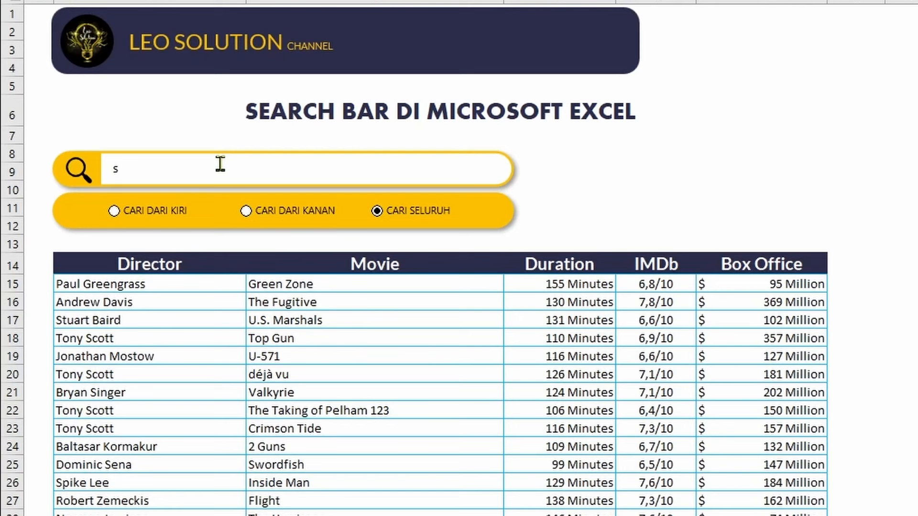
Test the finished search bar across all characters with the terms "a", "ta" and "da".
key("BackSpace")
type("a")
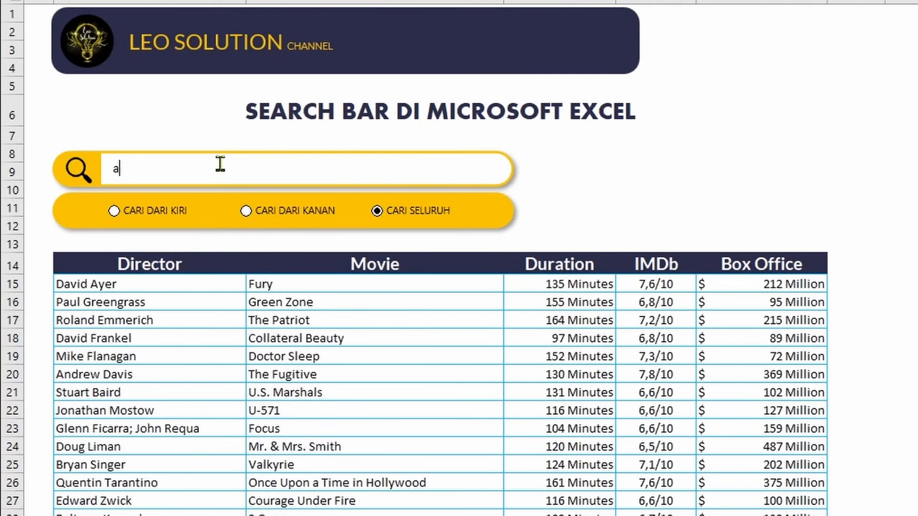
key("BackSpace")
type("ta")
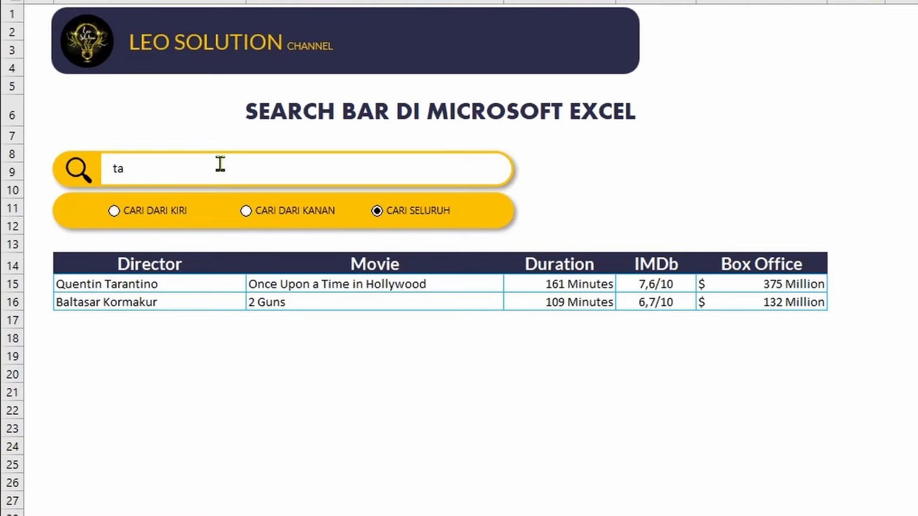
key("BackSpace")
key("BackSpace")
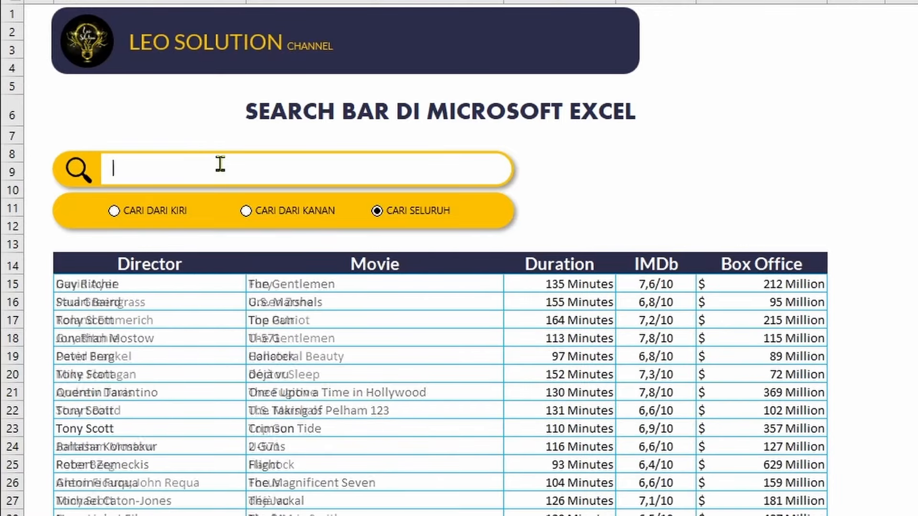
type("da")
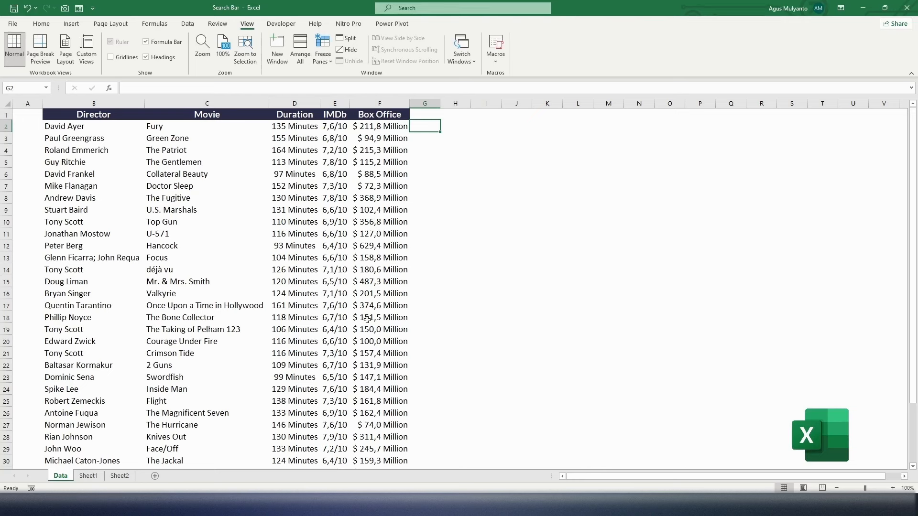
Review the Director, Movie, Duration, IMDb and Box Office columns on the Data sheet, and view the stage checklist on Sheet1.
left_click(95, 103)
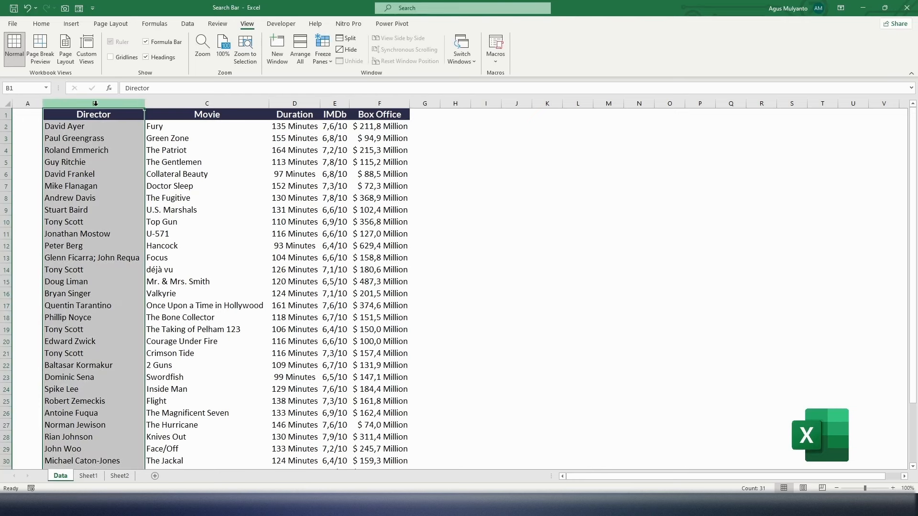
left_click(205, 103)
left_click(289, 104)
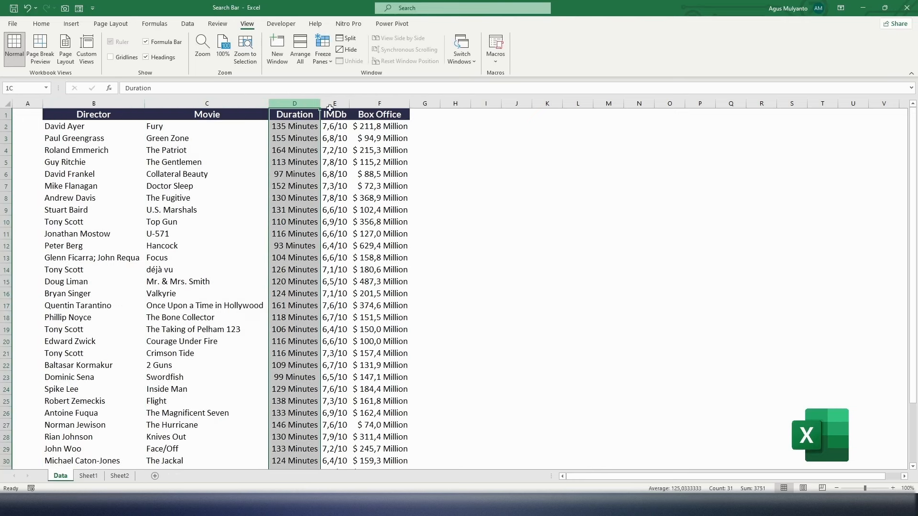
left_click_drag(330, 109, 408, 109)
left_click(450, 199)
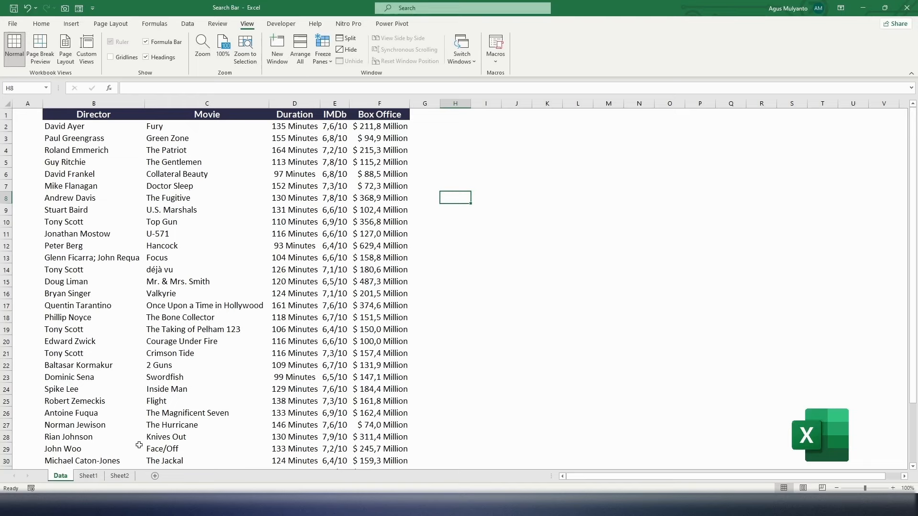
left_click(88, 475)
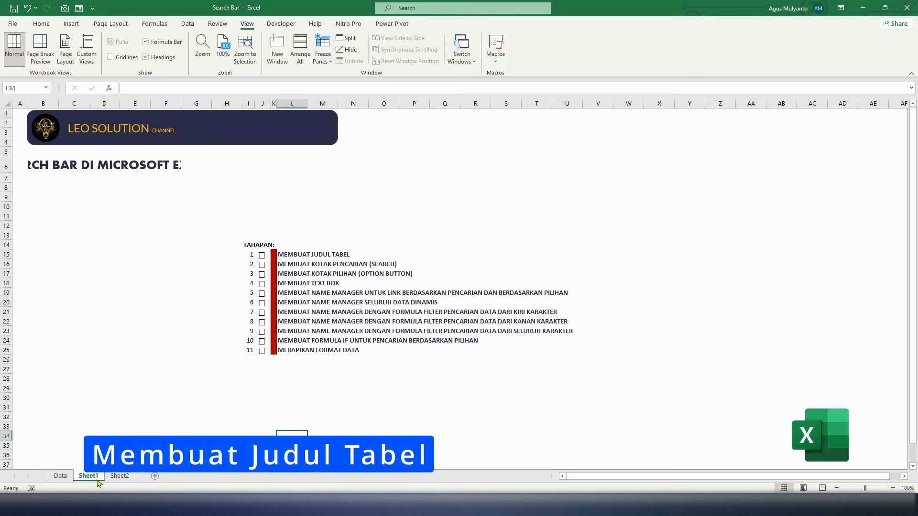
Copy the header row B1:F1 from the Data sheet to Sheet1 starting at cell B14.
left_click(61, 476)
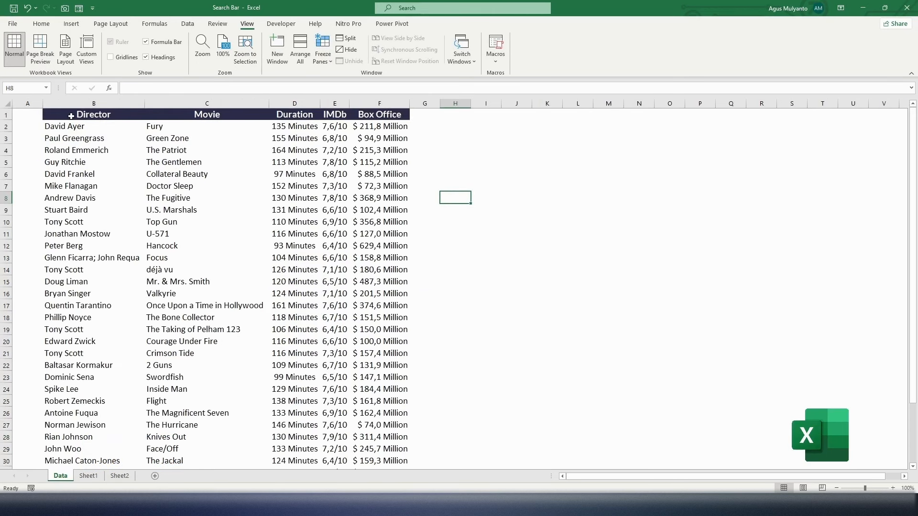
left_click_drag(72, 115, 385, 112)
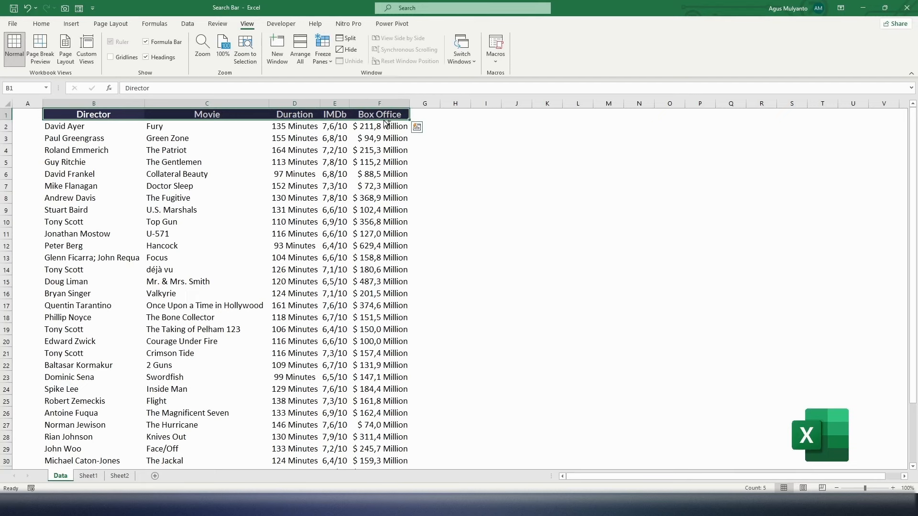
key("ctrl+c")
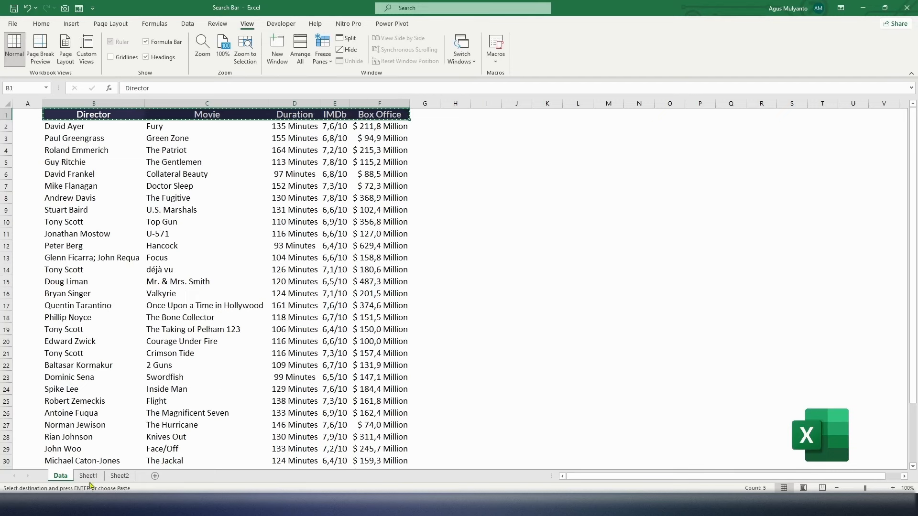
left_click(92, 479)
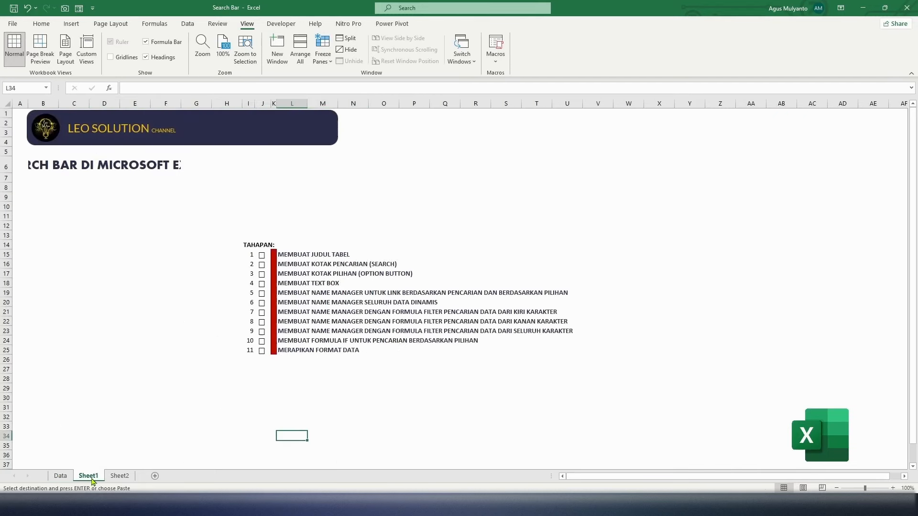
left_click(36, 246)
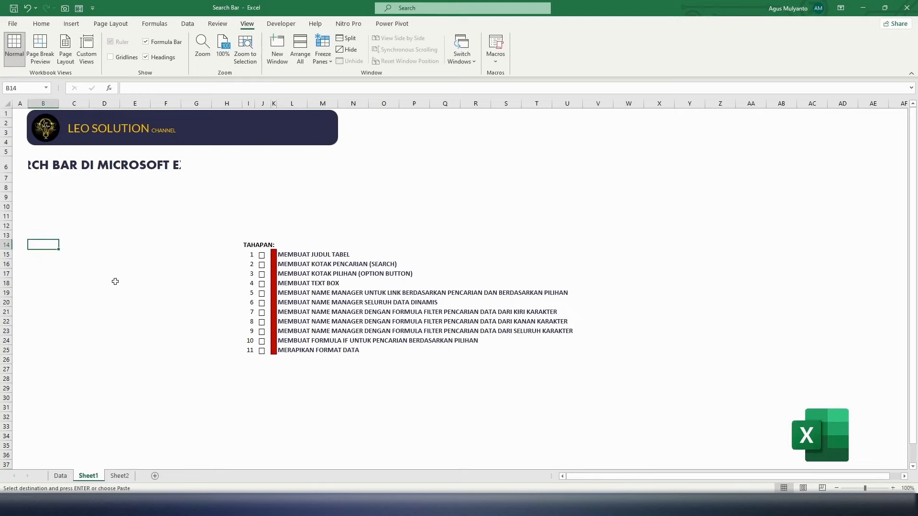
key("ctrl+v")
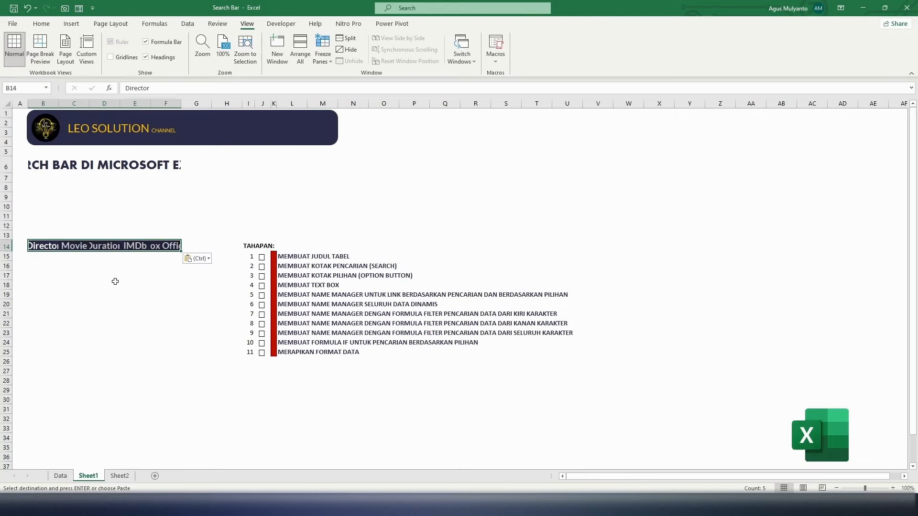
Widen columns B to F with Format Painter so the header labels fit, and mark stage 1 as done in the checklist.
left_click(41, 24)
left_click(49, 61)
left_click_drag(43, 103, 166, 106)
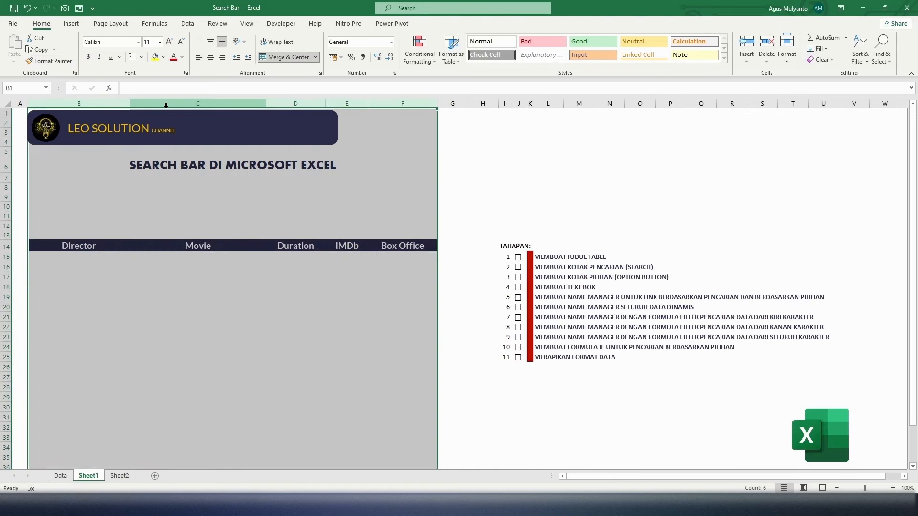
left_click(365, 267)
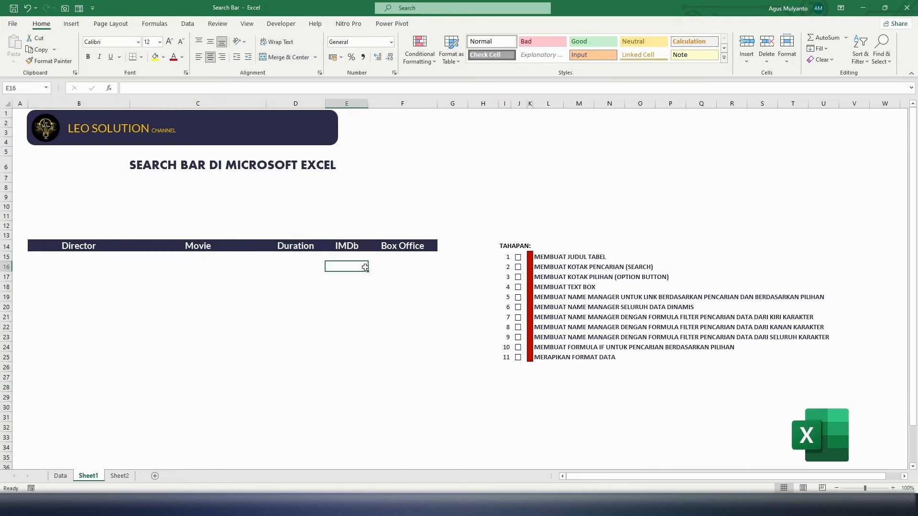
left_click(518, 258)
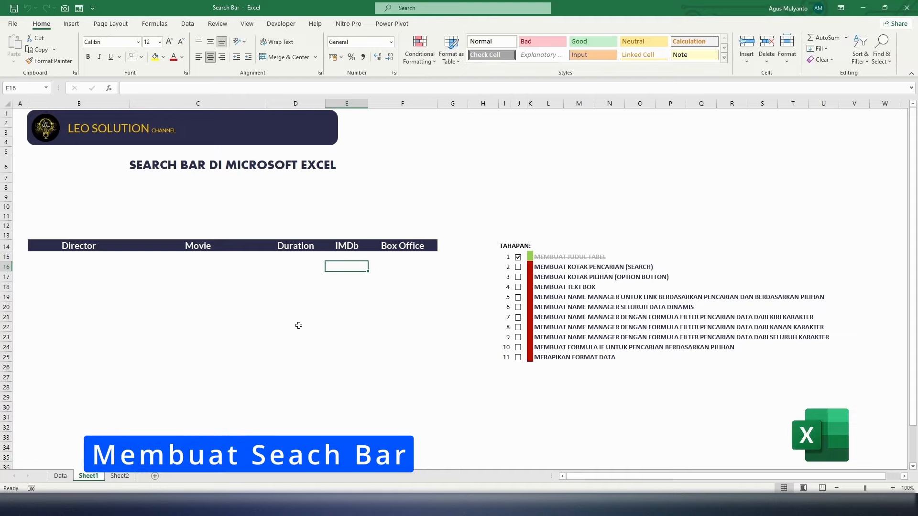
Draw a rounded rectangle about 13.44 cm wide and 1.4 cm high over rows 8 to 10, with fully rounded ends.
left_click(71, 24)
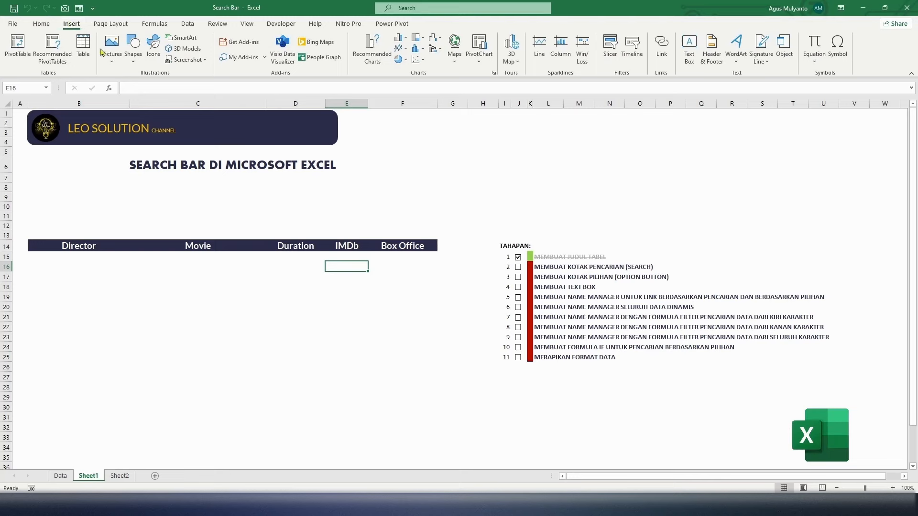
left_click(130, 49)
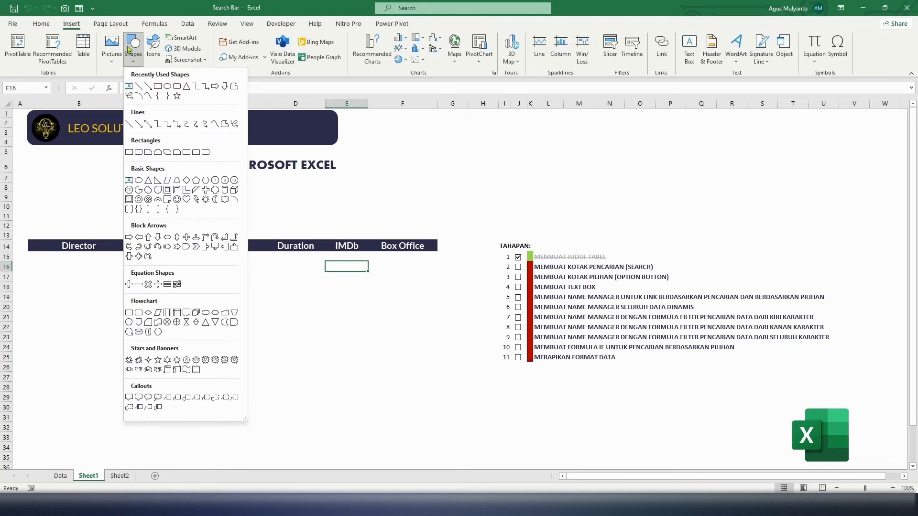
left_click(176, 88)
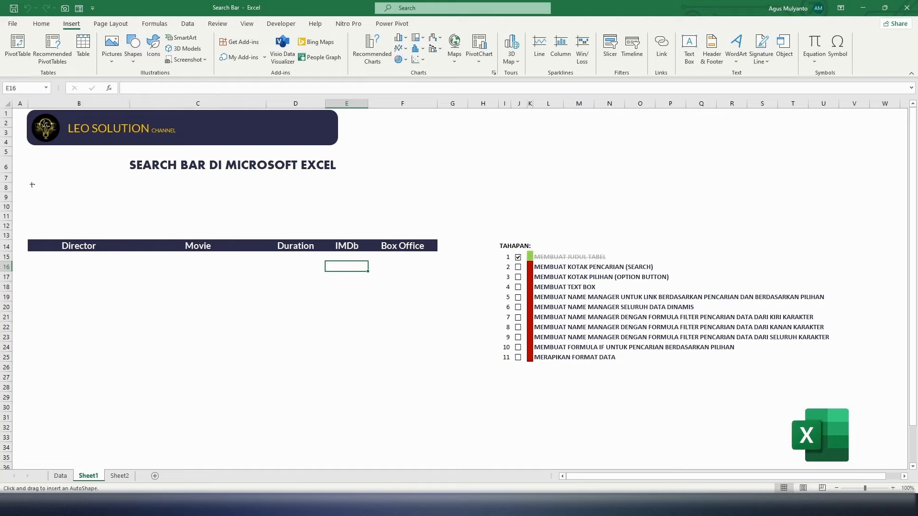
left_click_drag(31, 184, 269, 209)
left_click_drag(36, 186, 82, 191)
Give the rounded rectangle a solid white fill.
right_click(133, 190)
left_click(179, 425)
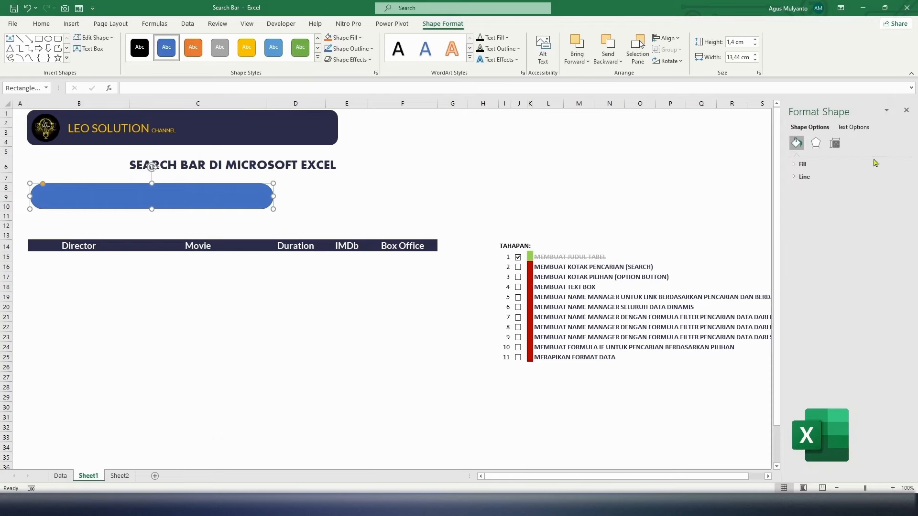
left_click(800, 164)
left_click(898, 239)
left_click(840, 264)
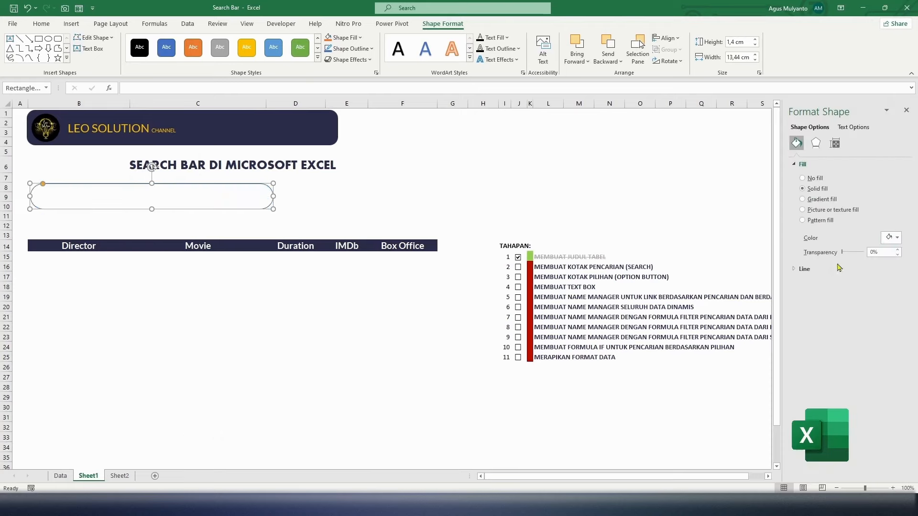
Set the rounded rectangle's outline to a 2 pt solid gold line.
left_click(804, 269)
left_click(898, 346)
left_click(897, 346)
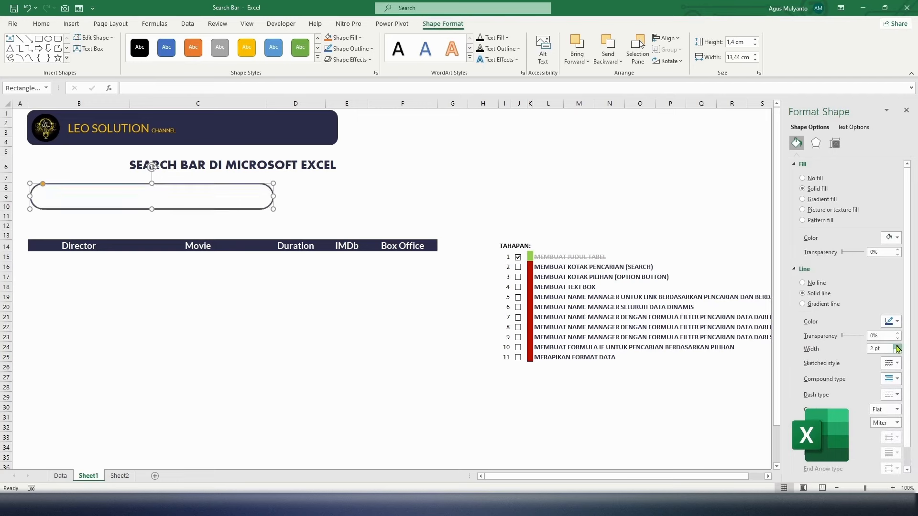
left_click(891, 322)
left_click(855, 412)
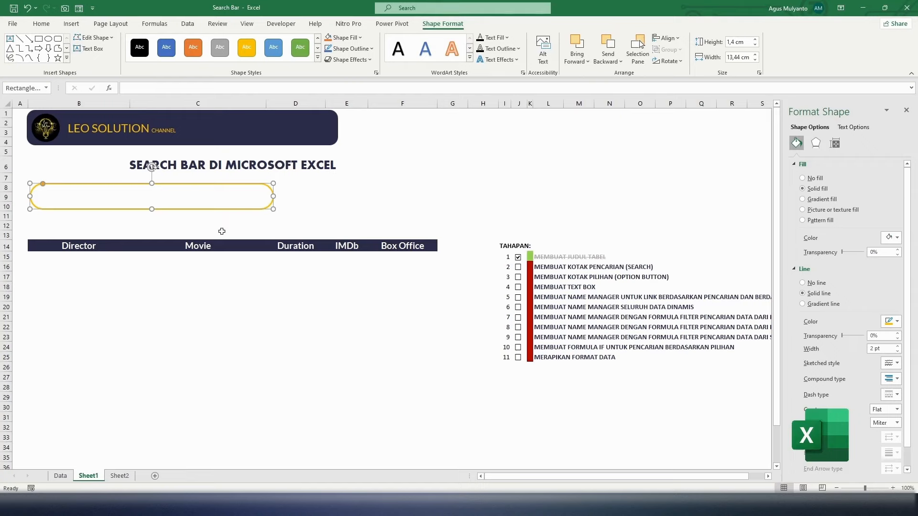
Reduce the rounded rectangle's height to about 0.98 cm so it spans rows 8 and 9.
left_click(162, 210)
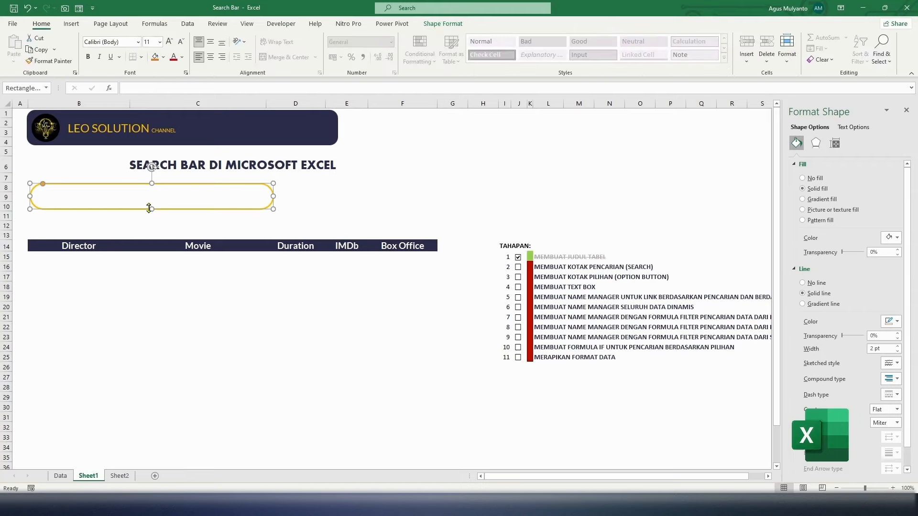
left_click_drag(152, 208, 152, 201)
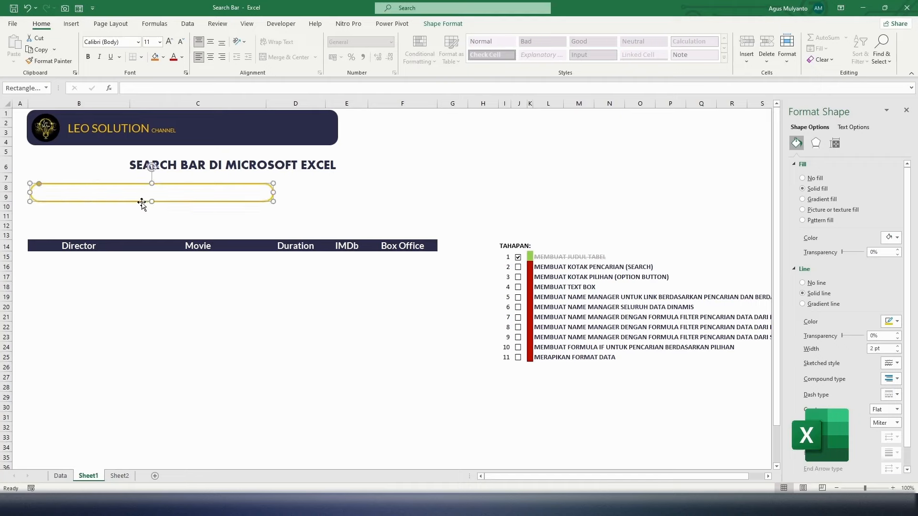
key("Escape")
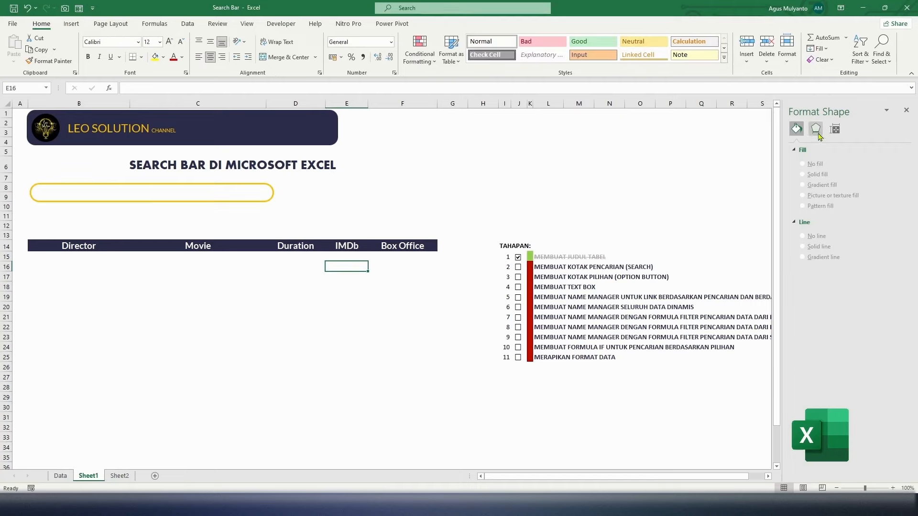
Add an outer shadow preset to the rounded rectangle with a 45° angle, 4 pt blur and 3 pt distance.
left_click(156, 198)
left_click(816, 143)
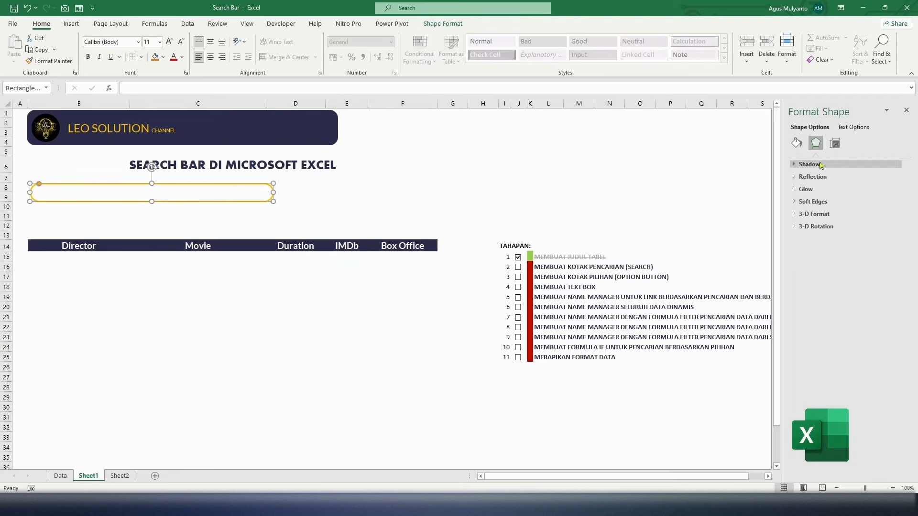
left_click(809, 164)
left_click(891, 177)
left_click(840, 256)
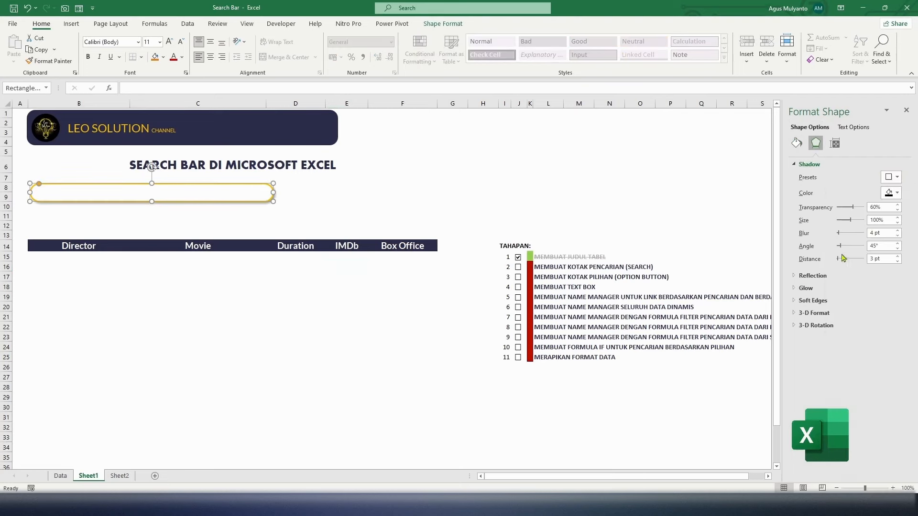
Duplicate the rounded rectangle just below the original and align the two shapes by their centers.
left_click_drag(111, 201, 114, 228)
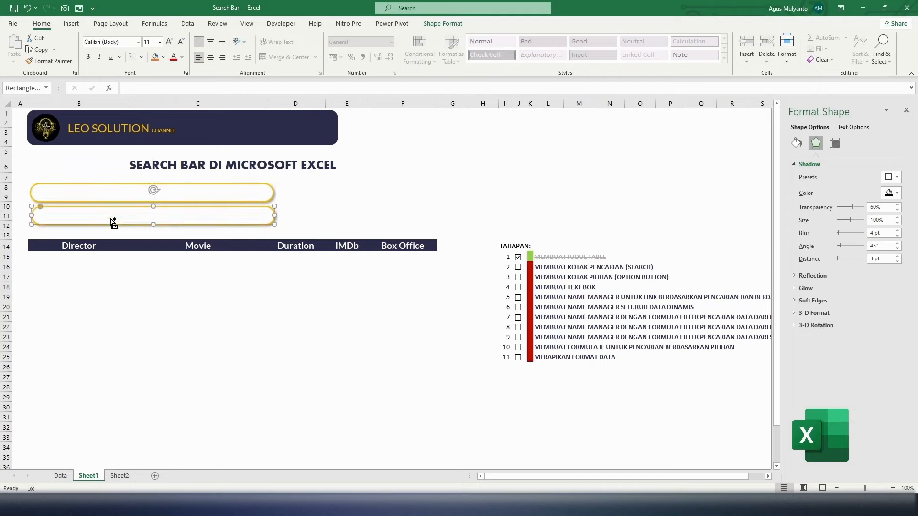
left_click(105, 190, "shift")
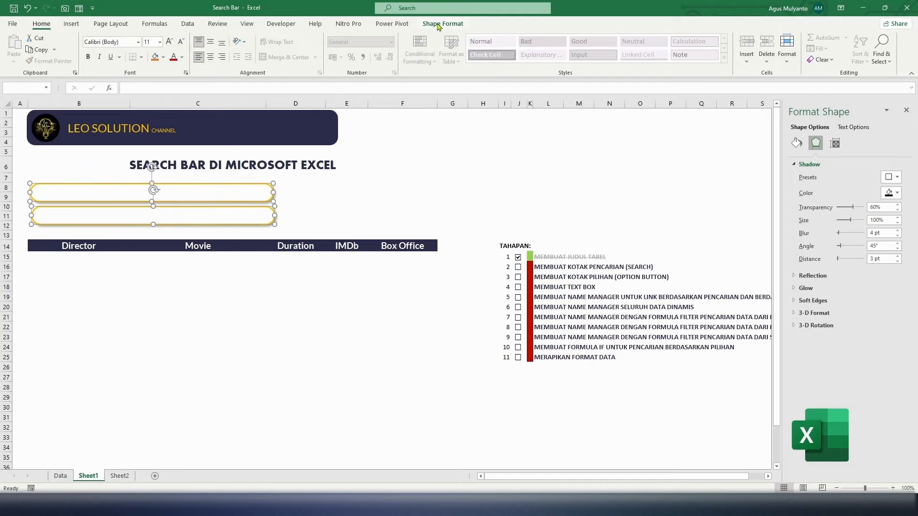
left_click(442, 24)
left_click(667, 38)
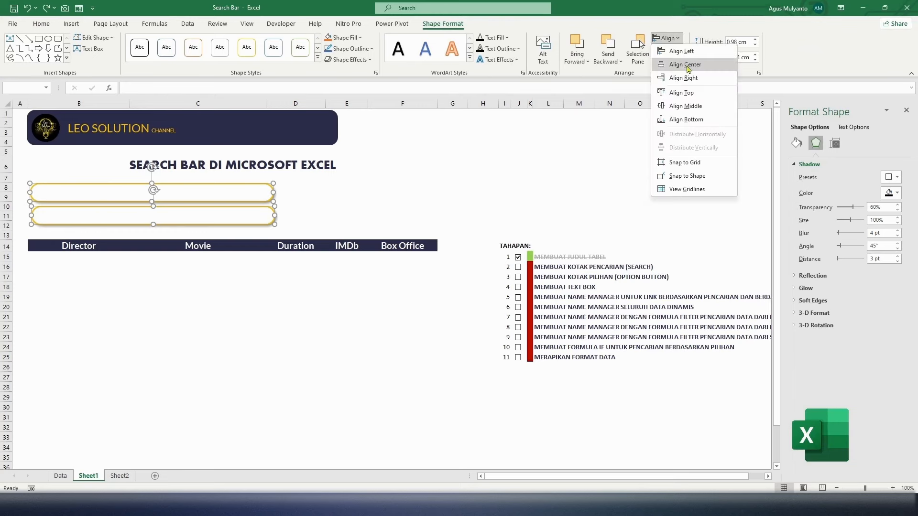
left_click(678, 64)
left_click(296, 216)
Nudge the lower rounded rectangle slightly up toward the upper one, and select both shapes together.
left_click(230, 210)
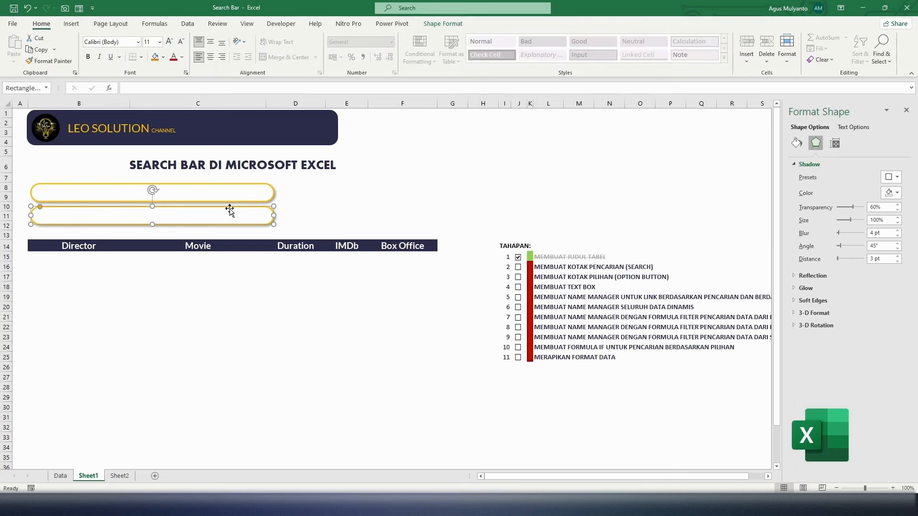
key("Up")
key("Up")
key("Up")
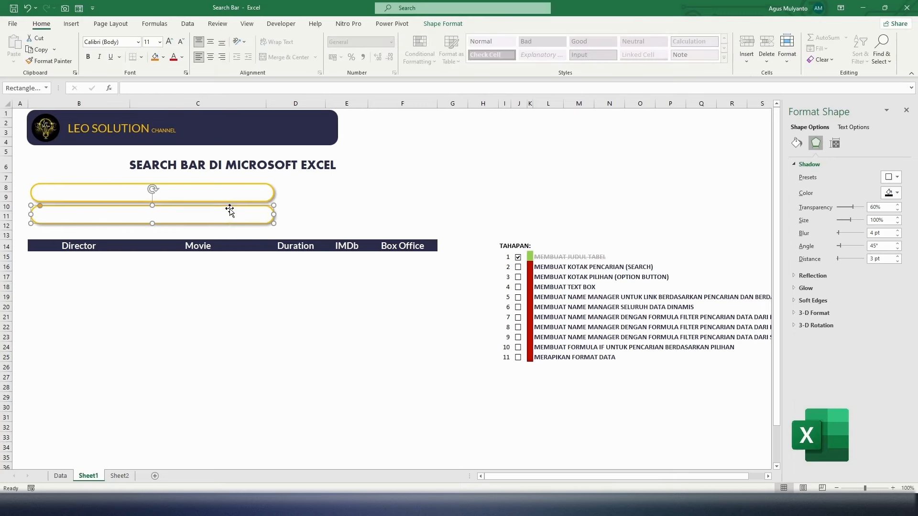
left_click(133, 201, "shift")
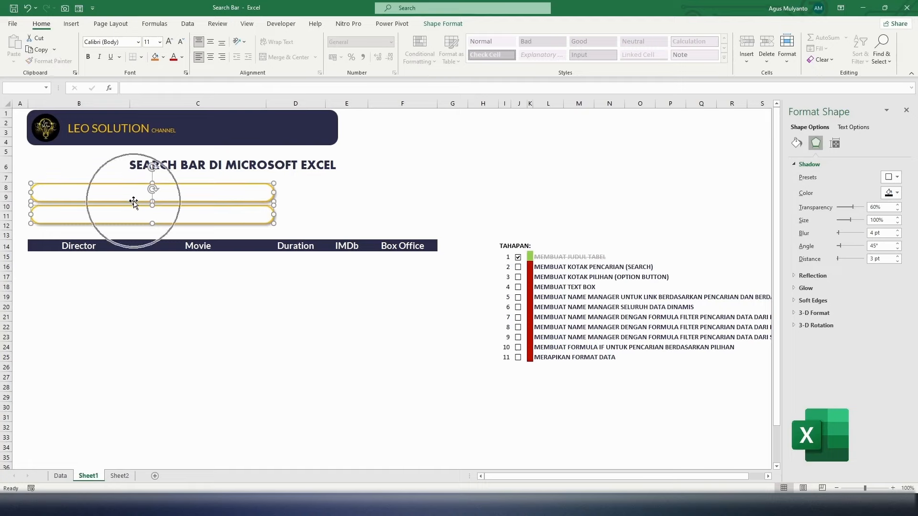
Move both rounded rectangles together so their left ends line up with the left edge of column B, and deselect them.
left_click_drag(133, 200, 131, 202)
left_click(322, 179)
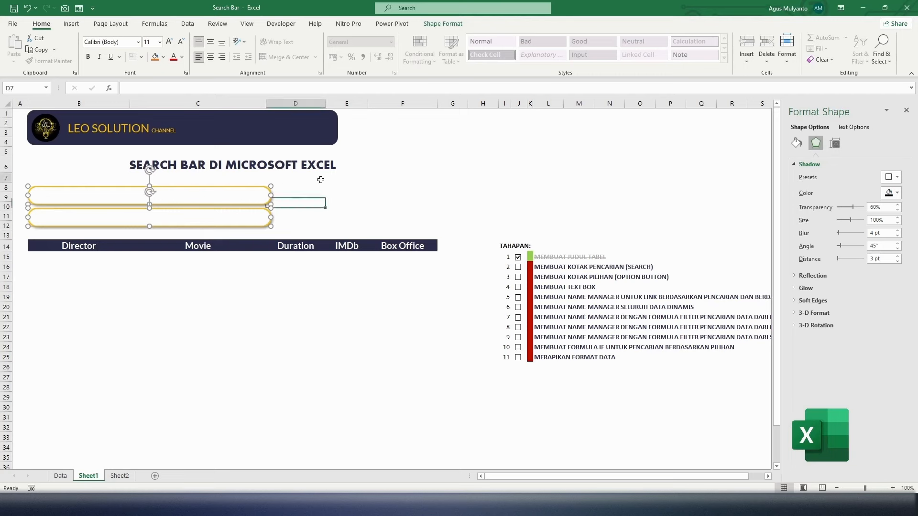
double_click(179, 188)
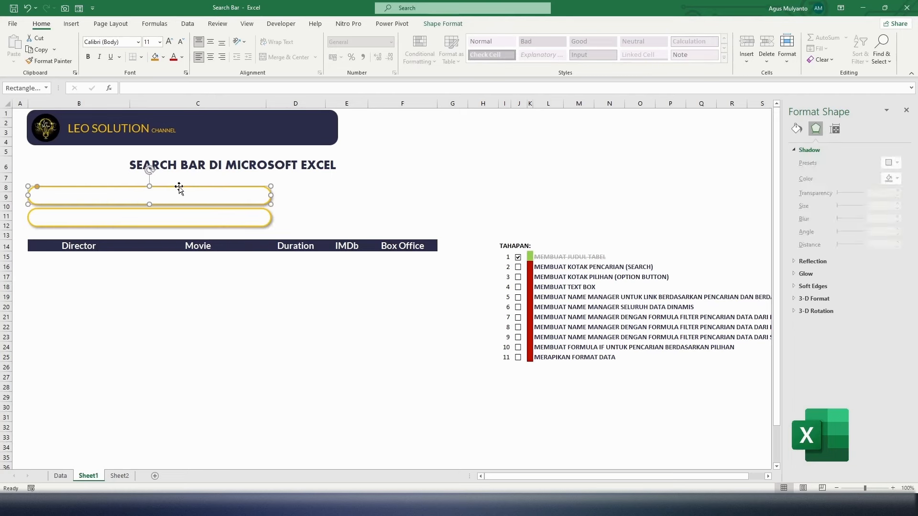
left_click(325, 198)
Duplicate the upper rounded rectangle and change the copy's shape to the rectangle with rounded top corners.
left_click(154, 189)
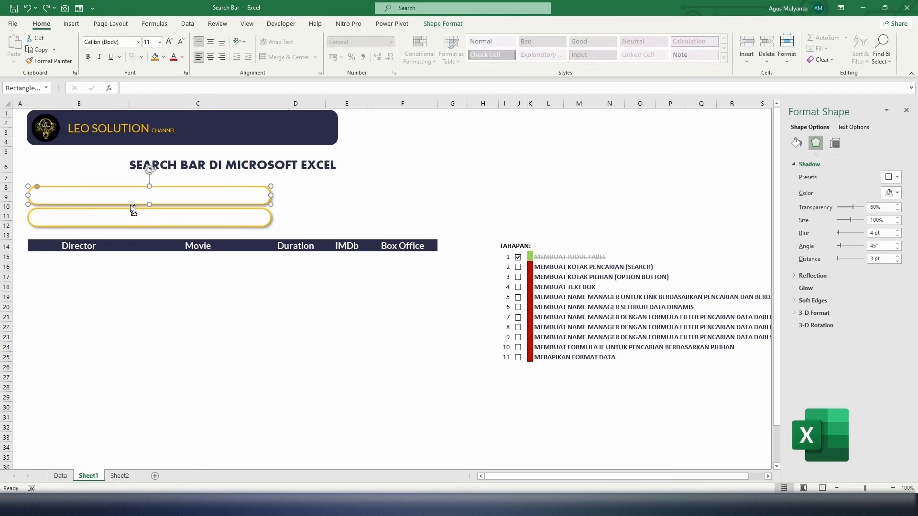
left_click_drag(133, 209, 147, 219)
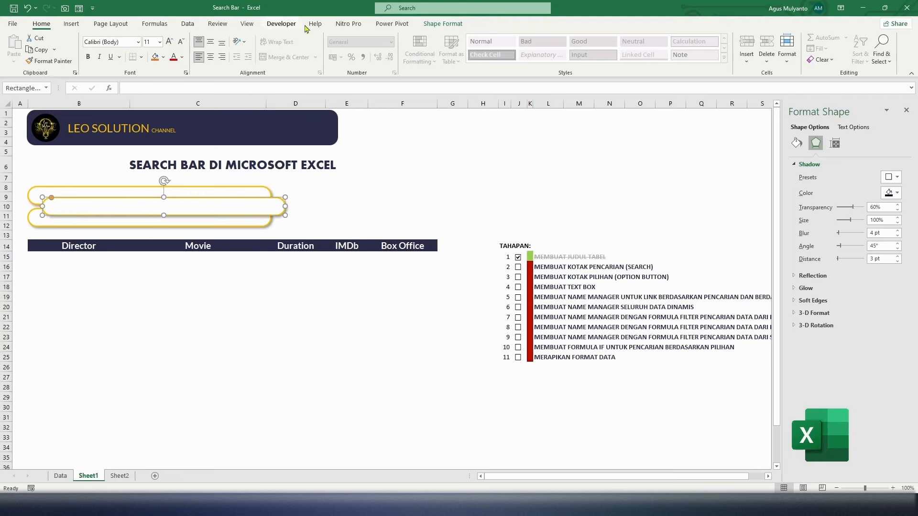
left_click(443, 23)
left_click(94, 37)
mouse_move(127, 51)
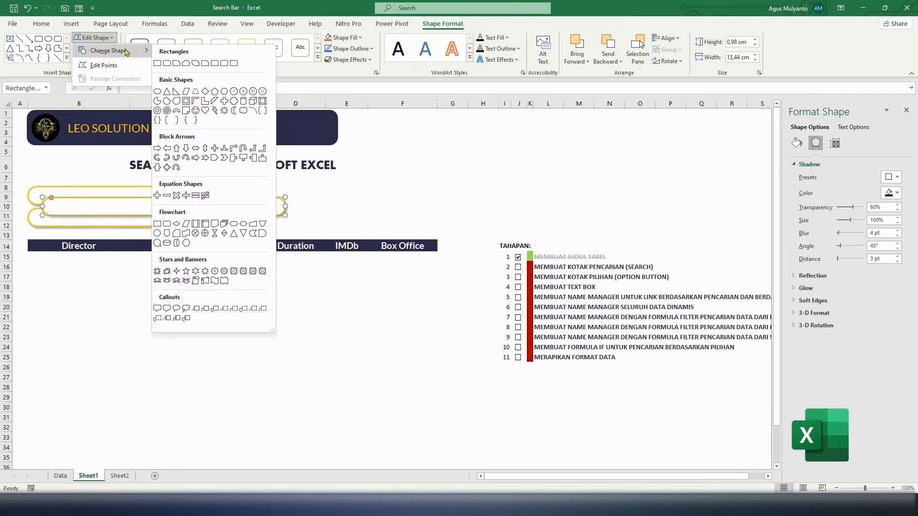
left_click(223, 63)
Rotate the copy so its rounded side faces left, shrink it to about 0.98 by 0.95 cm and place it in the upper box.
left_click_drag(166, 184, 72, 205)
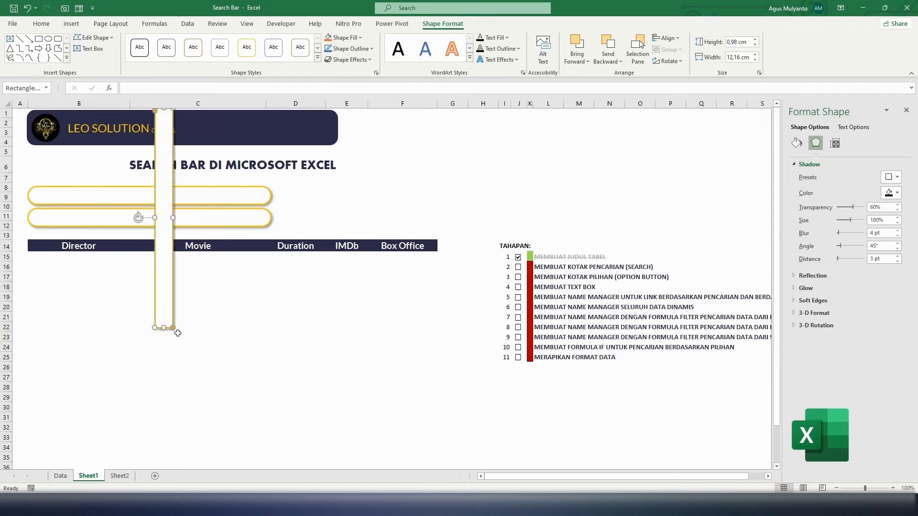
left_click_drag(155, 111, 151, 179)
left_click_drag(164, 328, 56, 202)
Fill the small shape with the standard orange colour and fit it onto the left end of the upper box.
left_click(797, 143)
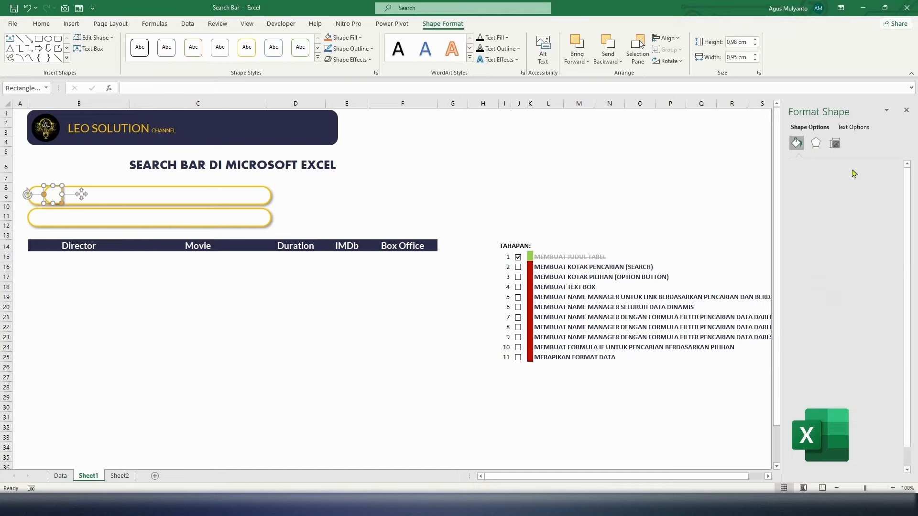
left_click(897, 238)
left_click(857, 329)
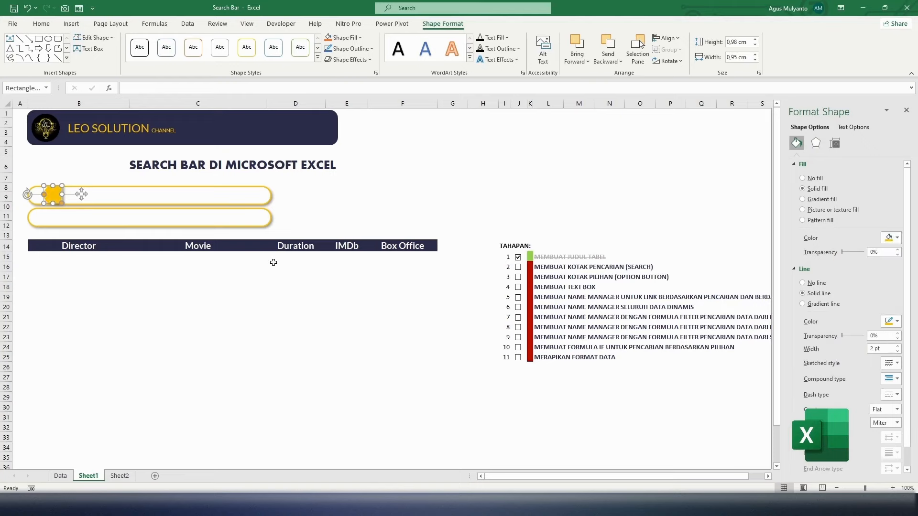
left_click_drag(56, 201, 40, 201)
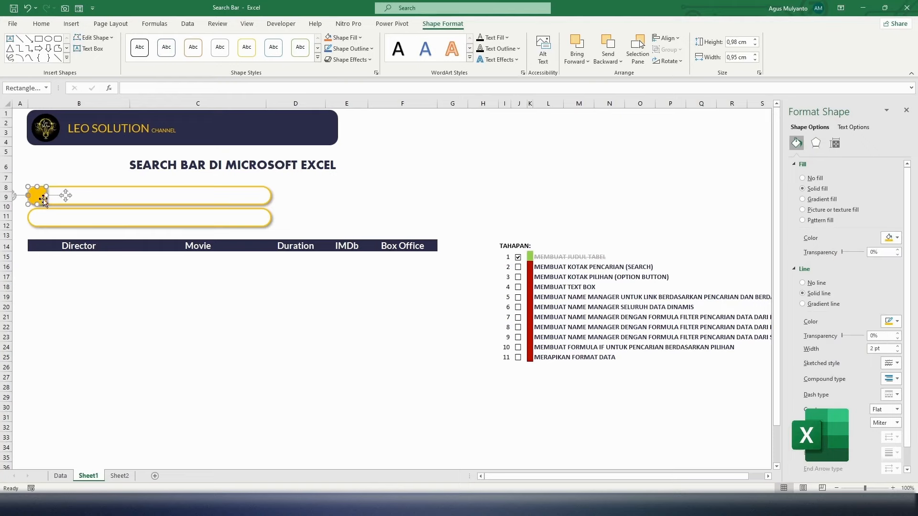
scroll(108, 209, "up", 8)
scroll(109, 206, "up", 3)
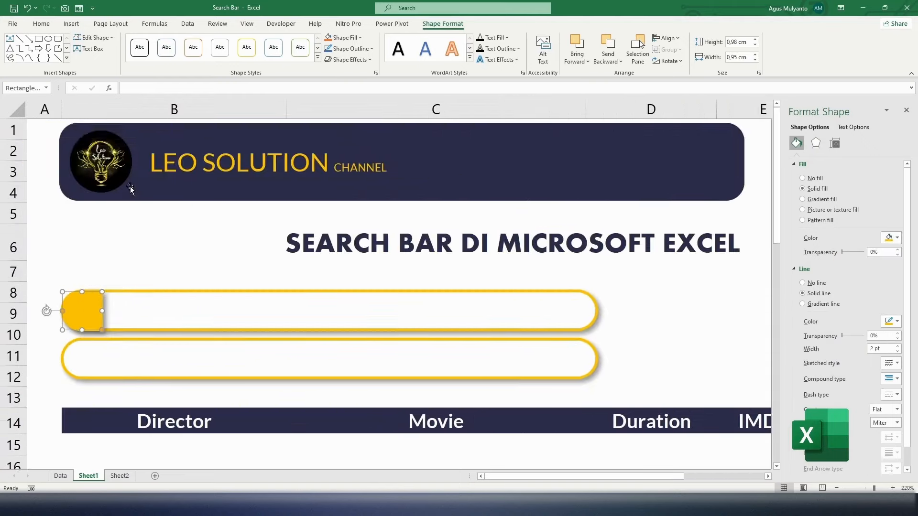
scroll(110, 199, "down", 2)
left_click_drag(102, 156, 99, 158)
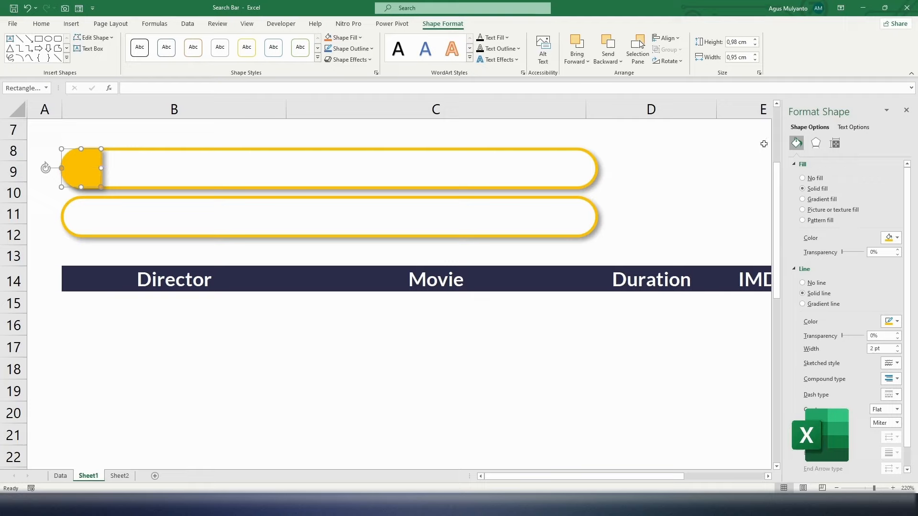
Remove the shadow from the small orange end shape.
left_click(816, 143)
left_click(892, 177)
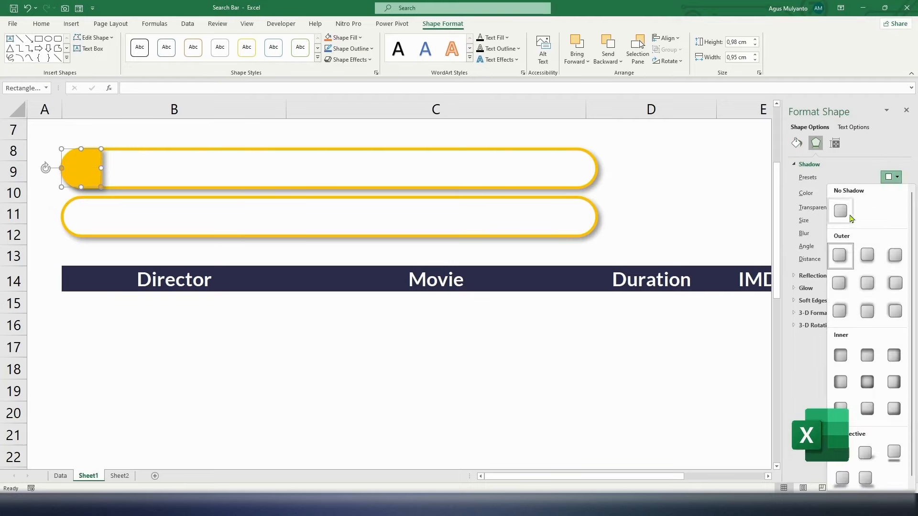
left_click(840, 210)
Nudge the orange end shape into line with the upper box's outline and extend its height to 1.3 cm.
key("Right")
key("Right")
key("Right")
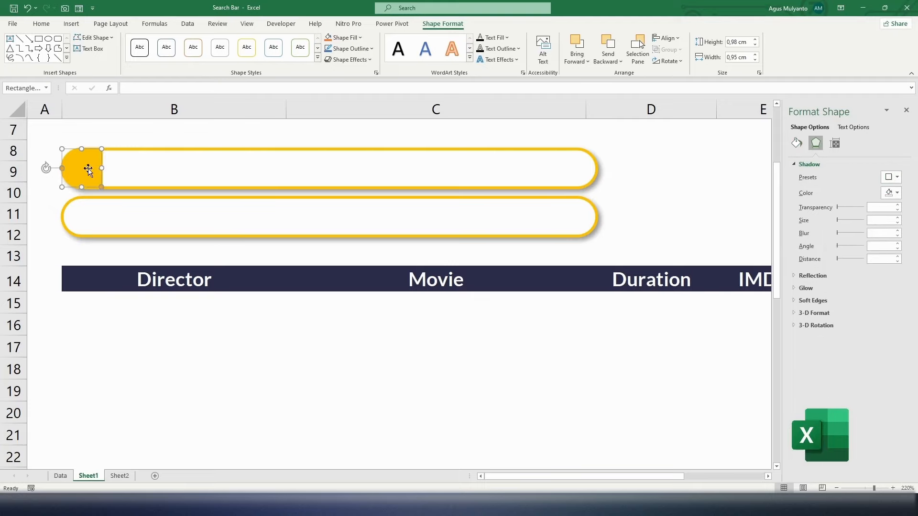
key("Down")
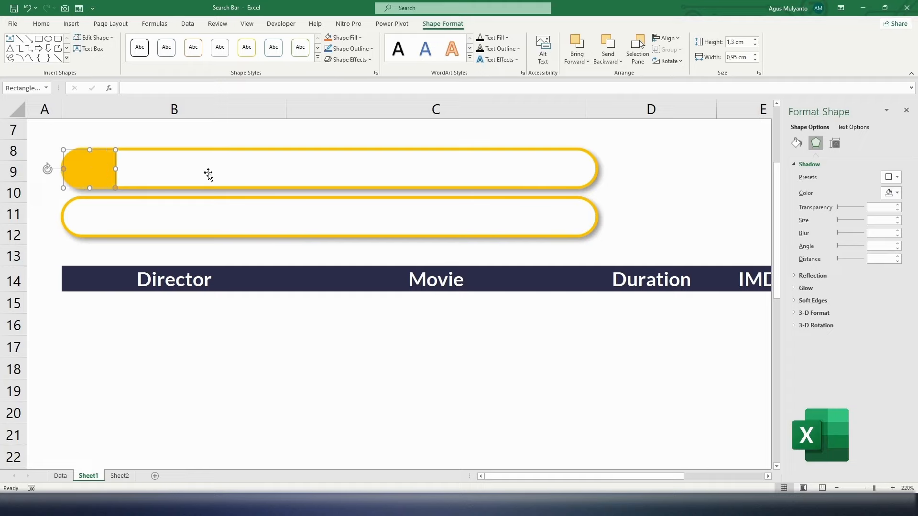
left_click(329, 253)
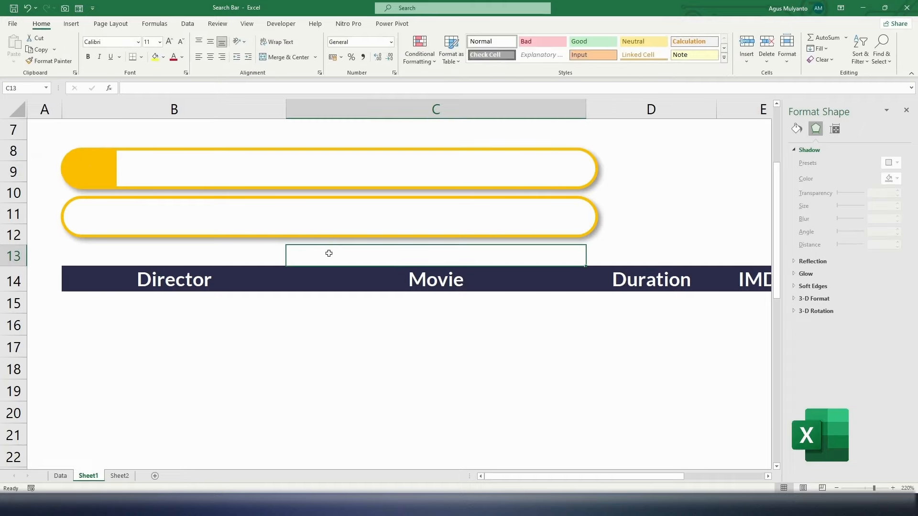
Fill the lower rounded rectangle with the same standard orange colour.
left_click(308, 199)
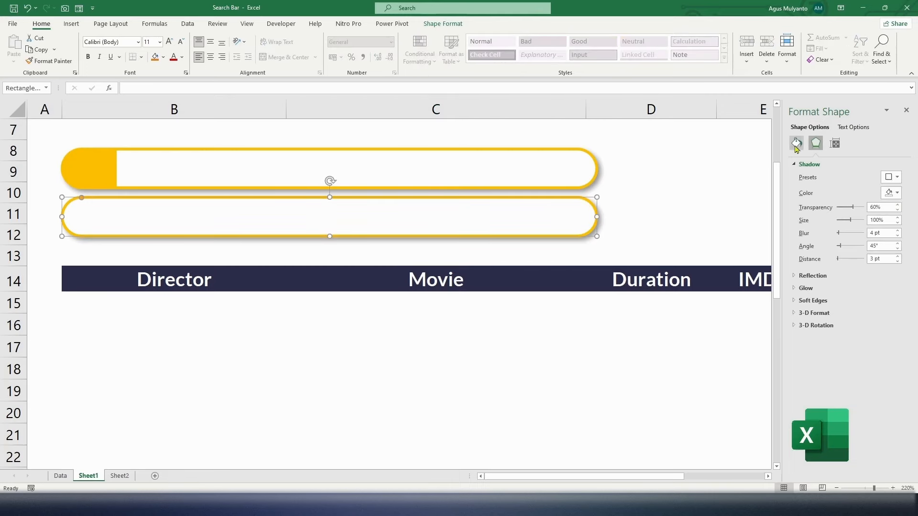
left_click(797, 143)
left_click(898, 238)
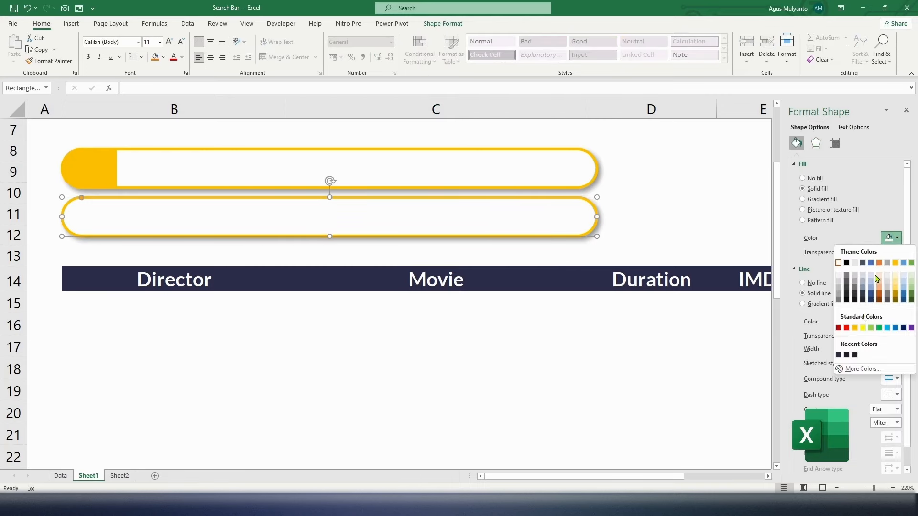
left_click(858, 329)
left_click(641, 231)
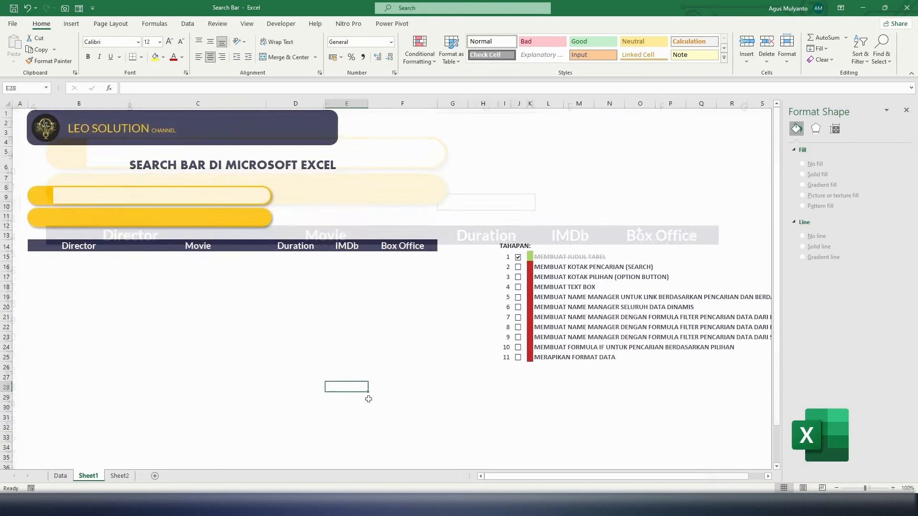
Search the stock icons for "search" and insert the plain magnifying glass icon.
left_click(72, 24)
left_click(153, 43)
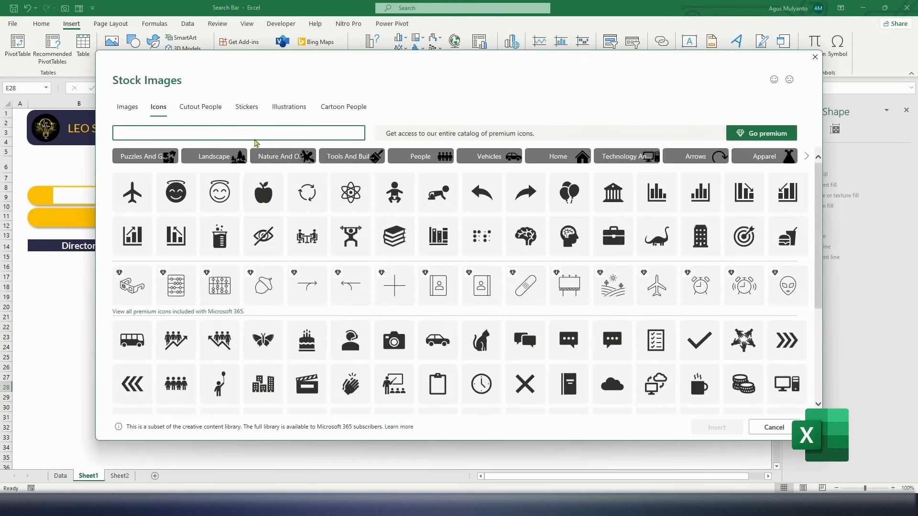
left_click(257, 134)
type("search")
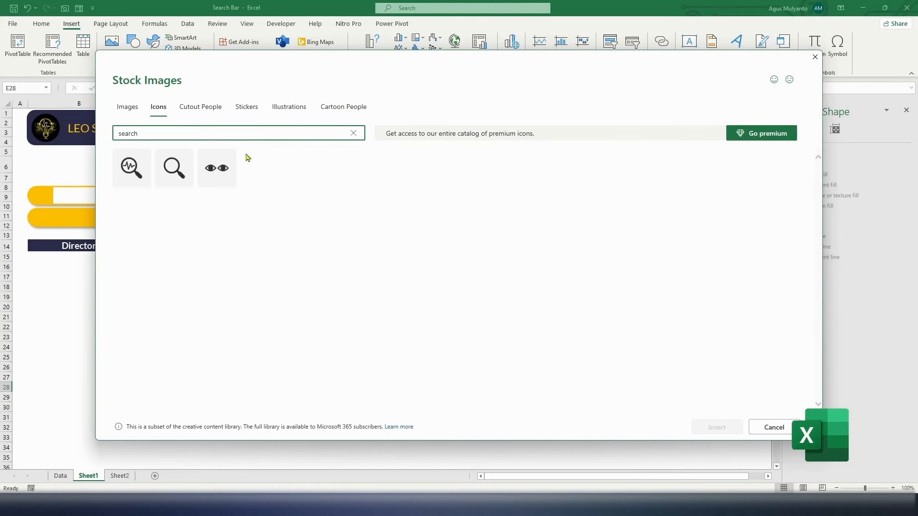
left_click(175, 169)
left_click(717, 427)
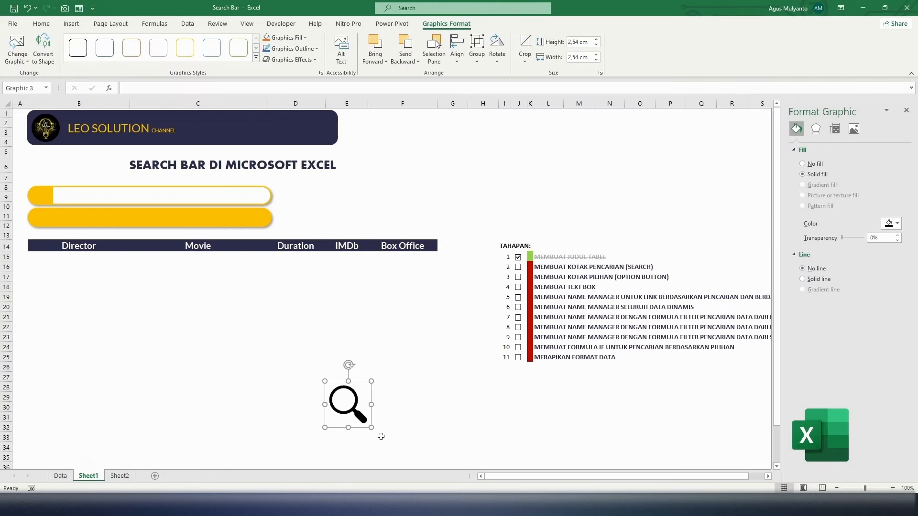
Shrink the magnifying glass icon to about 0.93 cm square and center it on the orange end of the upper box.
left_click_drag(349, 404, 45, 201)
left_click_drag(40, 193, 43, 196)
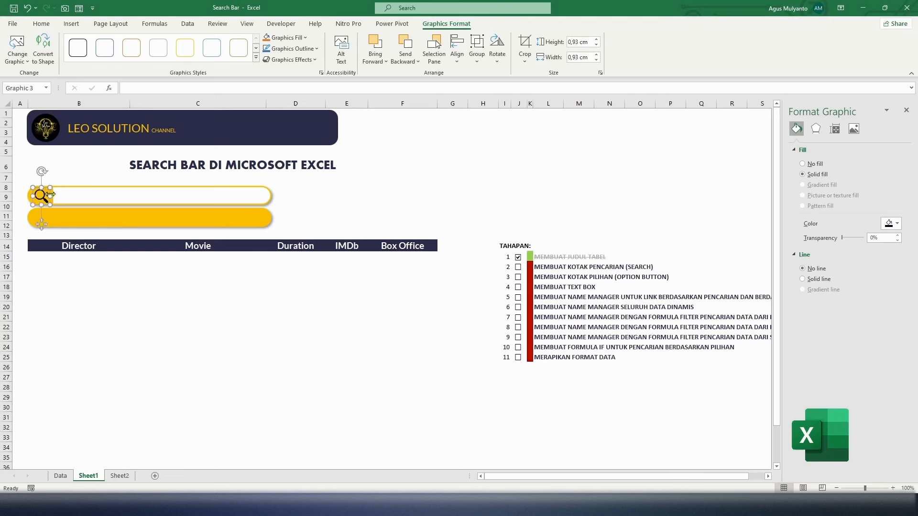
key("Escape")
Group the magnifying glass icon, the orange end shape and the upper rounded rectangle into one object.
left_click(70, 201)
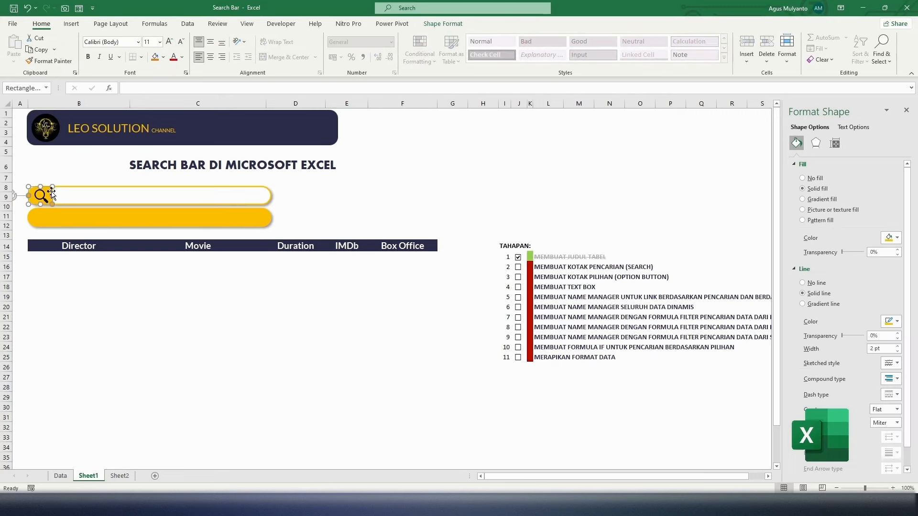
left_click(42, 197, "ctrl")
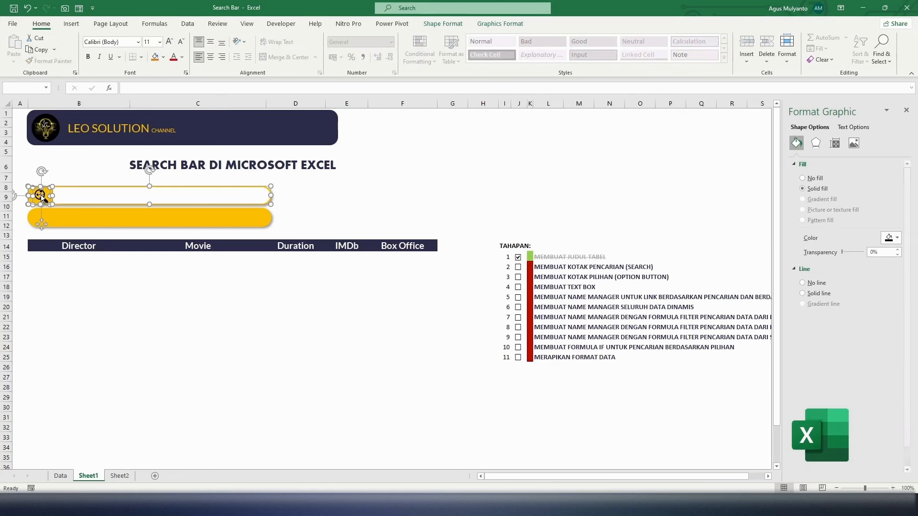
right_click(49, 194)
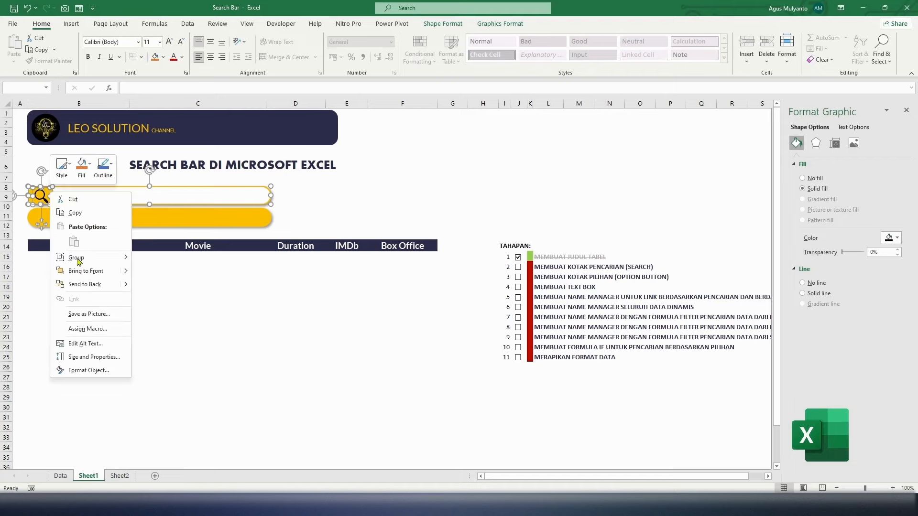
mouse_move(115, 260)
left_click(167, 259)
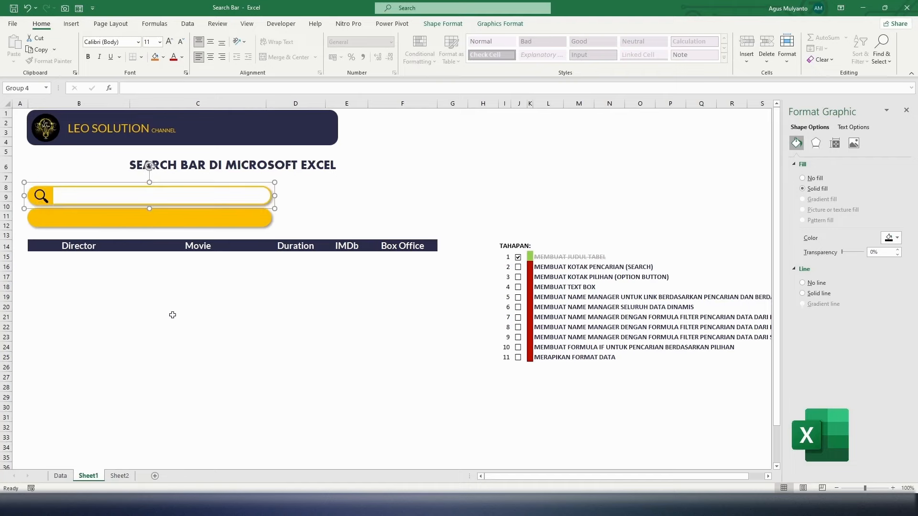
left_click(173, 315)
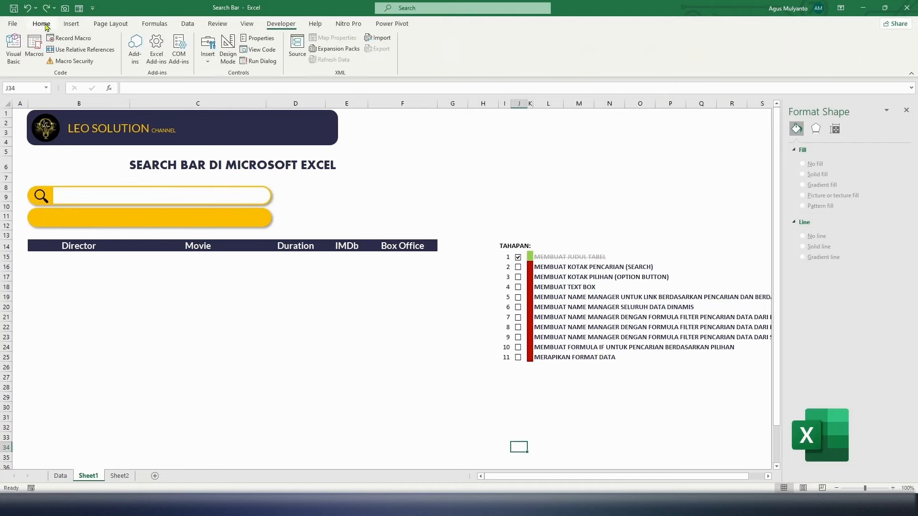
Tick item 2, MEMBUAT KOTAK PENCARIAN (SEARCH), as done in the TAHAPAN checklist.
left_click(44, 26)
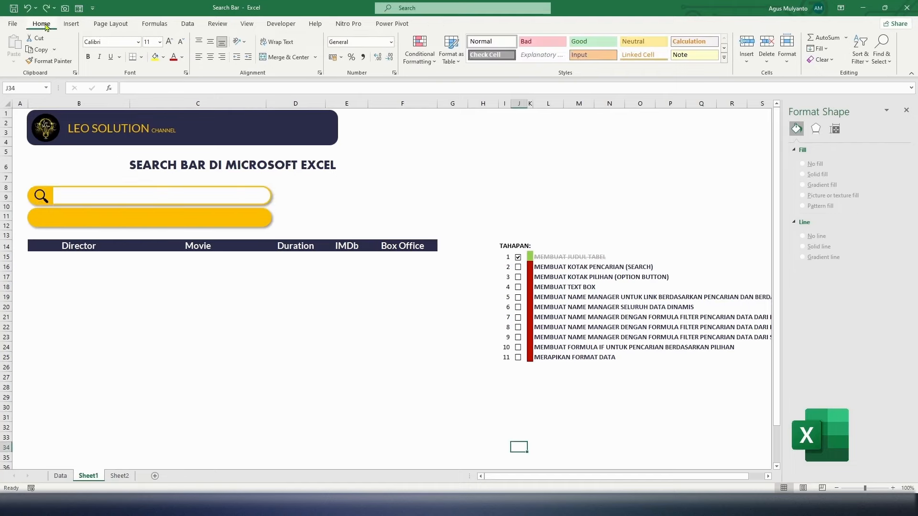
left_click(71, 24)
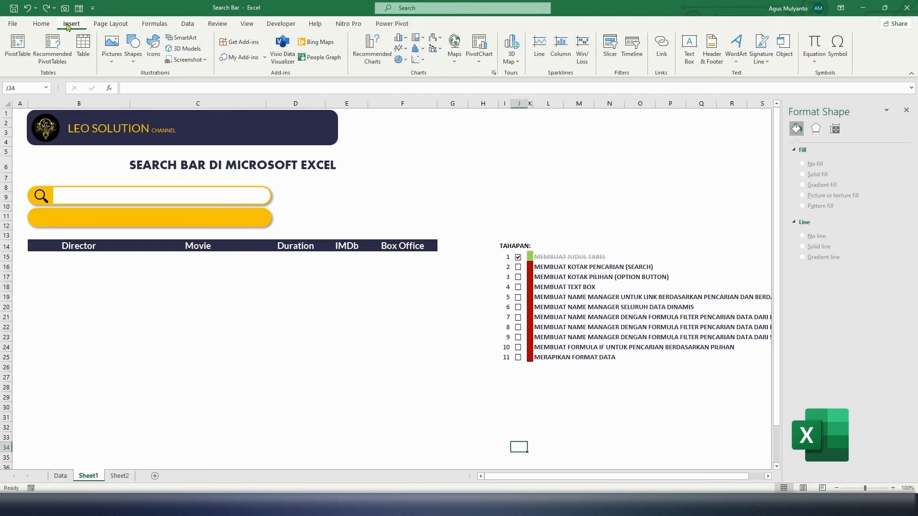
left_click(403, 397)
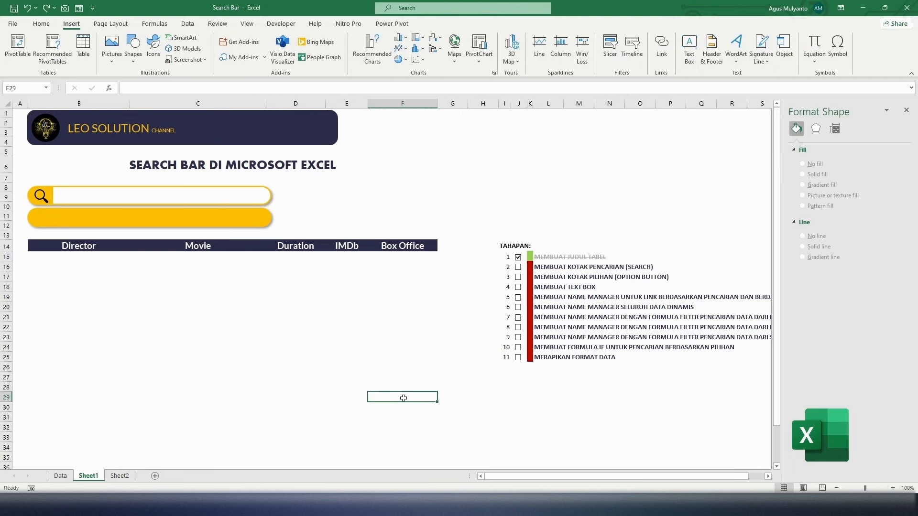
left_click(521, 272)
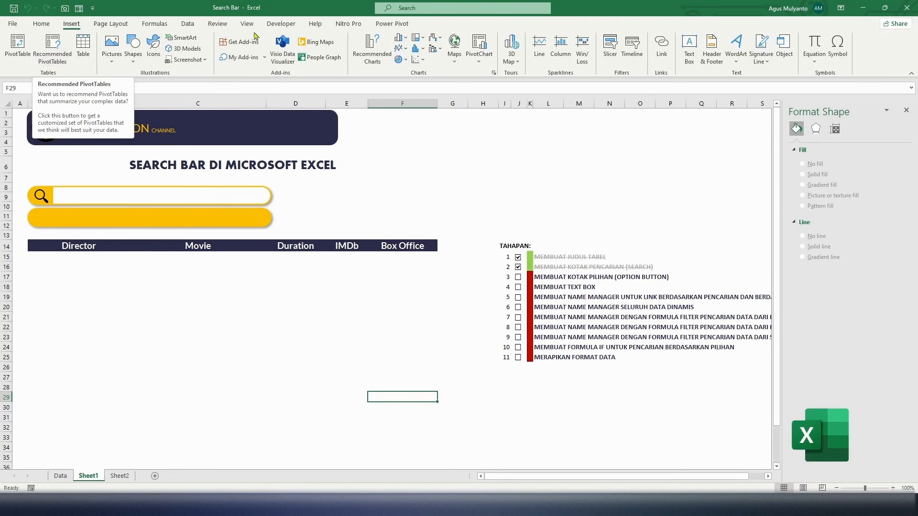
Insert an option button form control near the left end of the lower orange box.
left_click(282, 24)
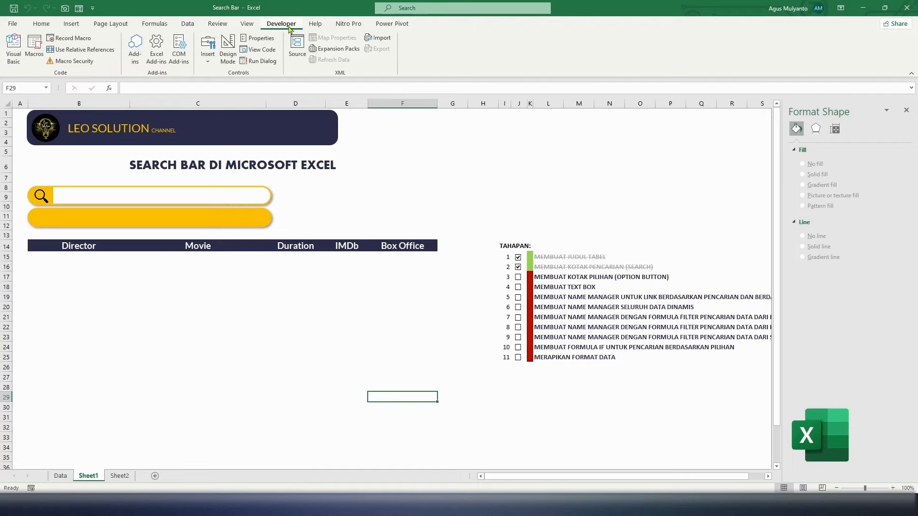
left_click(209, 57)
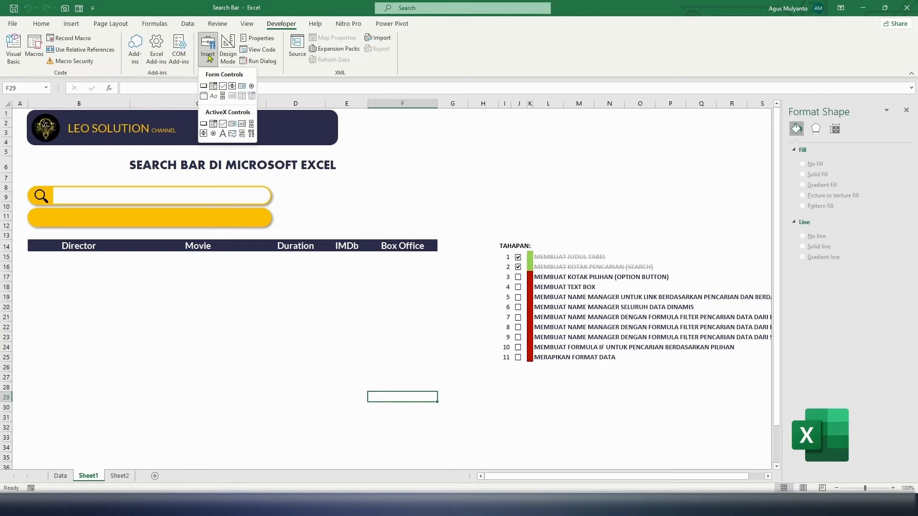
left_click(251, 86)
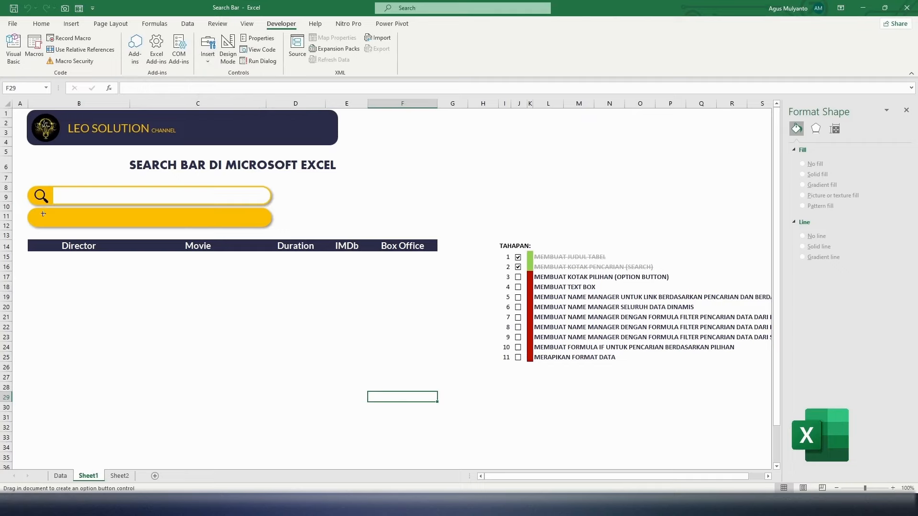
left_click_drag(46, 215, 95, 212)
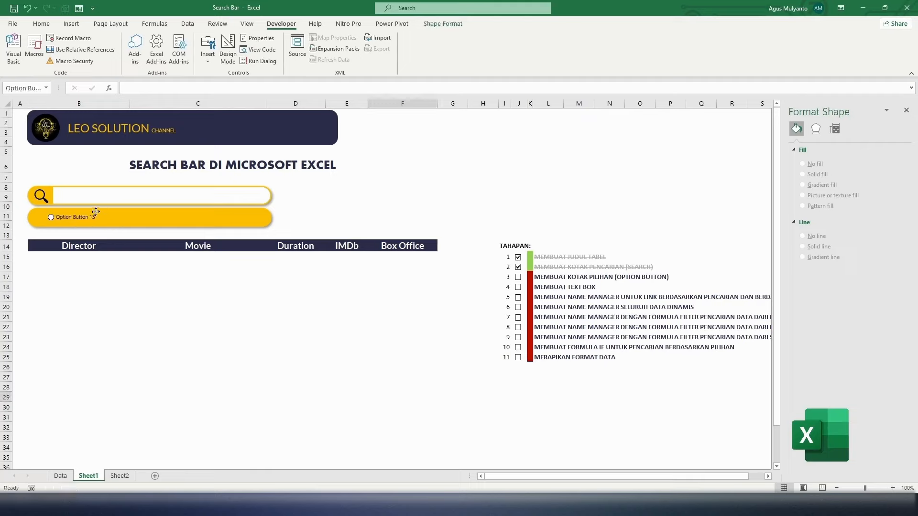
Caption the option button CARI DARI KIRI and add two more beside it captioned CARI DARI KANAN and CARI SELURUH.
left_click(58, 217)
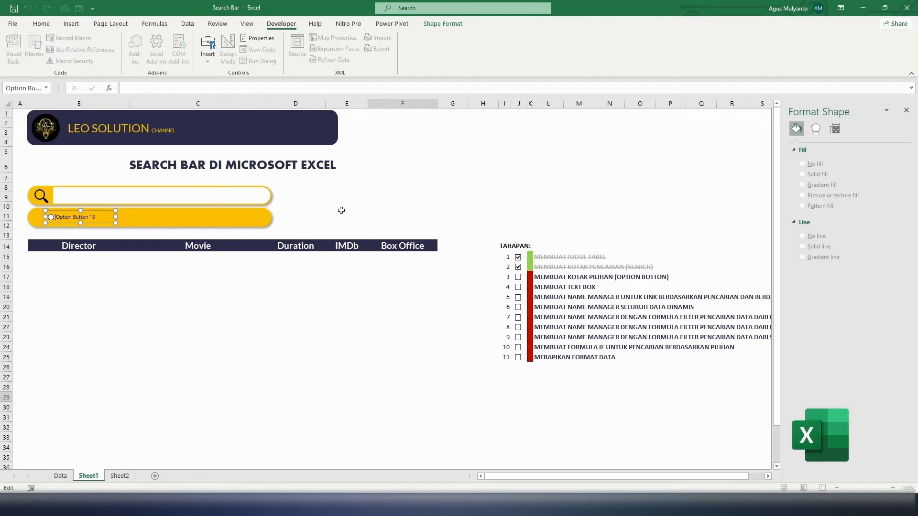
type("CARI DA")
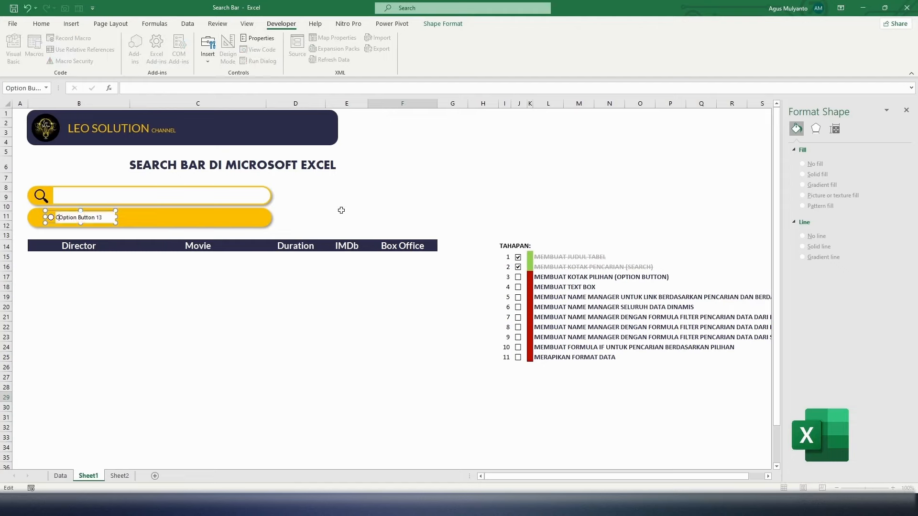
type("RI KIRI")
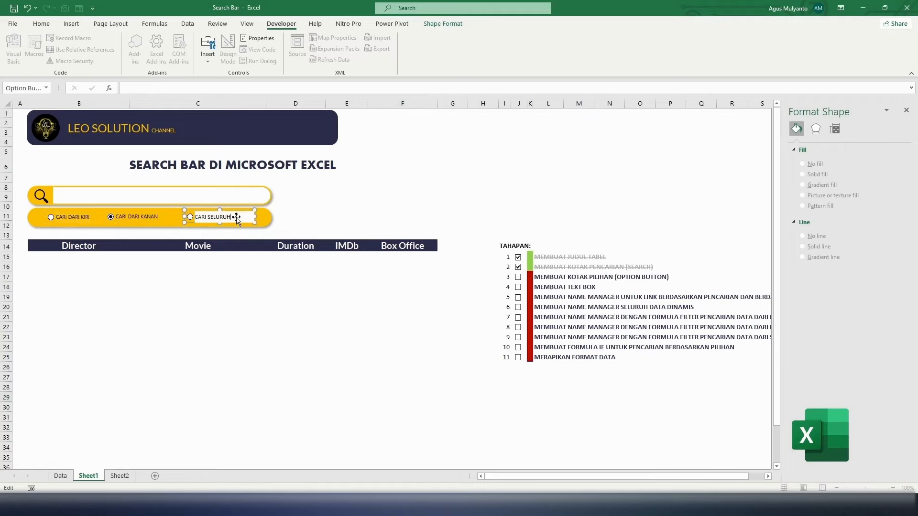
left_click(299, 206)
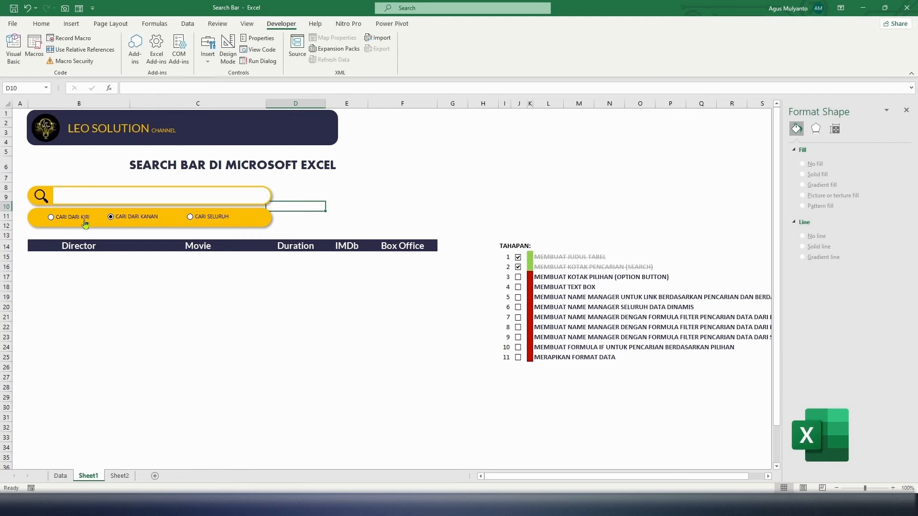
Middle-align the three option buttons, distribute them horizontally, and shift them together to center them in the lower orange box.
left_click(75, 217, "ctrl")
left_click(143, 216, "ctrl")
left_click(215, 217, "ctrl")
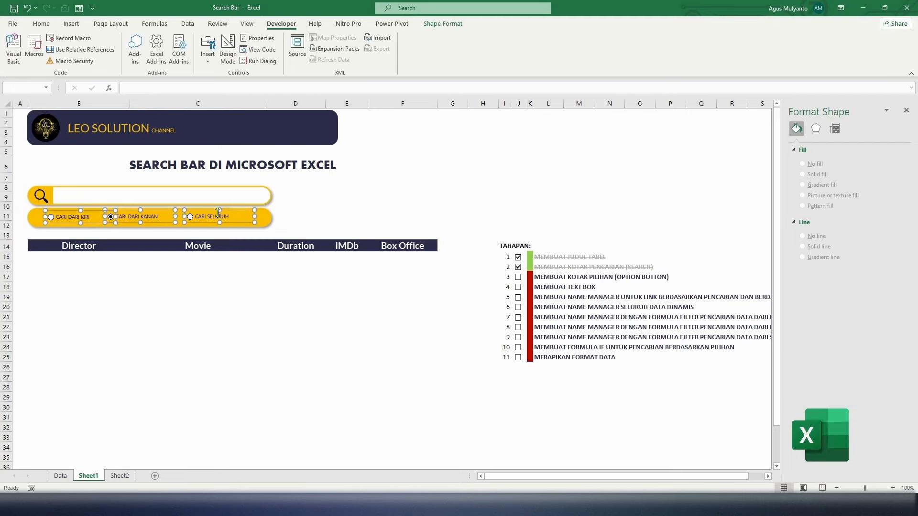
left_click(443, 26)
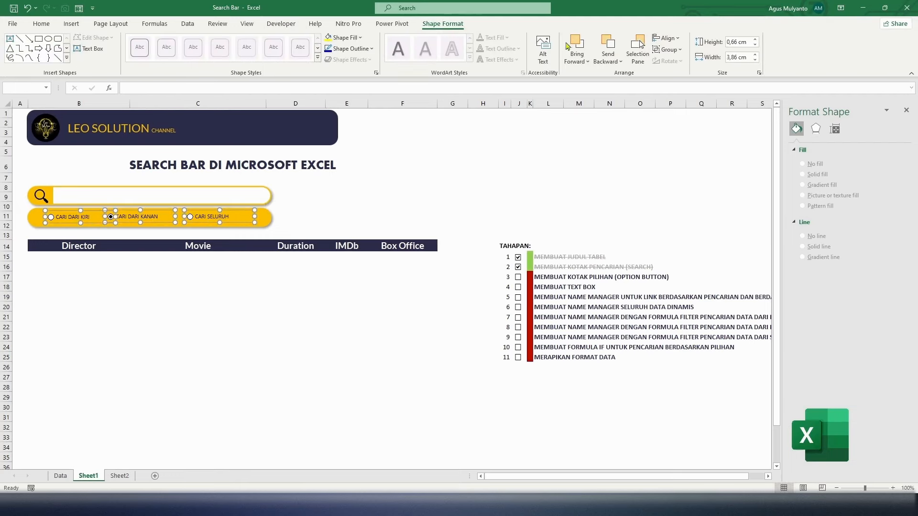
left_click(678, 40)
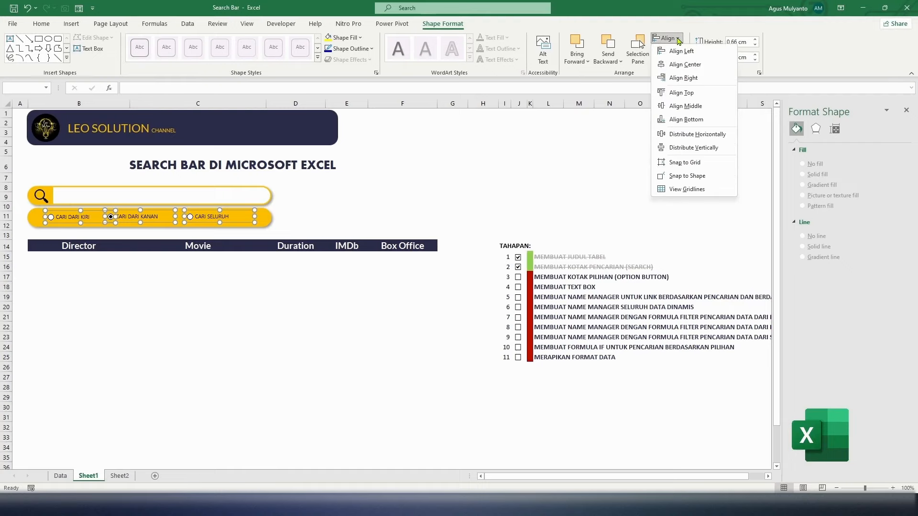
left_click(686, 105)
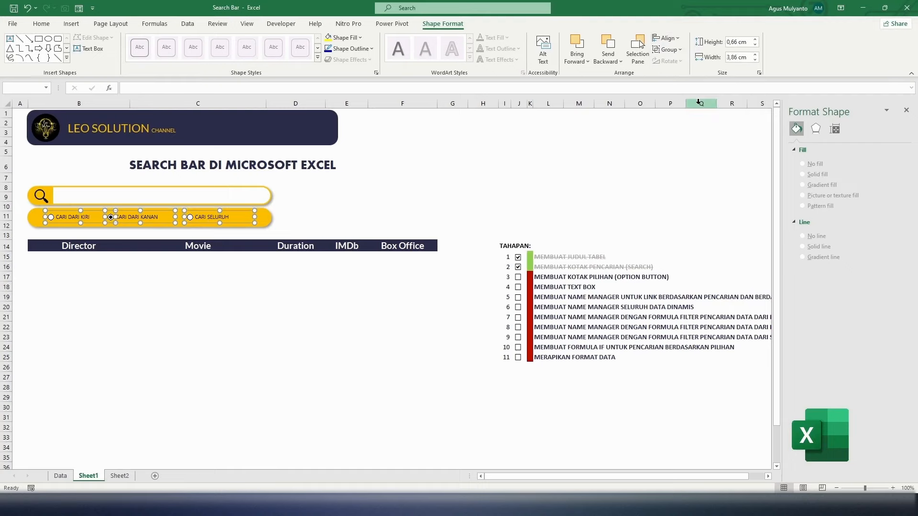
left_click(667, 38)
left_click(707, 134)
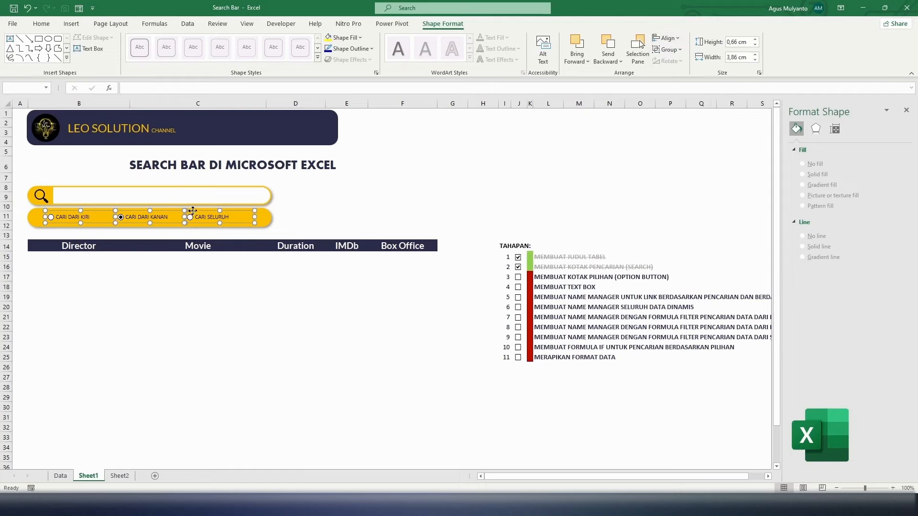
left_click_drag(193, 211, 201, 211)
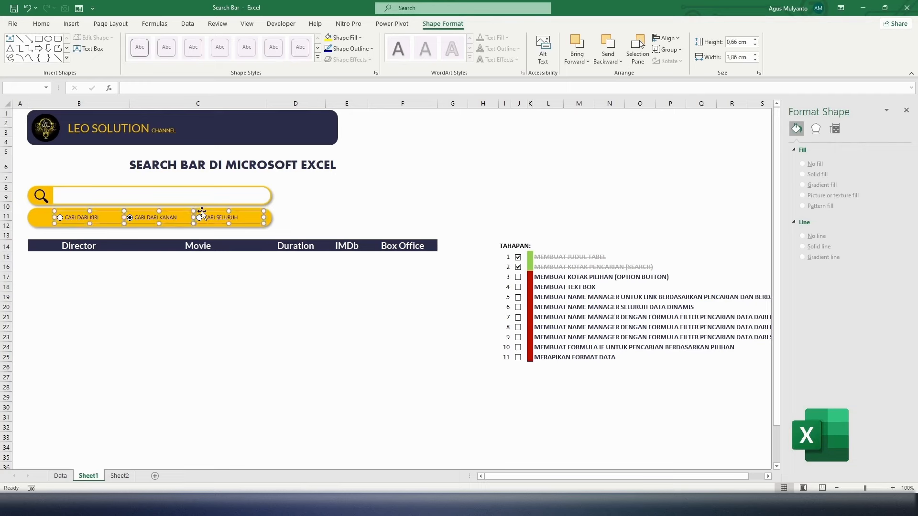
left_click(295, 206)
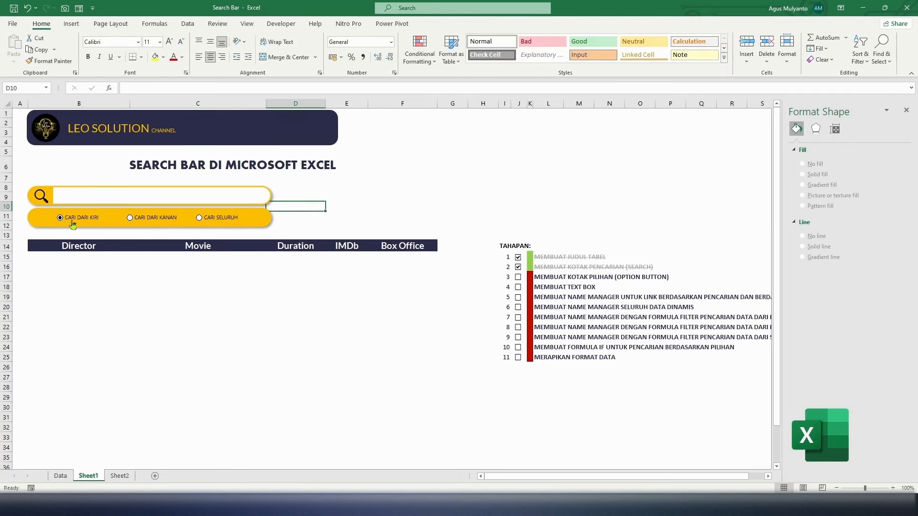
Link the CARI DARI KIRI option button to cell E11 and try the buttons, leaving CARI SELURUH selected.
left_click(198, 219)
right_click(75, 220)
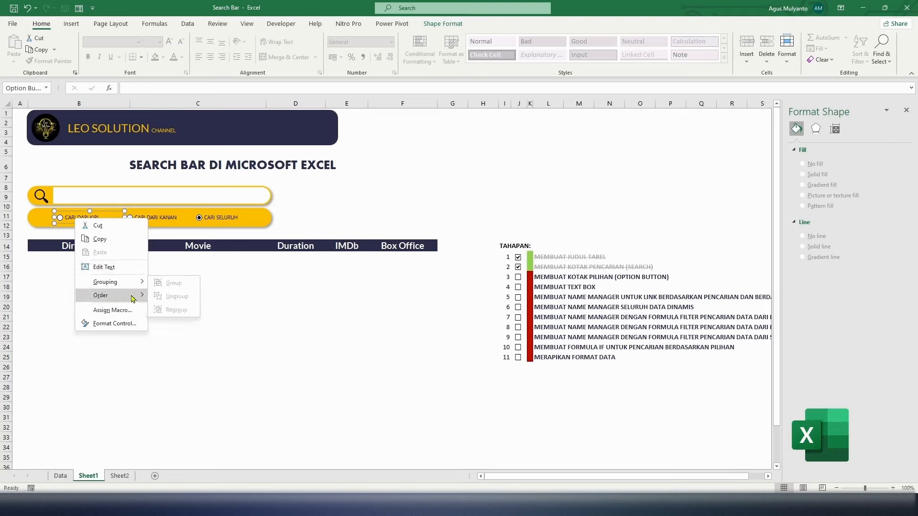
left_click(125, 323)
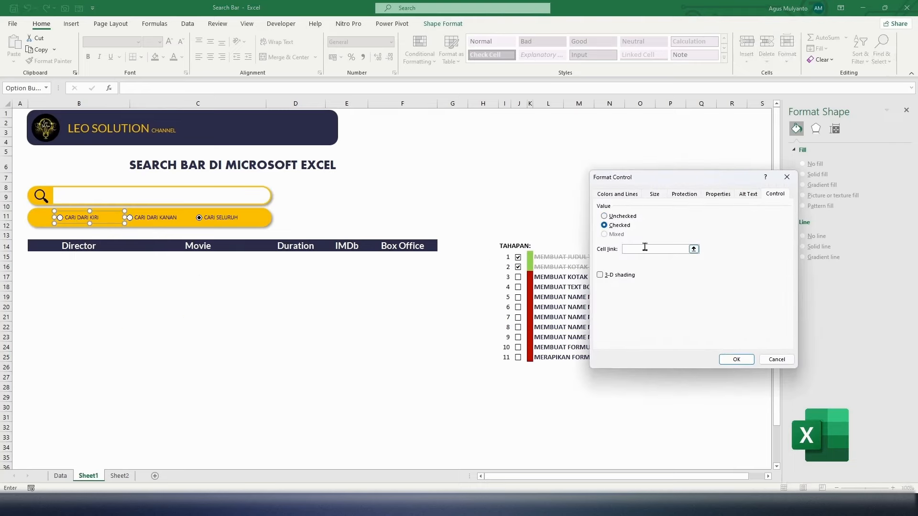
left_click(645, 249)
type("E11")
left_click(736, 359)
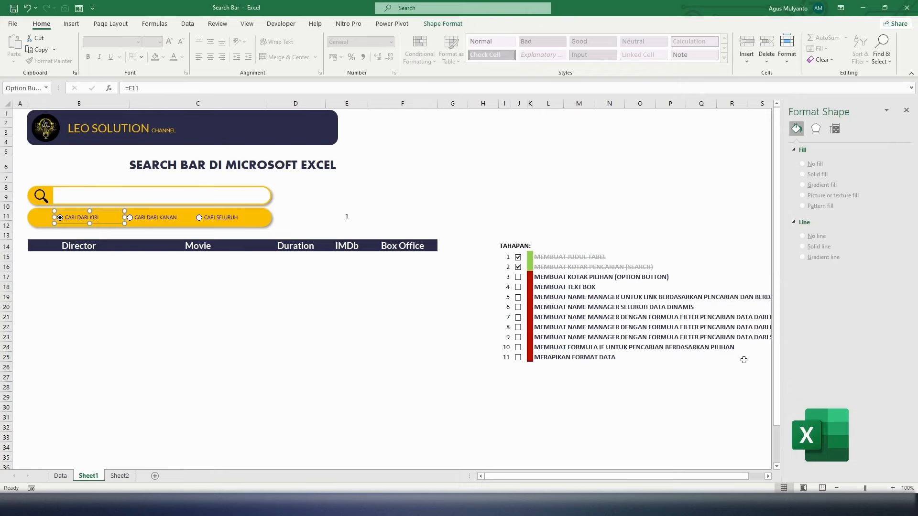
left_click(129, 218)
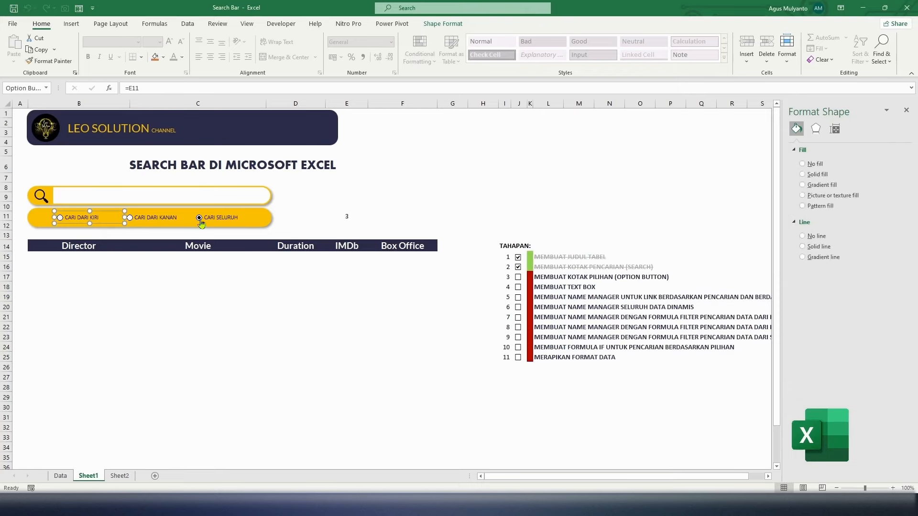
left_click(394, 298)
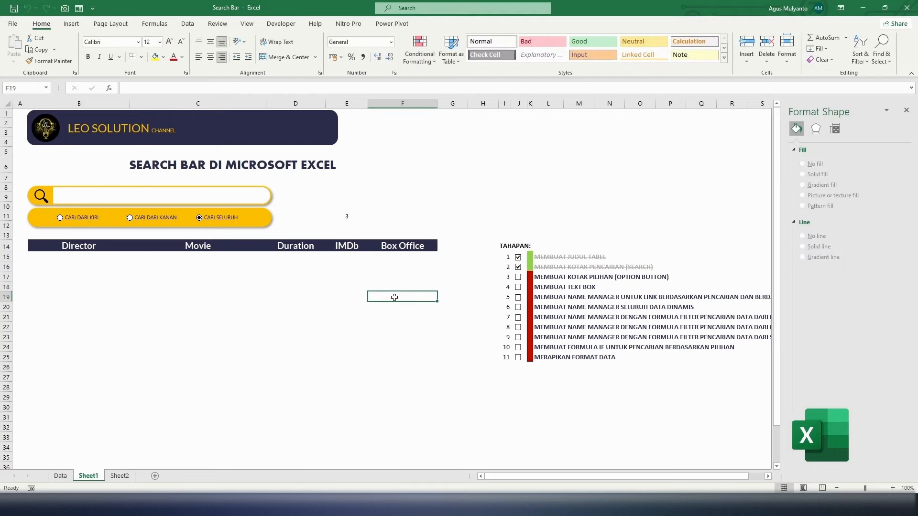
Tick item 3, MEMBUAT KOTAK PILIHAN (OPTION BUTTON), as done in the TAHAPAN checklist.
left_click(518, 278)
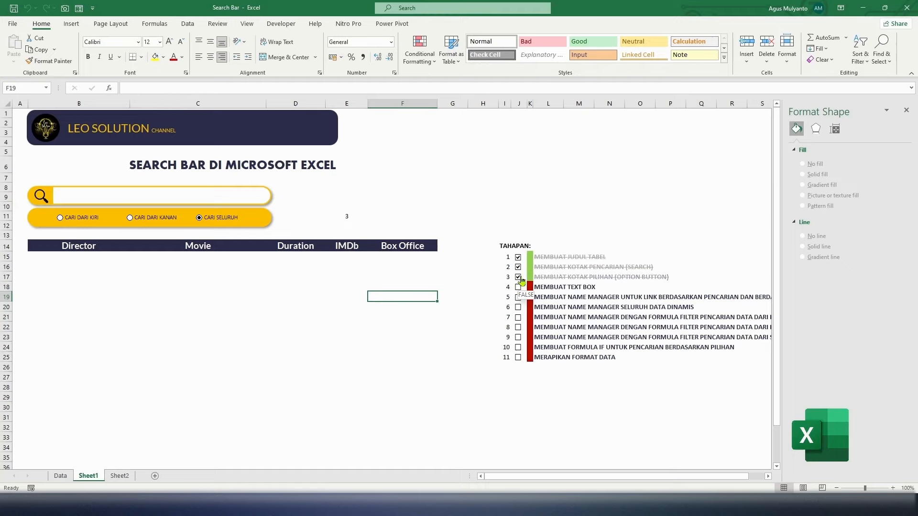
left_click(345, 285)
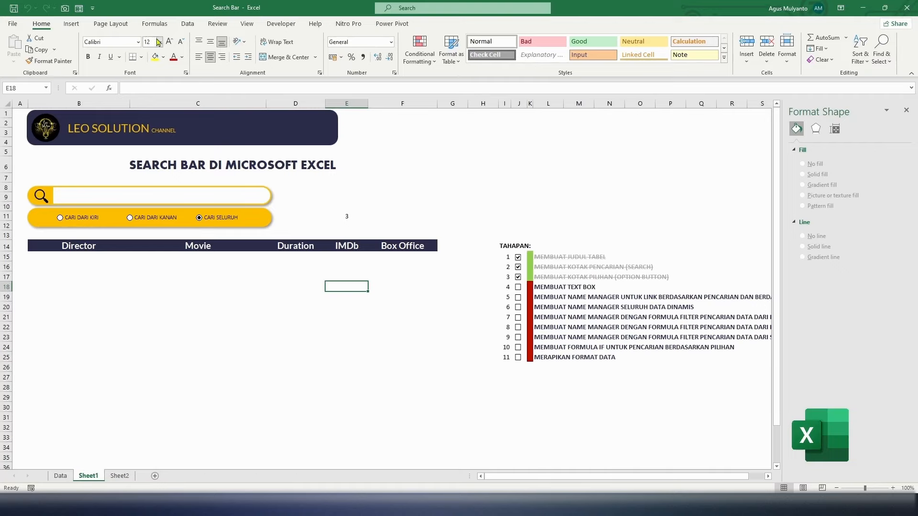
Insert an ActiveX text box about 322.5 wide and 16.5 high over the white area of the upper search box.
left_click(281, 24)
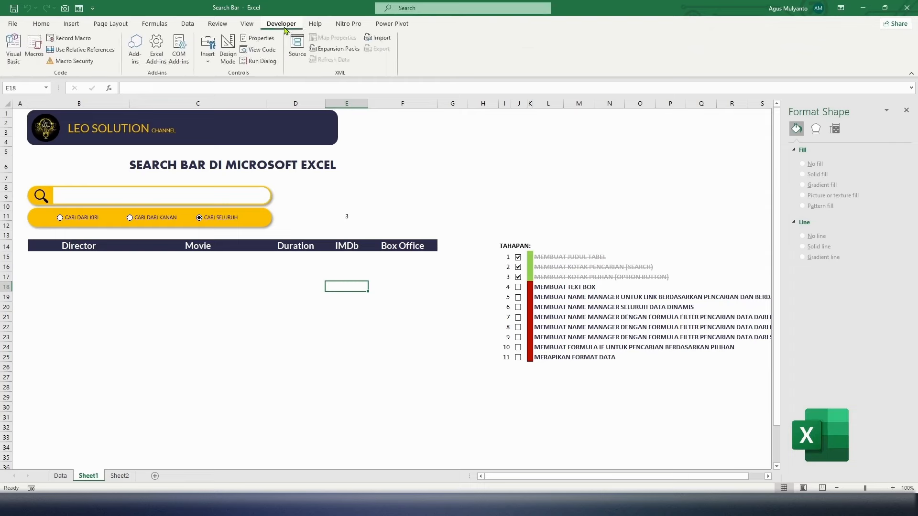
left_click(212, 62)
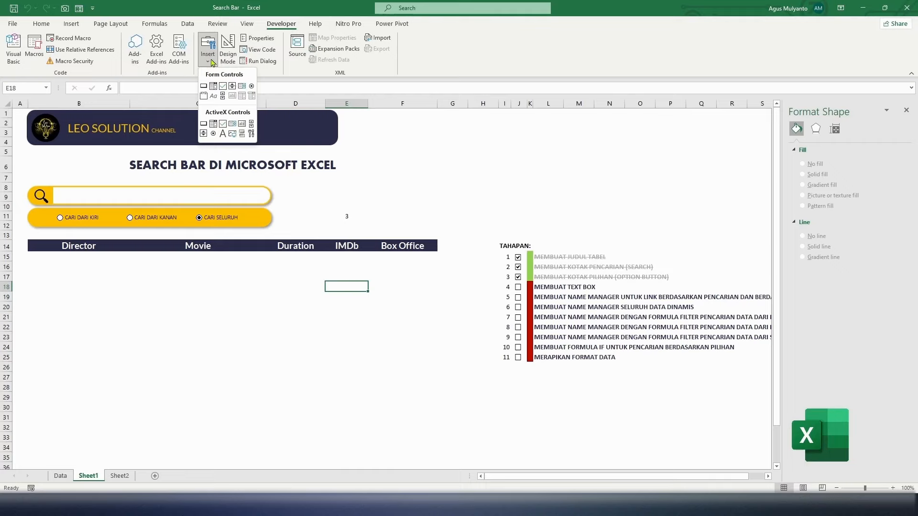
left_click(242, 125)
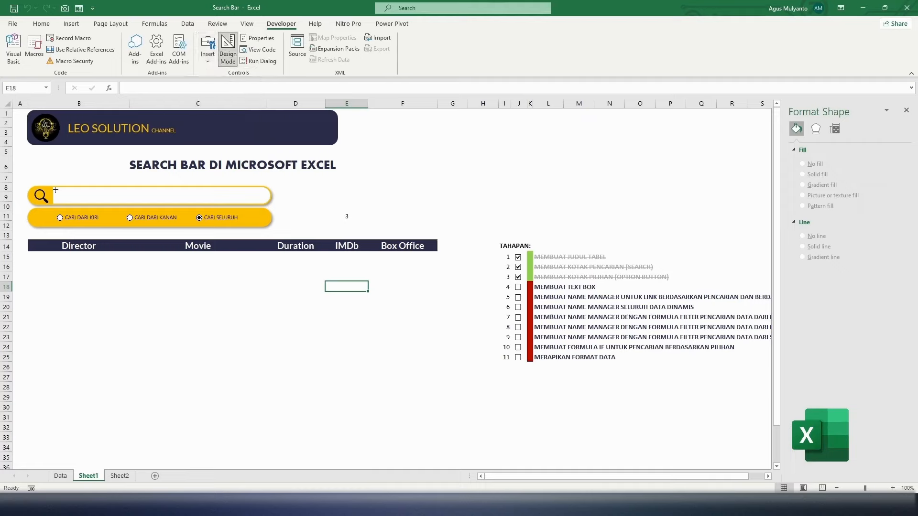
mouse_move(54, 190)
left_mouse_down()
mouse_move(77, 199)
mouse_move(261, 200)
left_mouse_up()
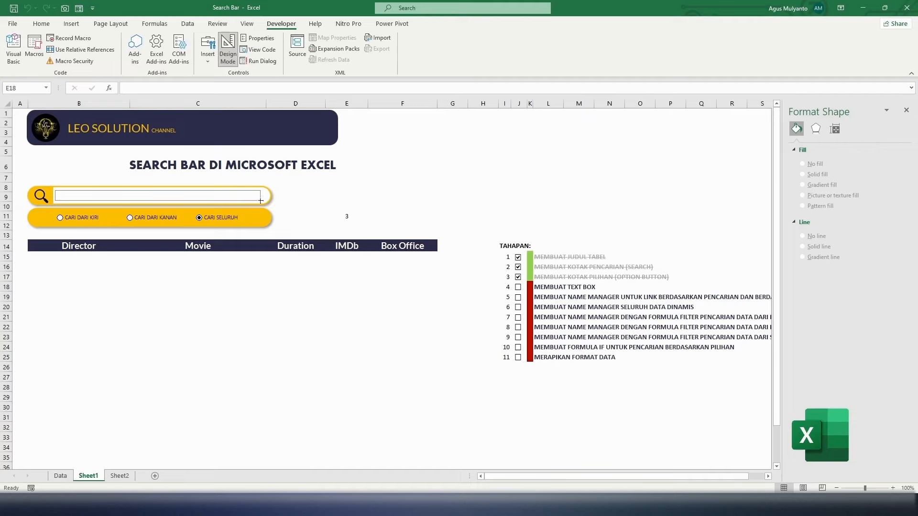
left_click_drag(260, 201, 260, 200)
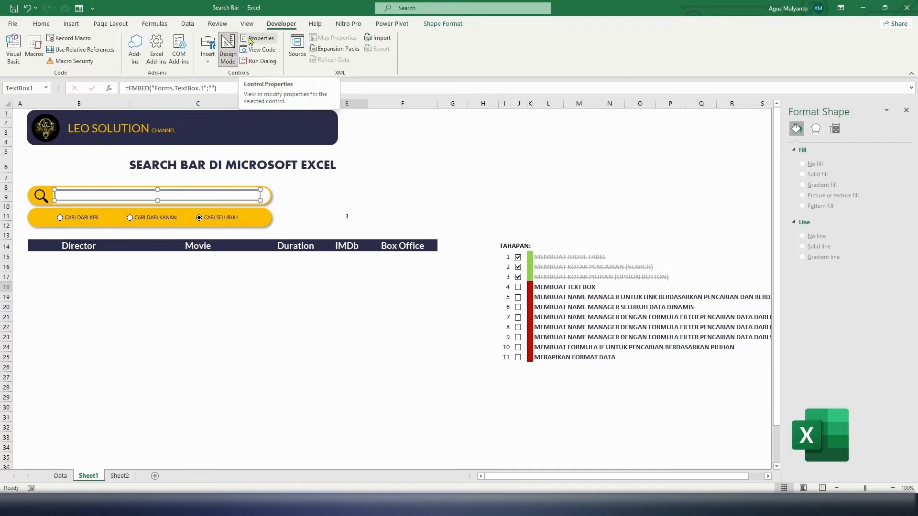
Set the text box's SpecialEffect property to 0 - fmSpecialEffectFlat.
left_click(250, 42)
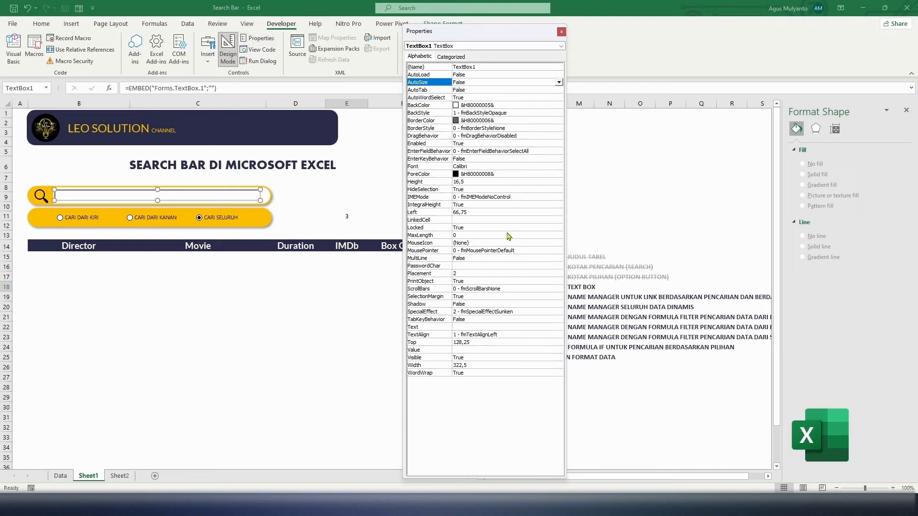
left_click(554, 312)
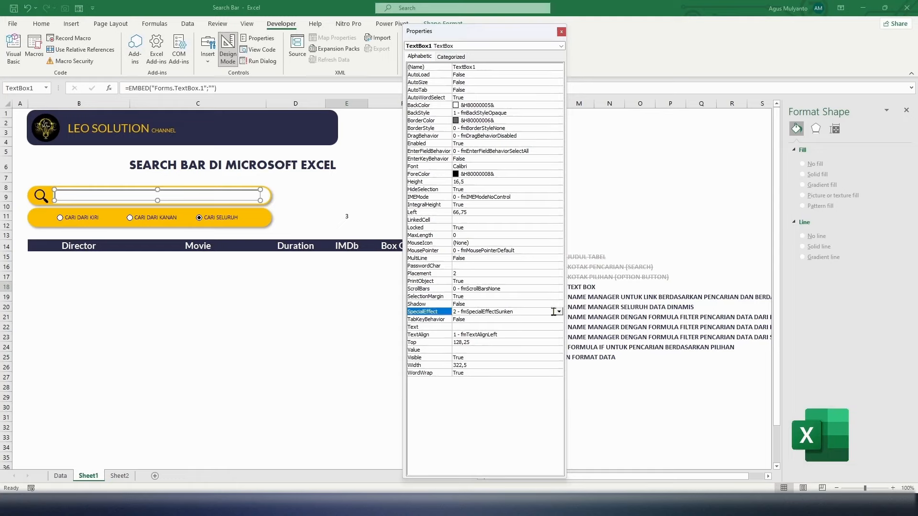
left_click(559, 312)
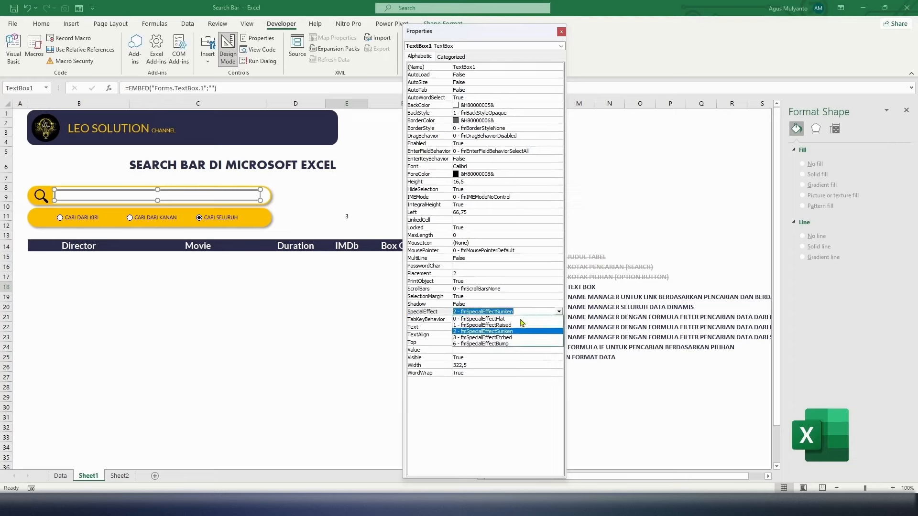
left_click(502, 319)
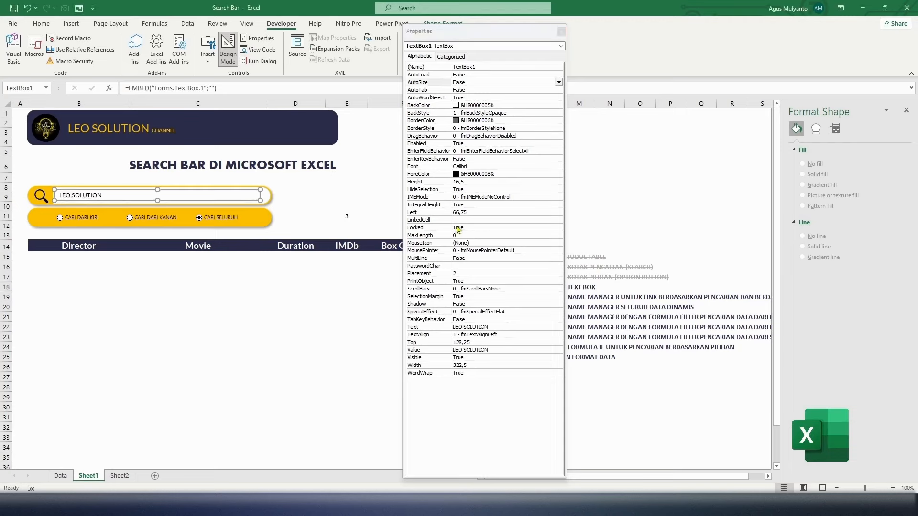
Set the text box's LinkedCell property to E8 and close its properties.
left_click(465, 219)
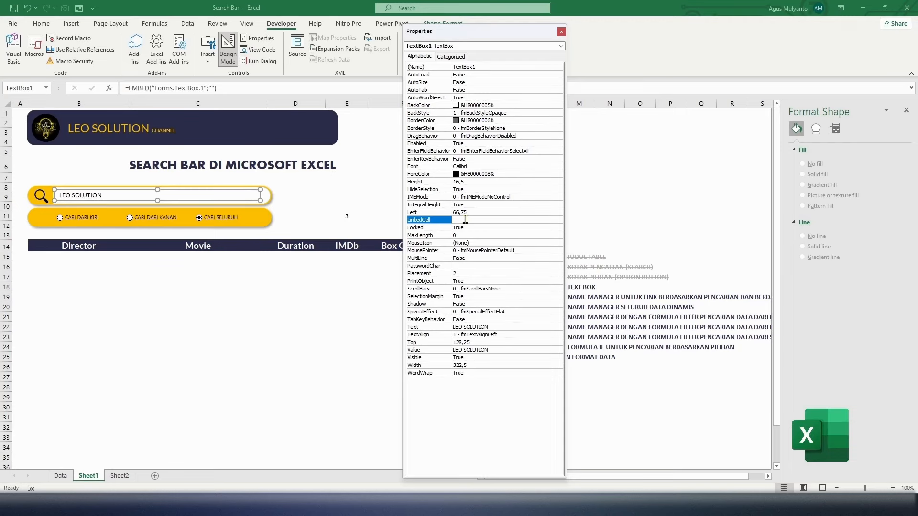
left_click(464, 219)
type("E8")
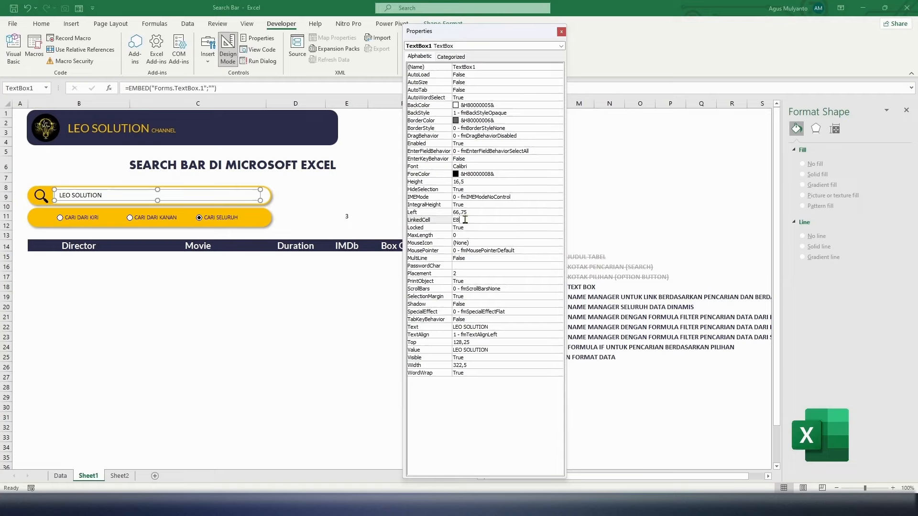
left_click(562, 32)
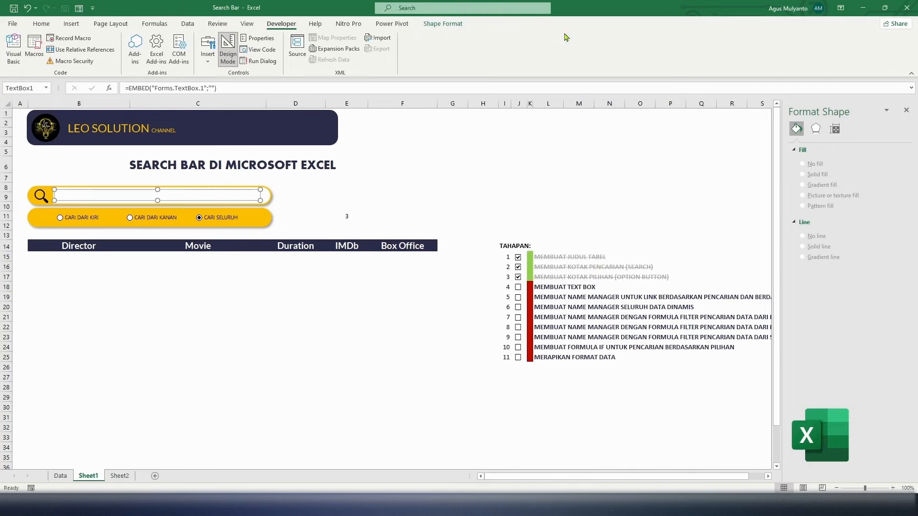
Turn off Design Mode and enter LEO SOLUTION in the search text box to test its link to cell E8.
left_click(229, 58)
left_click(81, 197)
left_click(81, 196)
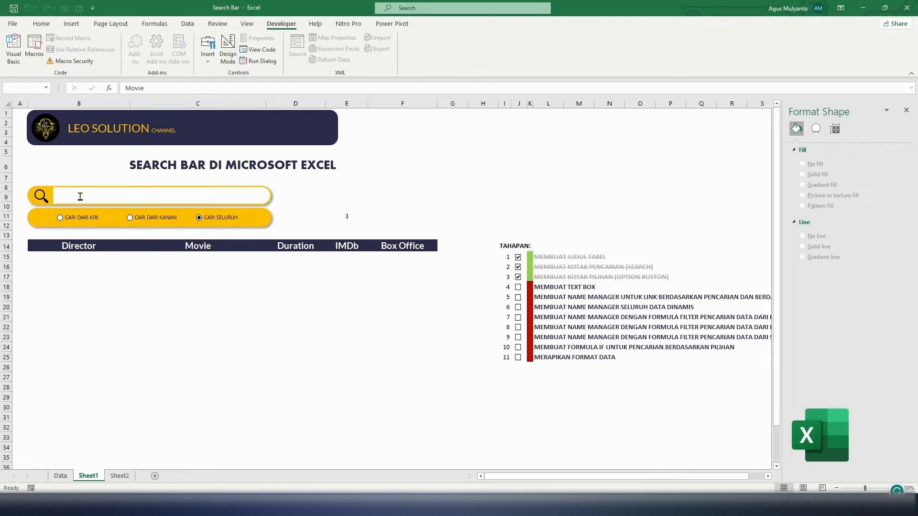
type("LEO SOLUTION")
left_click(345, 188)
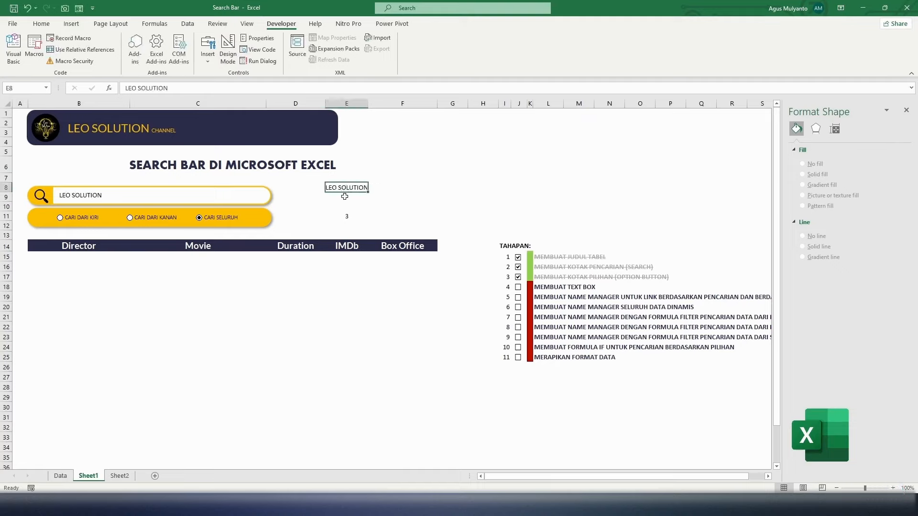
left_click(344, 206)
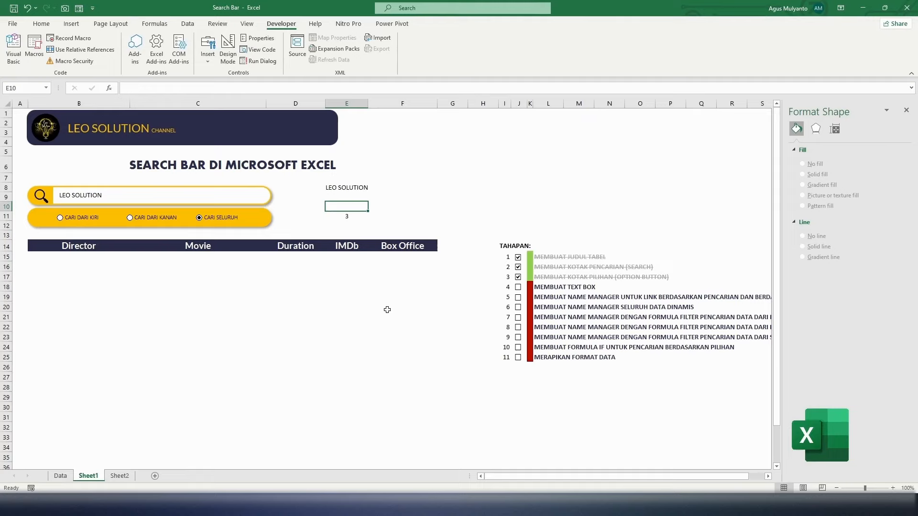
Tick item 4, MEMBUAT TEXT BOX, as done in the TAHAPAN checklist.
left_click(519, 289)
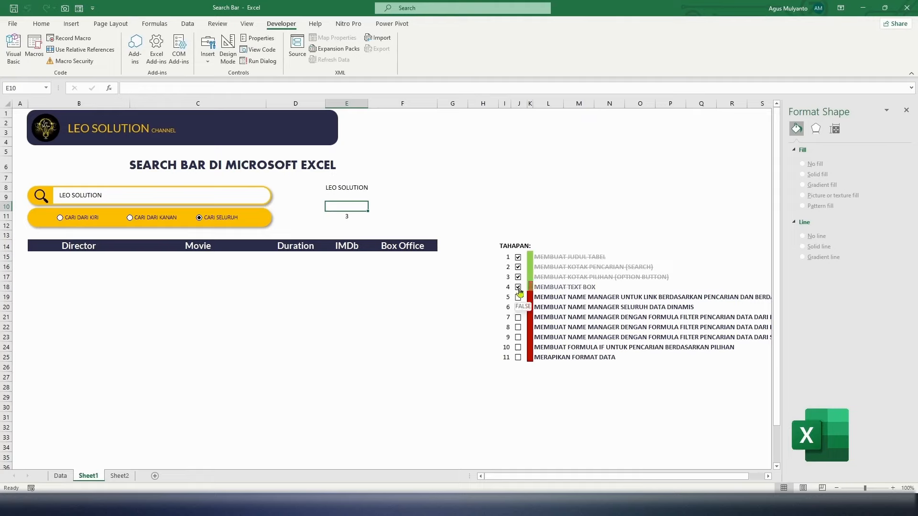
left_click(426, 305)
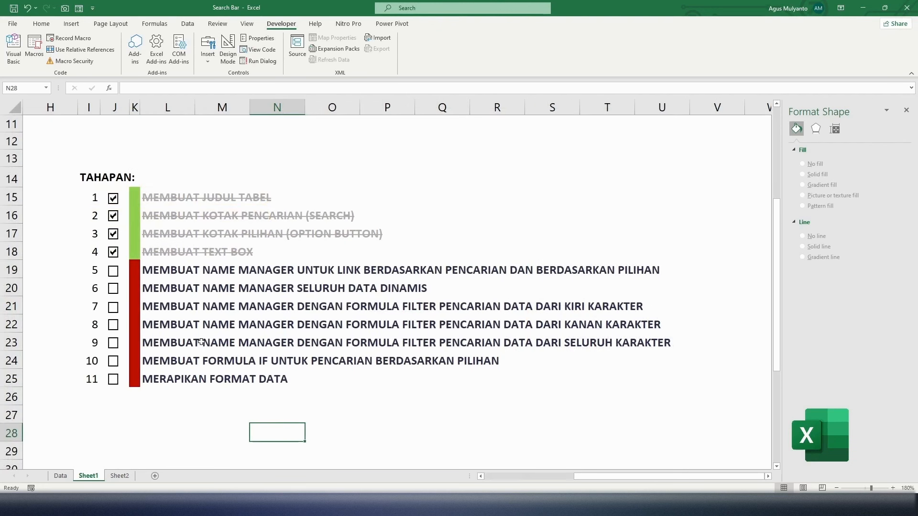
left_click(155, 273)
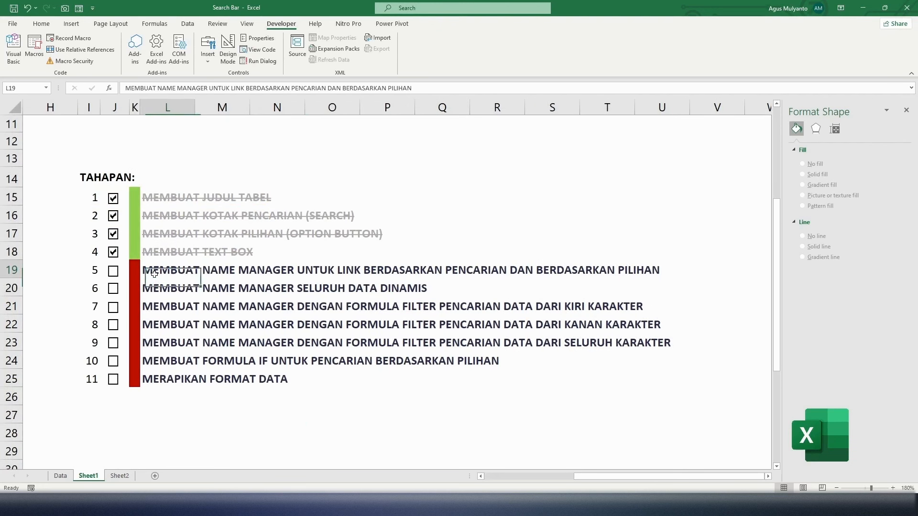
left_click_drag(155, 274, 670, 335)
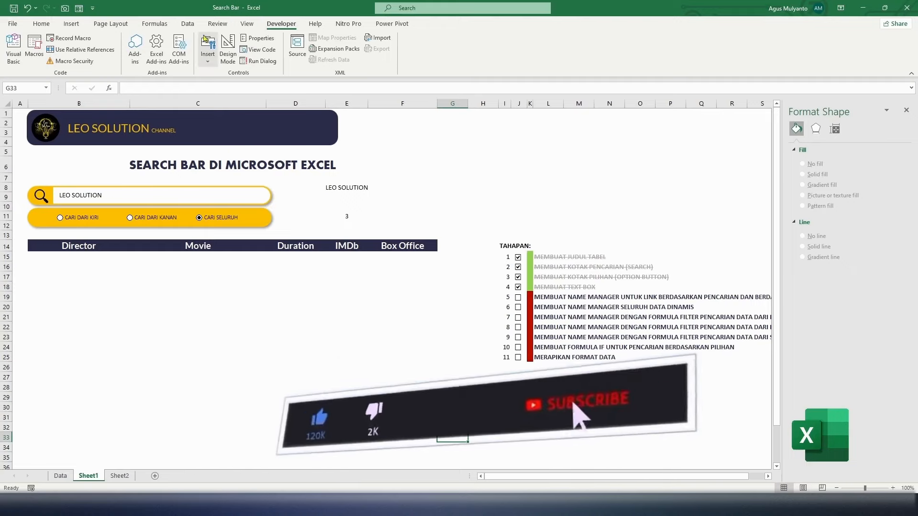
Define a workbook-scoped name CARI_TEKS that refers to =Sheet1!$E$8, the linked cell of the search text box.
left_click(155, 27)
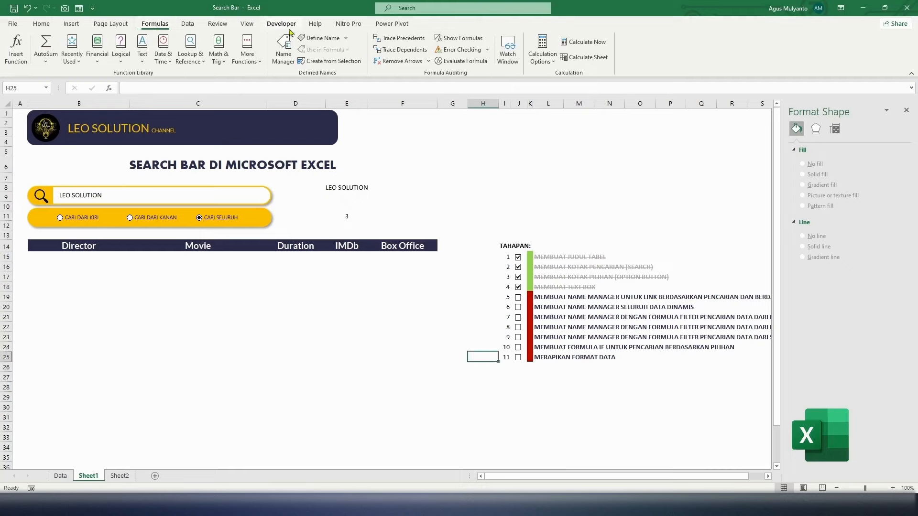
left_click(286, 57)
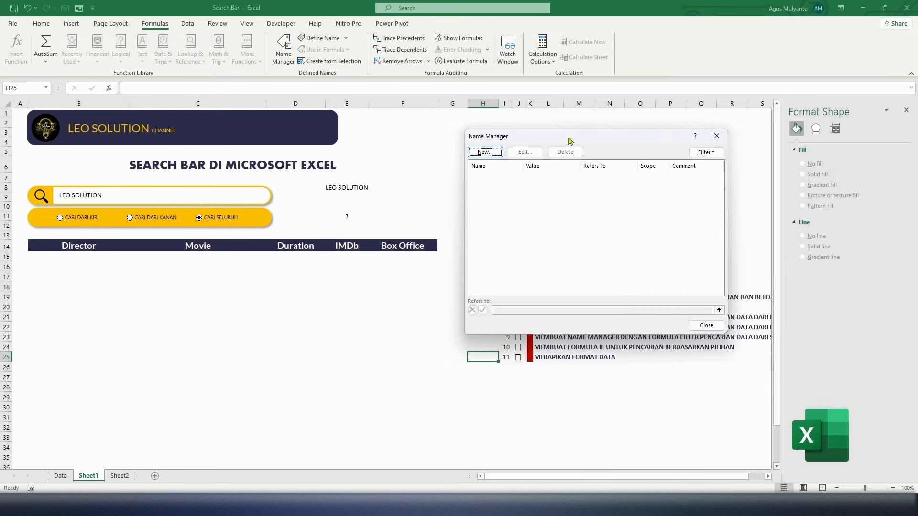
left_click(485, 152)
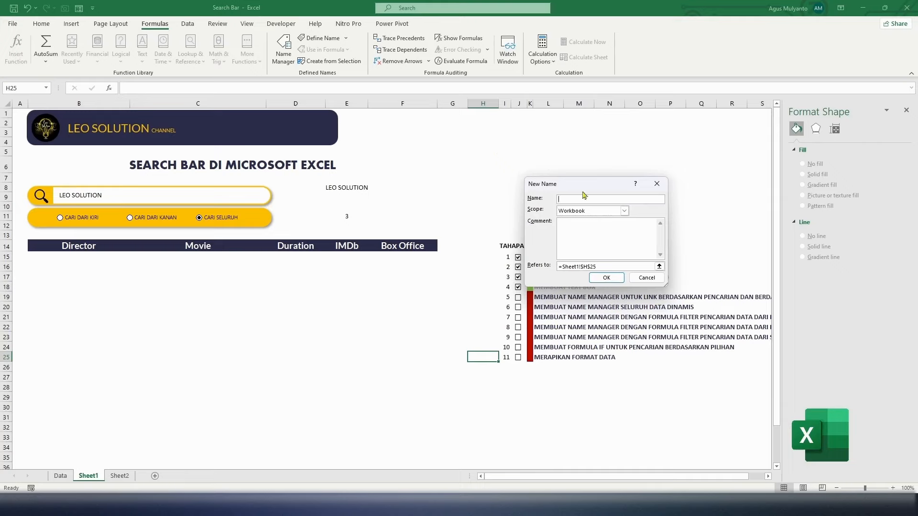
type("CARI_TEKS")
left_click(662, 267)
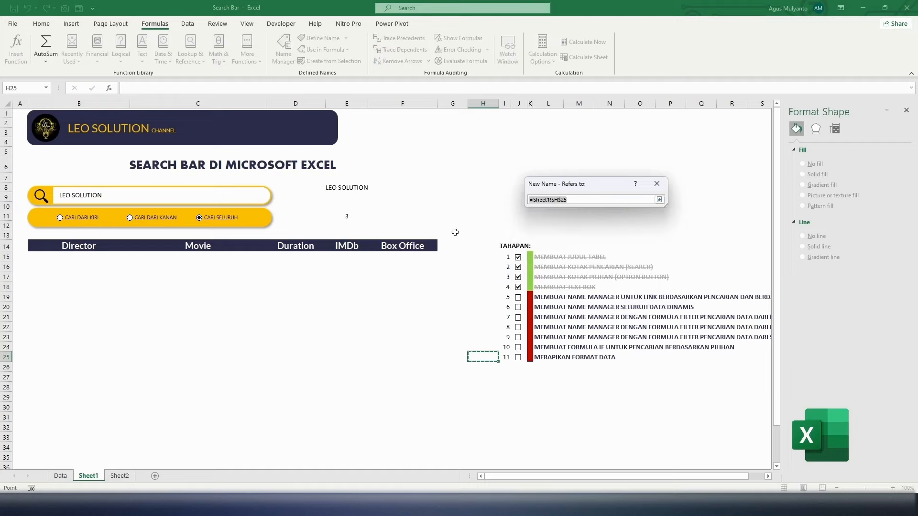
left_click(344, 194)
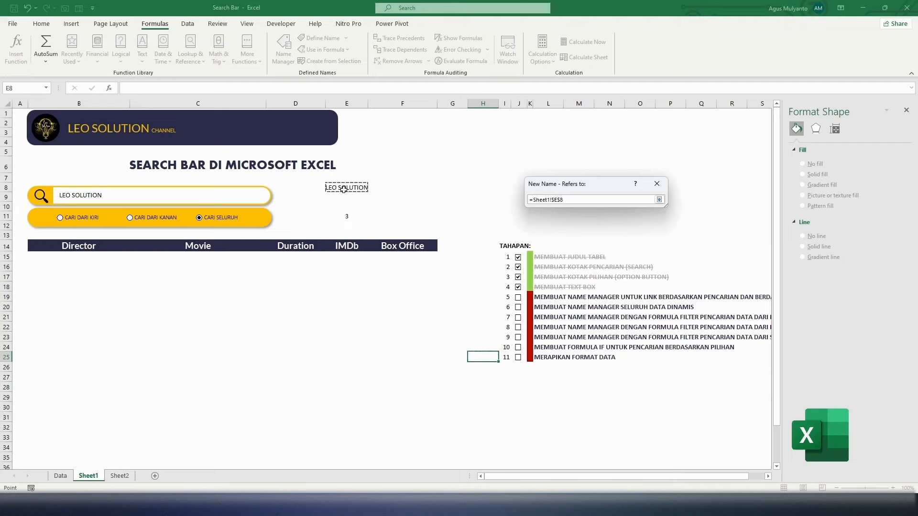
left_click(659, 200)
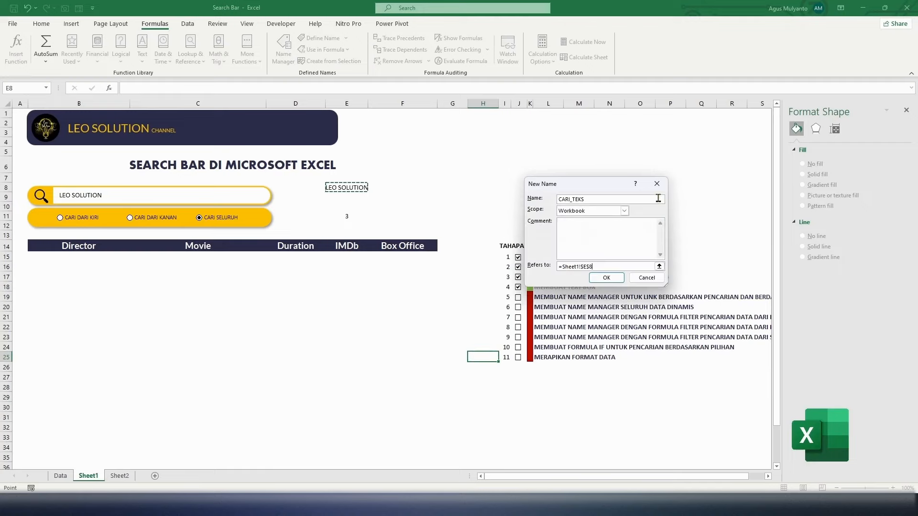
left_click(606, 278)
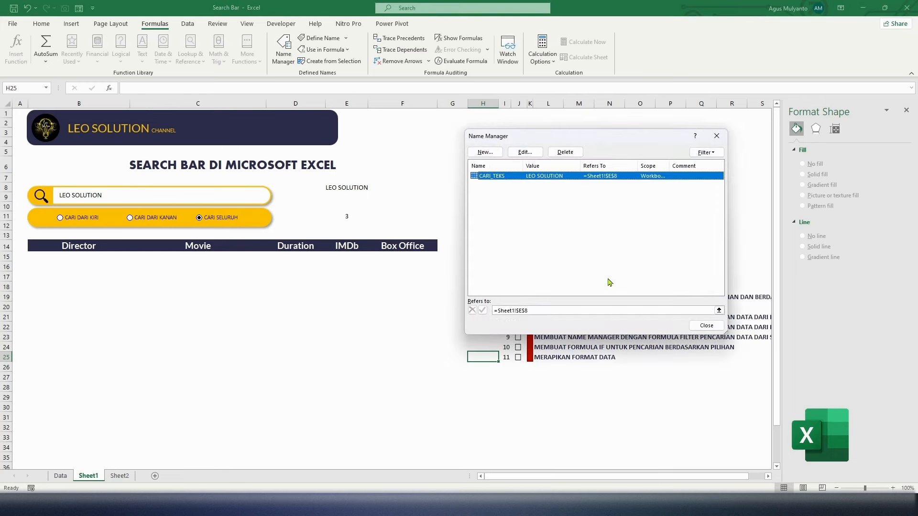
Define a workbook-scoped name CARI_TIPE that refers to =Sheet1!$E$11, and close the Name Manager.
left_click(494, 153)
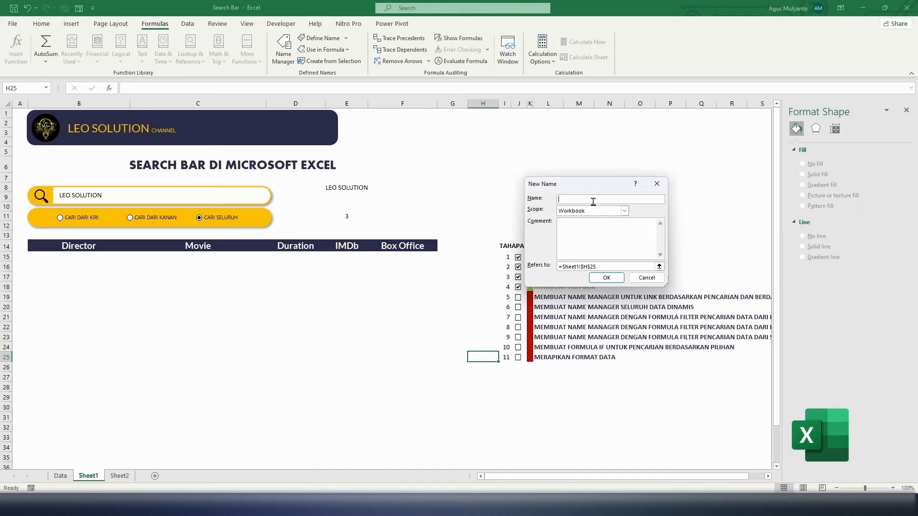
type("CARI_TIPE")
left_click(660, 266)
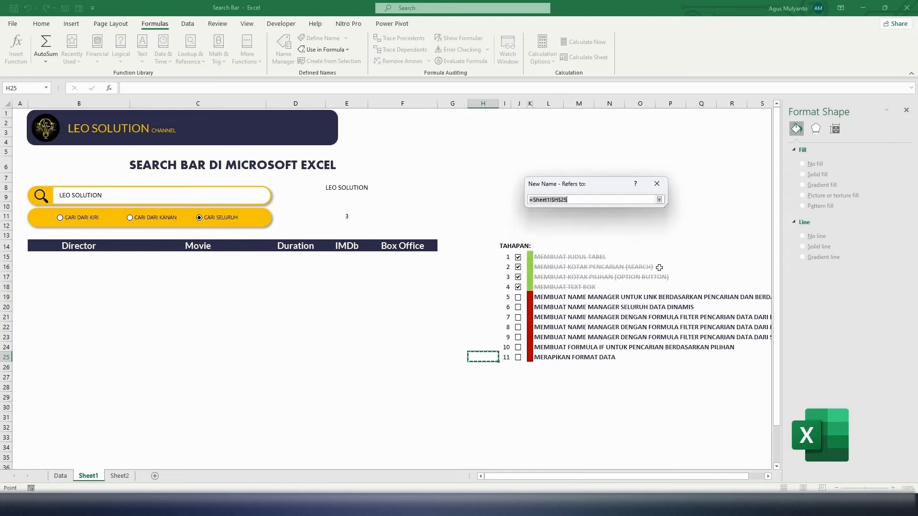
left_click(343, 216)
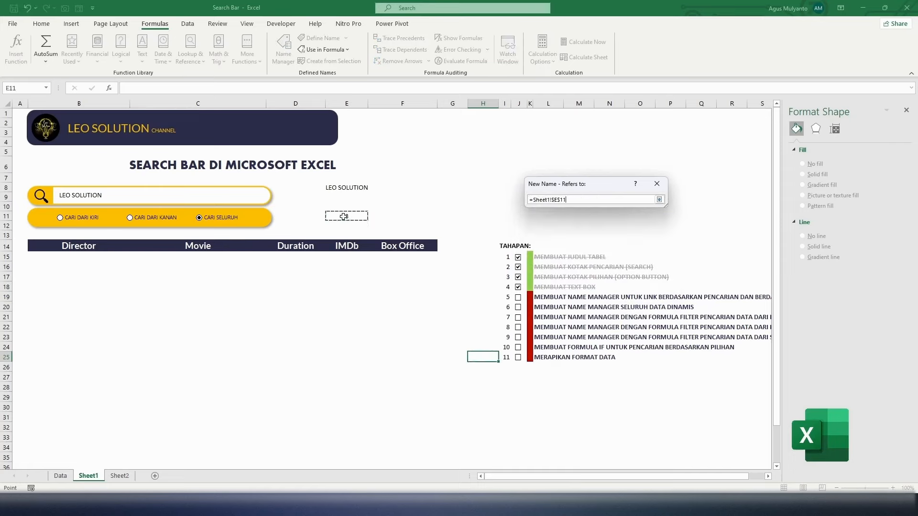
left_click(659, 199)
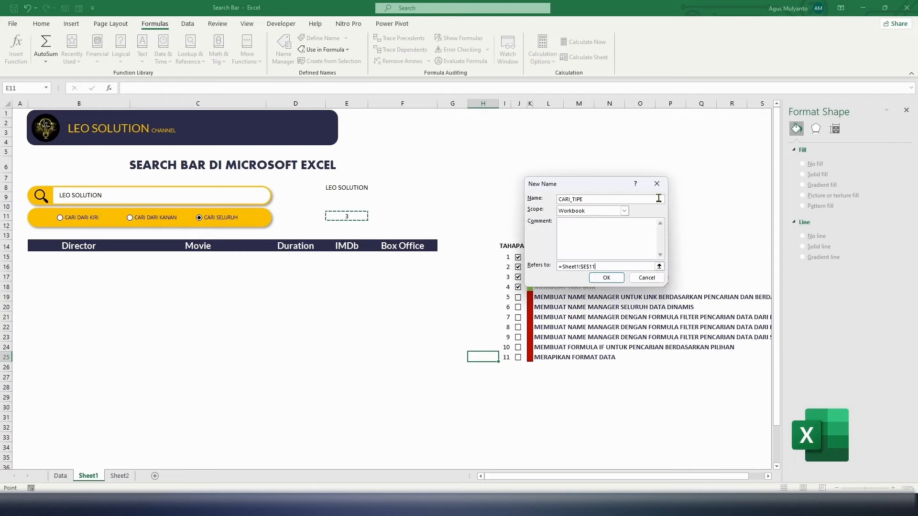
left_click(607, 280)
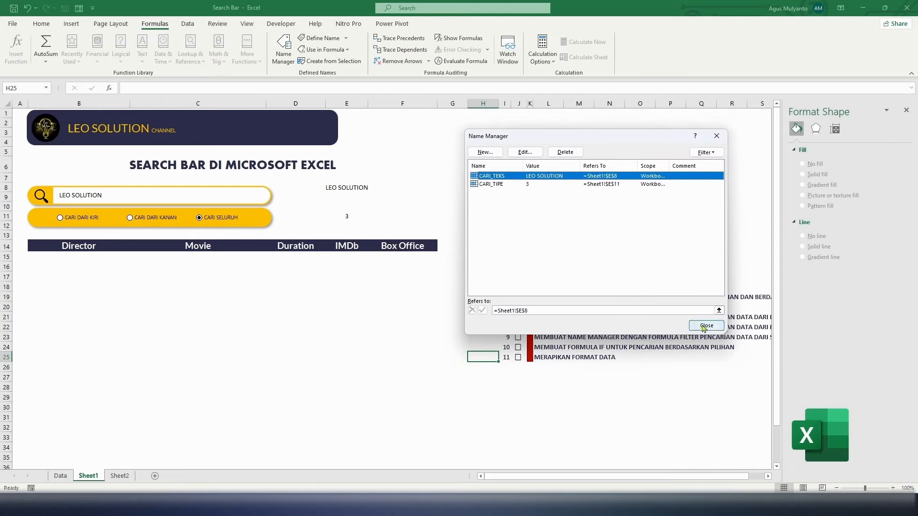
left_click(707, 327)
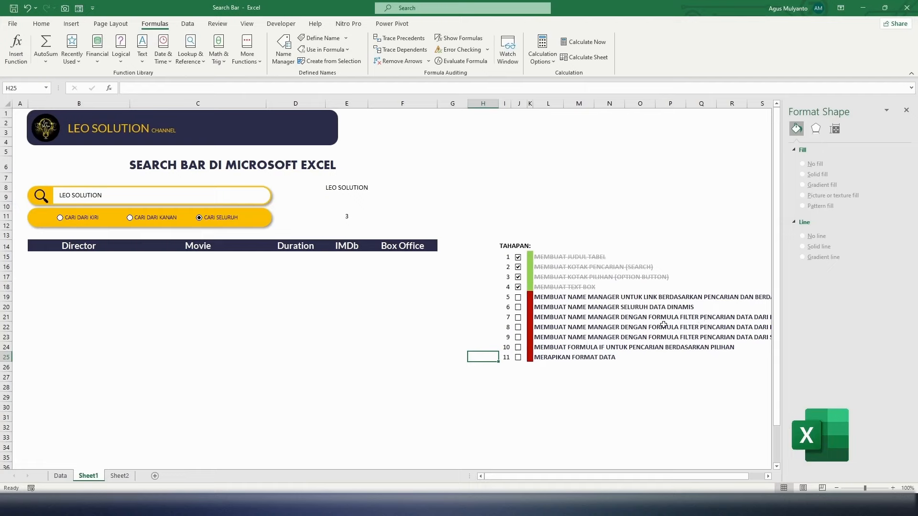
Tick item 5 as done in the TAHAPAN checklist and rename Sheet1 to SEARCH.
left_click(518, 299)
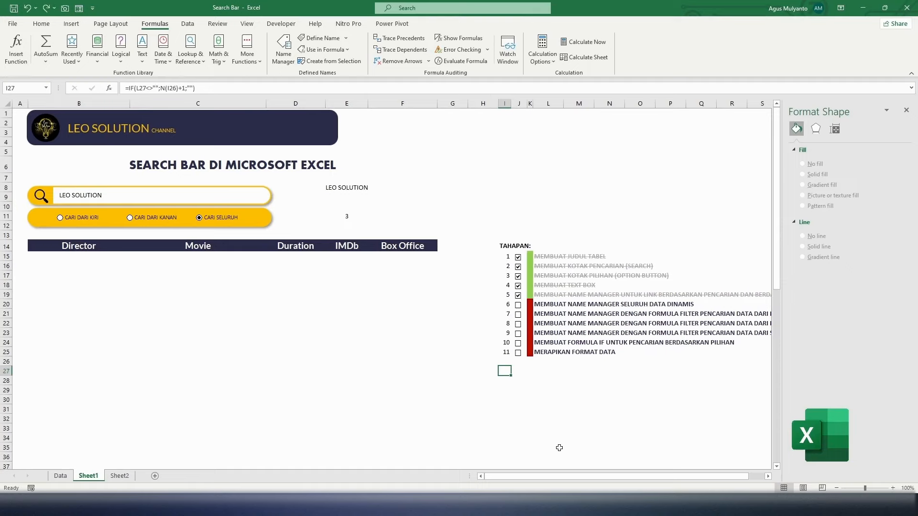
double_click(88, 476)
type("SEARCH")
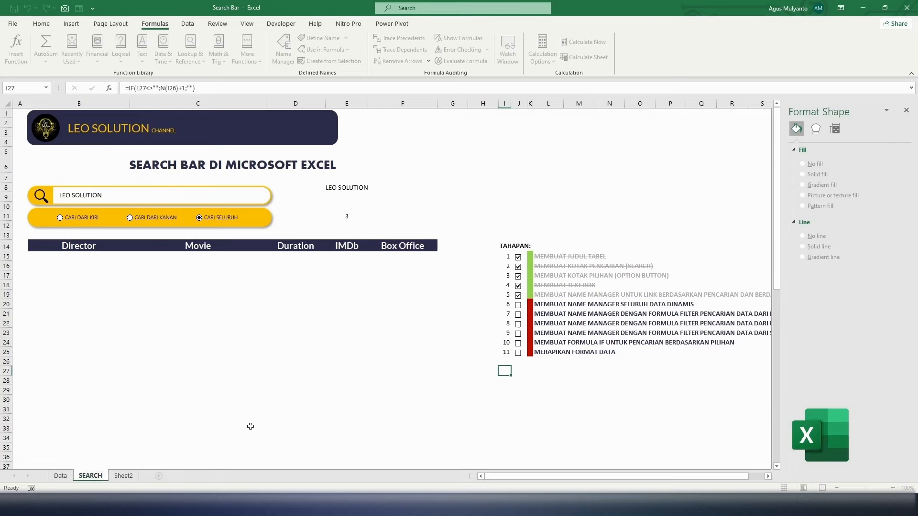
left_click(296, 400)
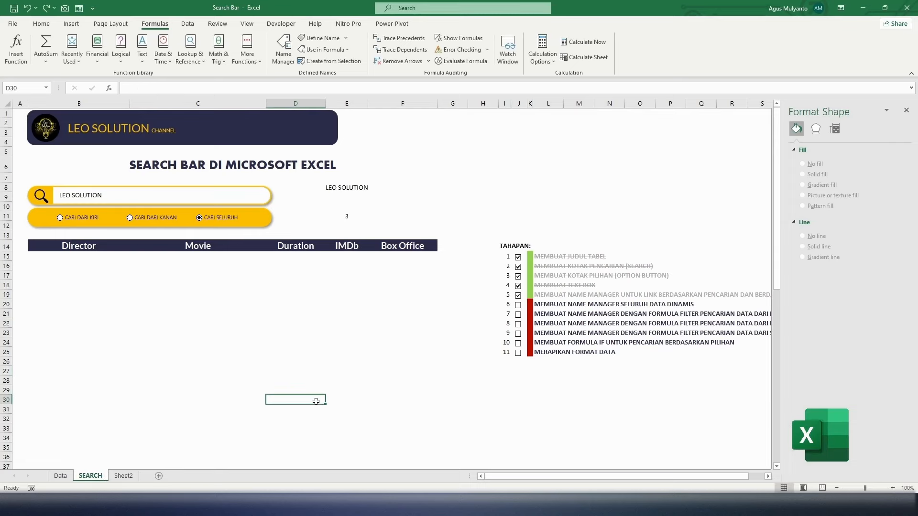
Enter the formula =Data!$B$2:$F$31 in cell B15 under the Director header to pull in all the movie data.
left_click(42, 254)
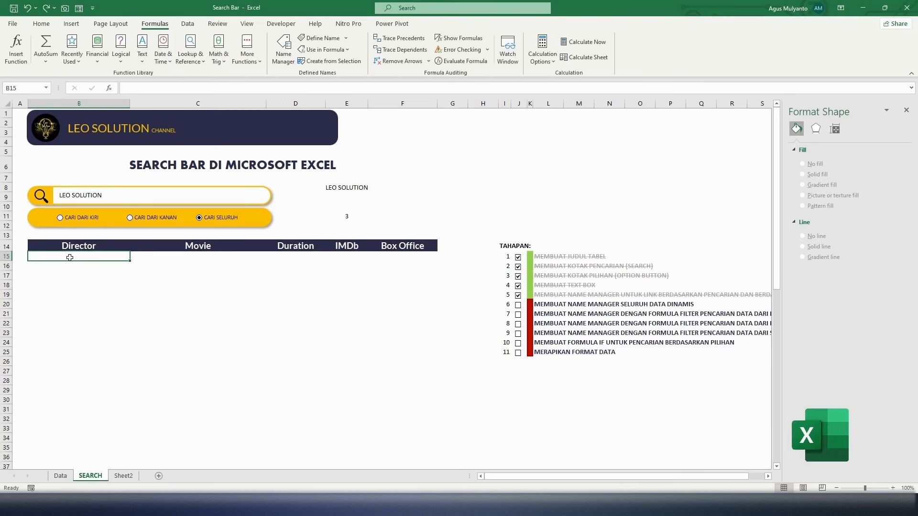
type("=")
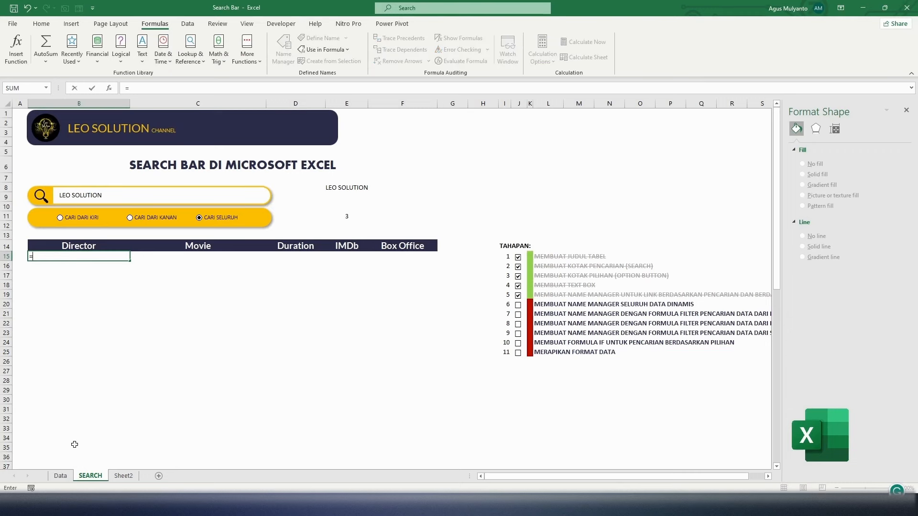
left_click(60, 476)
scroll(74, 139, "up", 2)
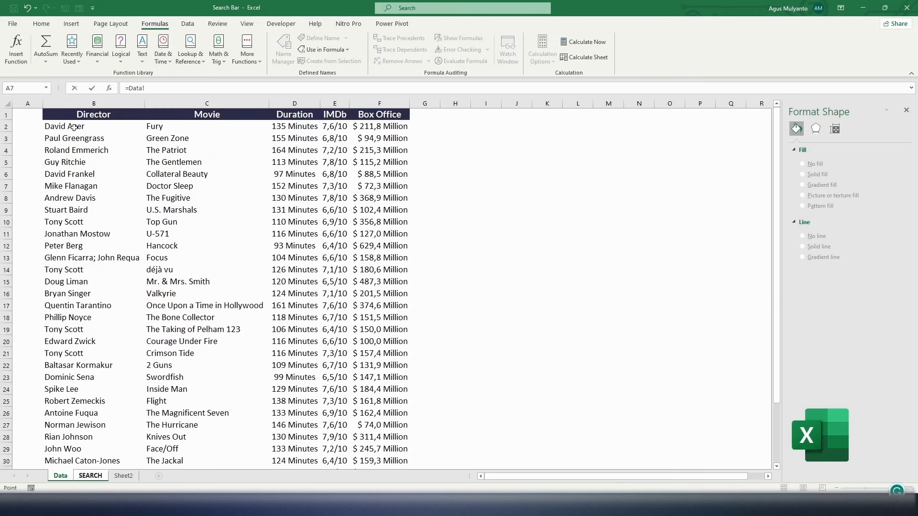
left_click_drag(74, 127, 376, 452)
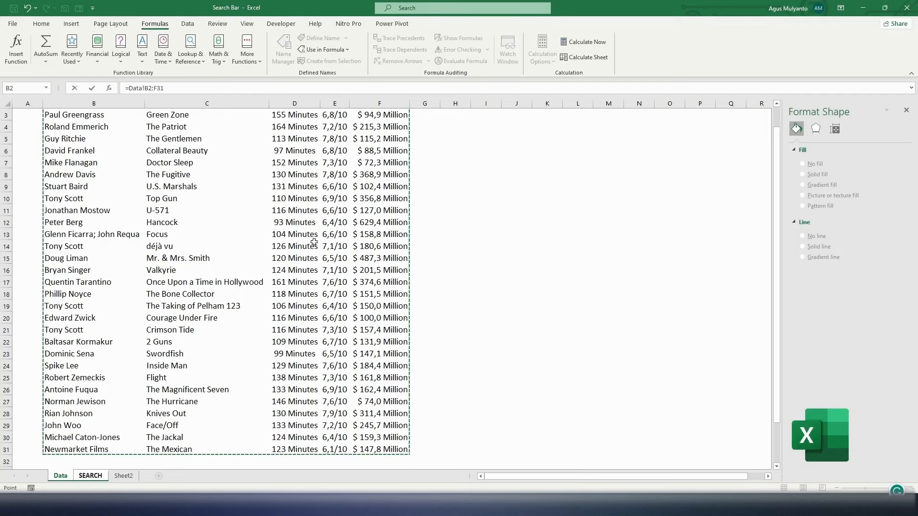
key("F4")
key("Return")
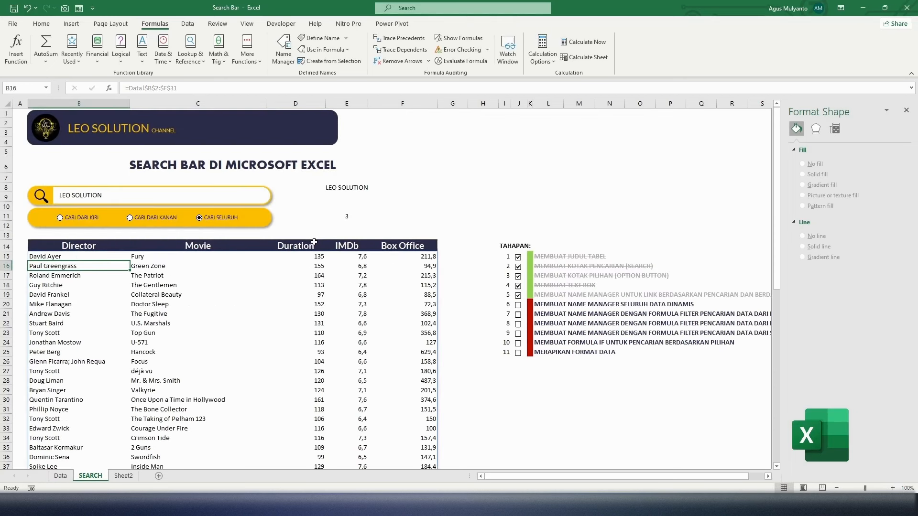
Look over the rows returned by the formula in B15, from the table header down to the last movie.
scroll(306, 343, "down", 2)
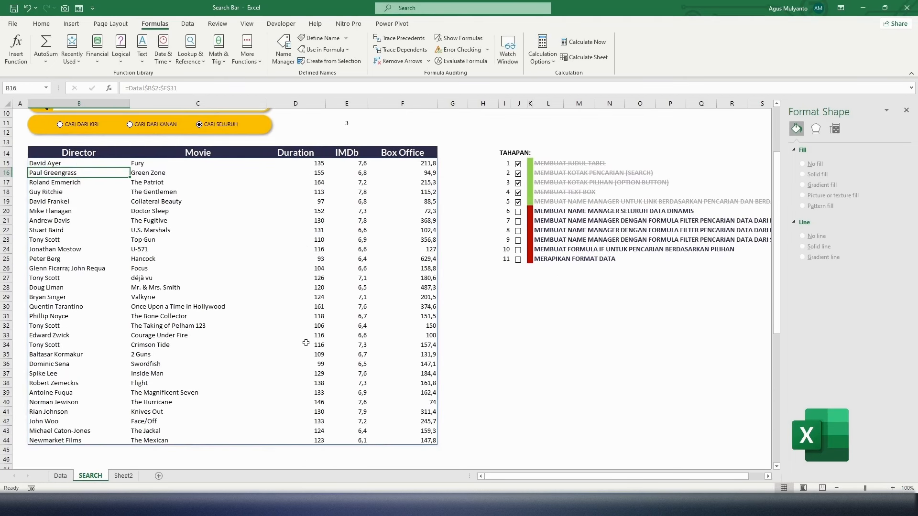
key("Up")
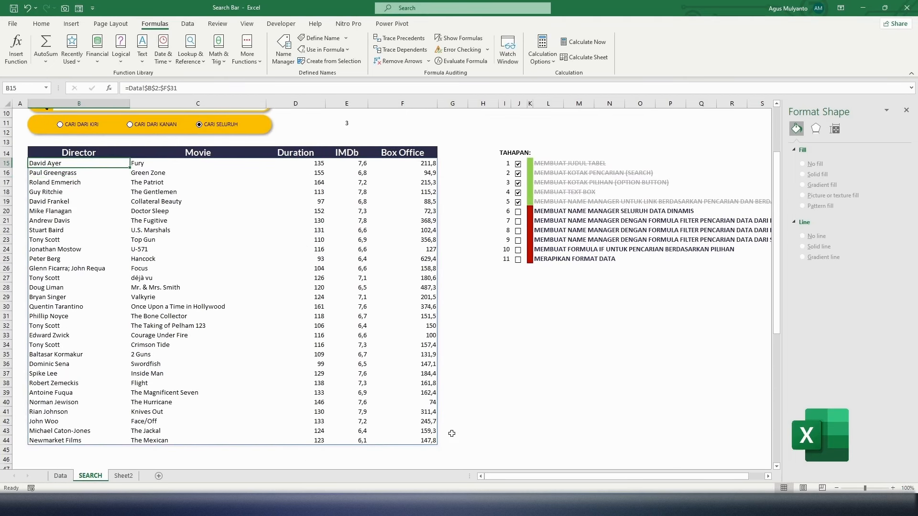
scroll(452, 433, "up", 3)
scroll(452, 433, "down", 3)
scroll(452, 433, "down", 1)
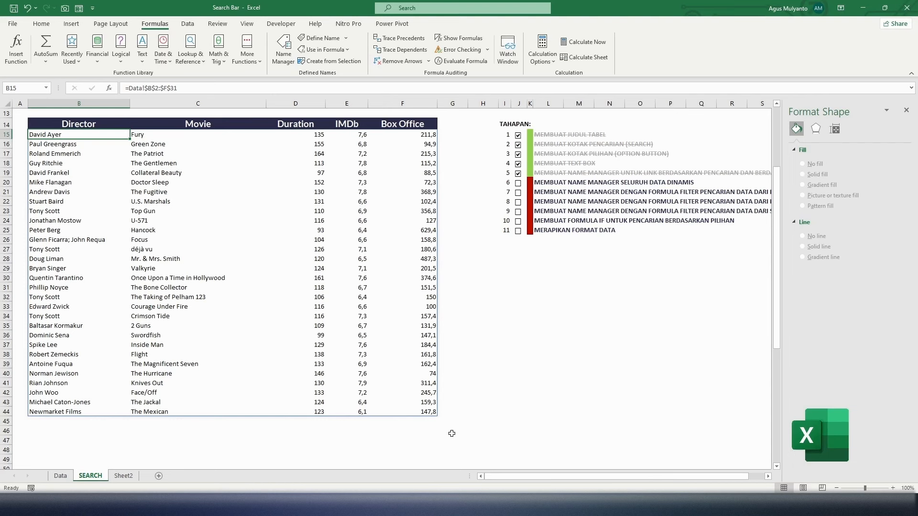
scroll(452, 434, "up", 4)
scroll(452, 433, "down", 5)
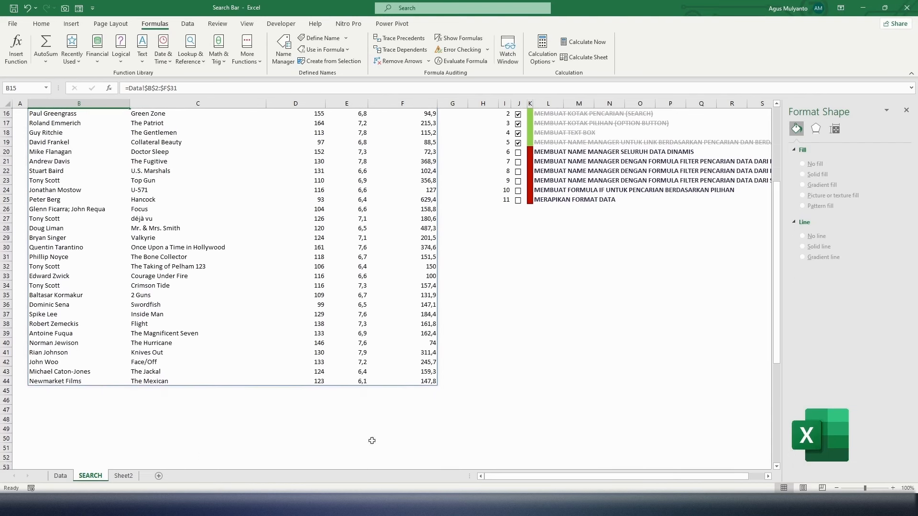
Add a new test entry LEO SOLUTION in cell B32 of the Data sheet, below the last director.
left_click(60, 476)
left_click(72, 457)
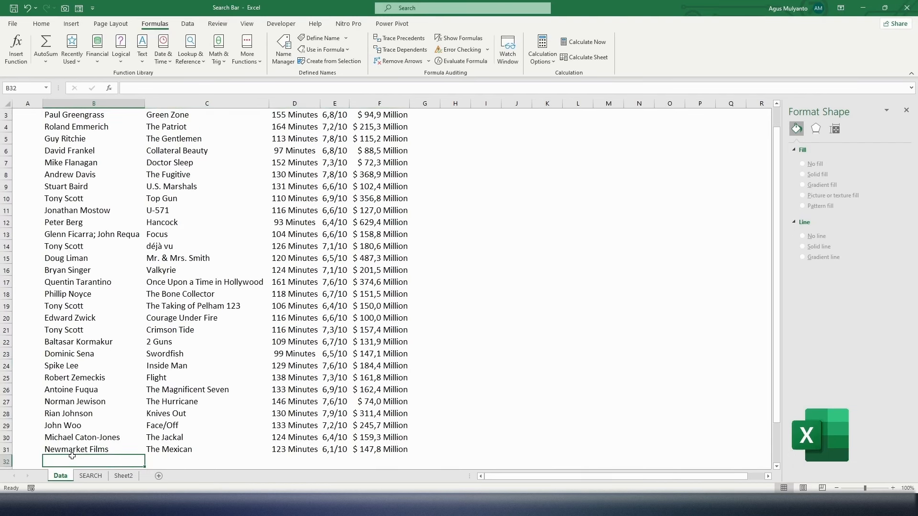
type("LEO ")
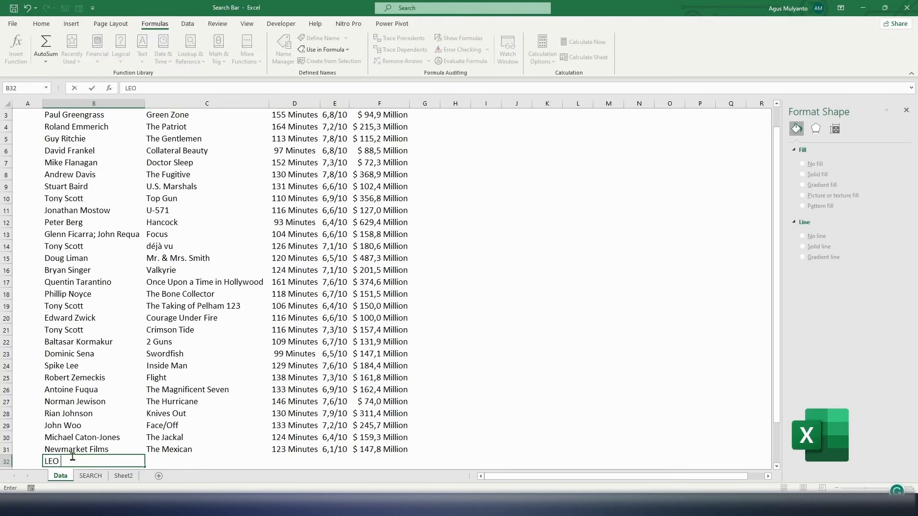
type("SOLUTION")
key("Return")
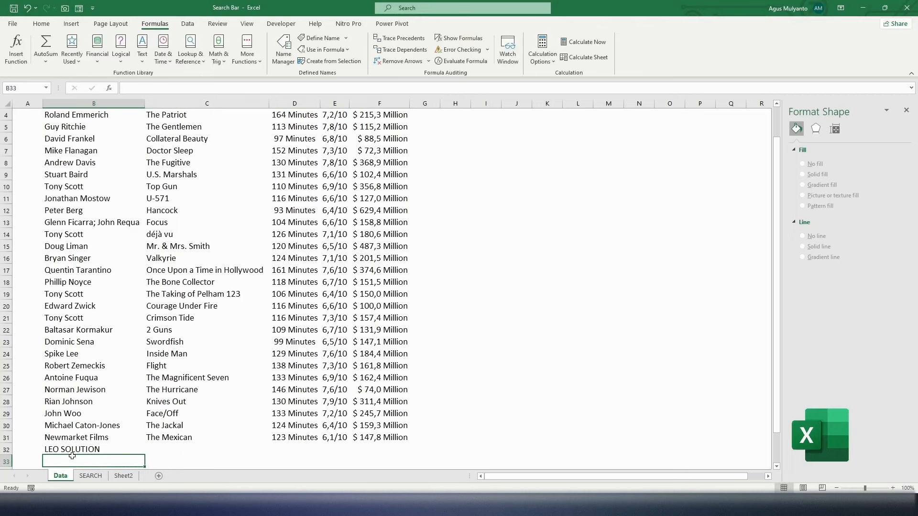
Check on the SEARCH sheet whether the new Data entry is picked up below the last row of results.
left_click(90, 476)
left_click(63, 392)
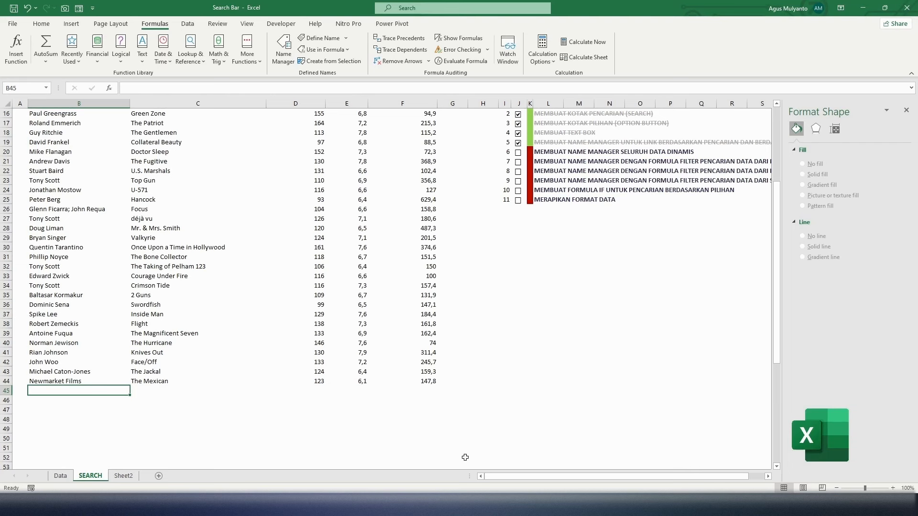
scroll(210, 445, "up", 5)
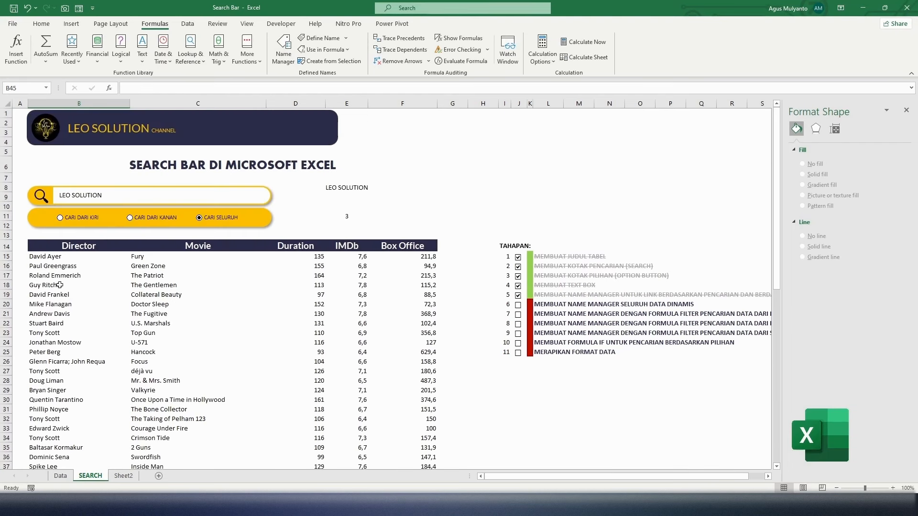
Begin wrapping B15's reference in INDIRECT as text, so the formula starts =INDIRECT("Data!$B$2.
left_click(54, 257)
key("F2")
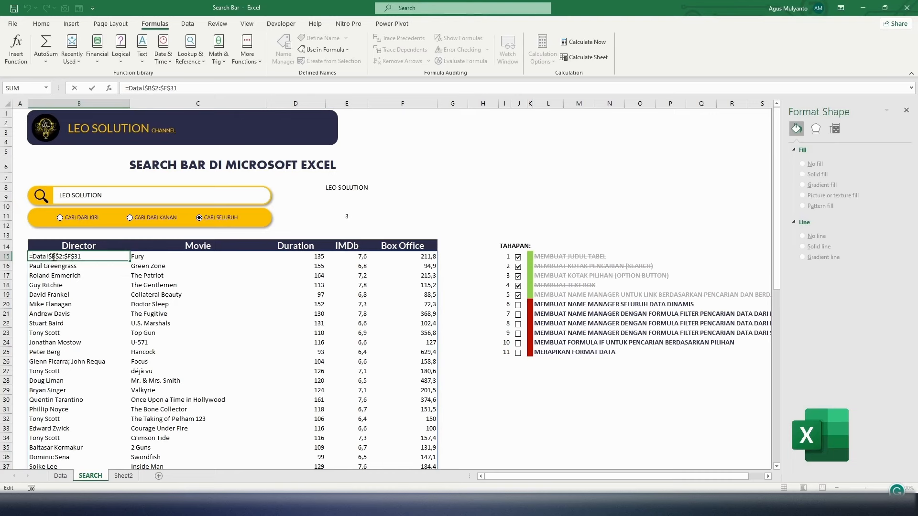
key("Home")
key("Right")
type("INDIRECT")
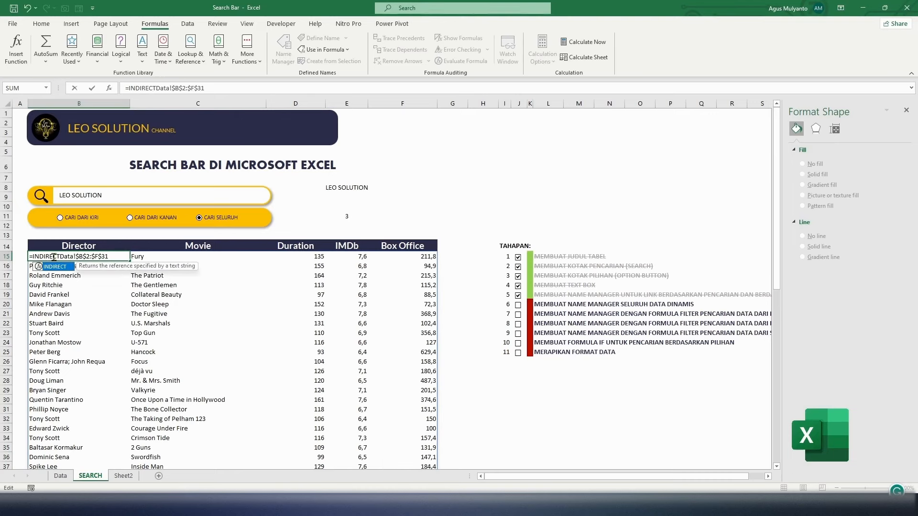
type("\"")
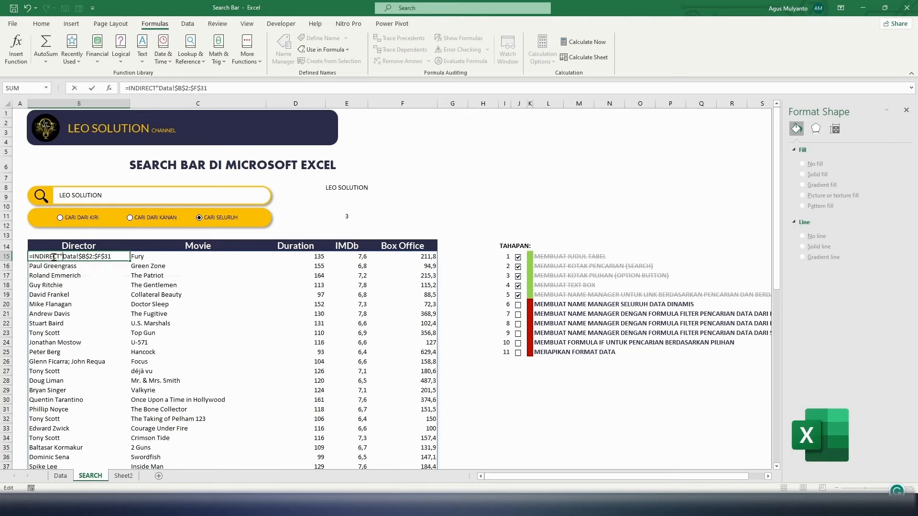
key("BackSpace")
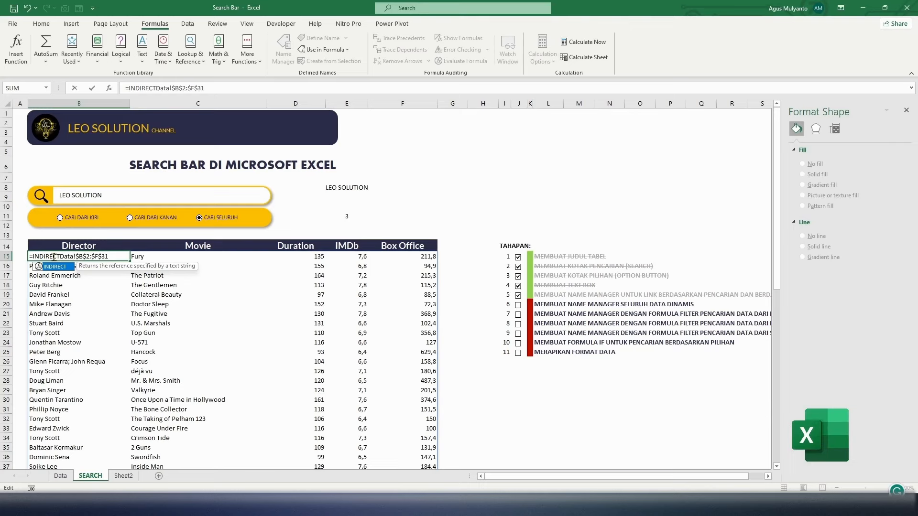
type("(\"")
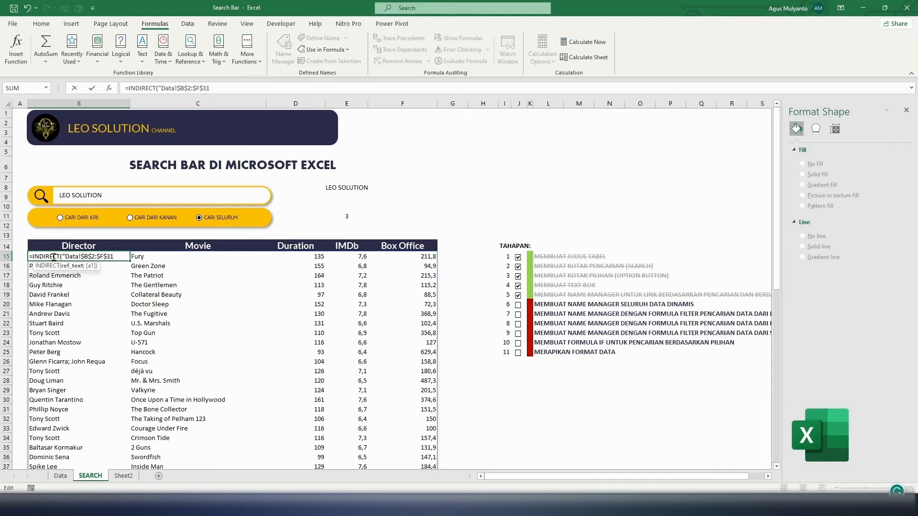
Replace the fixed last row in B15 with a count of Data column B: =INDIRECT("Data!$B$2:$F$"&COUNTA(Data!$B:$B)).
key("End")
type("\"&COUNTA")
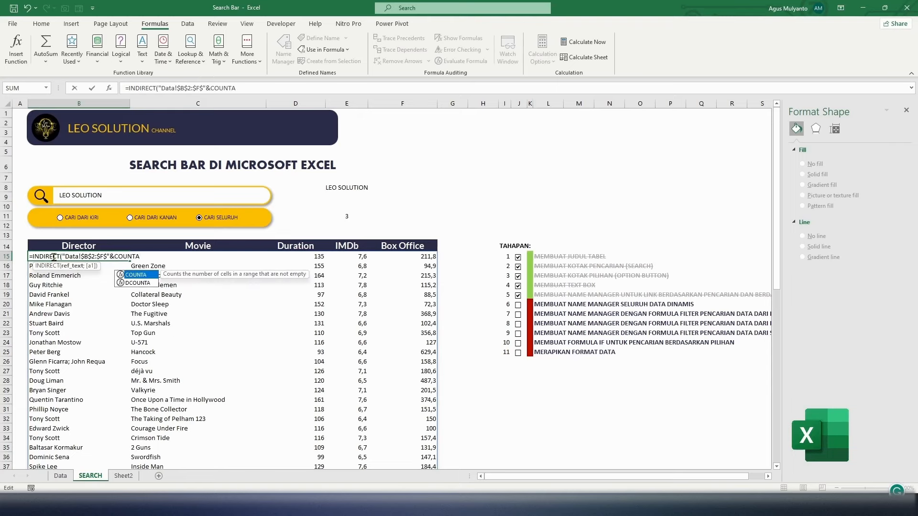
type("(")
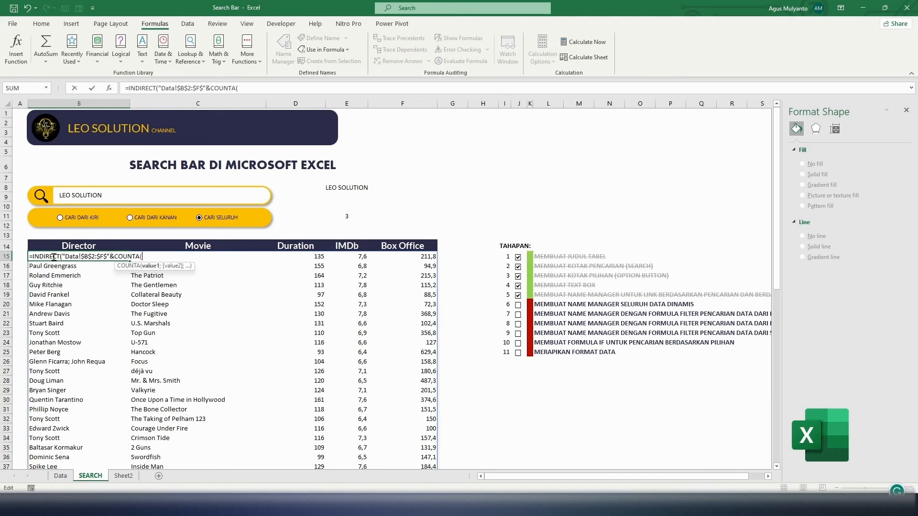
left_click(61, 479)
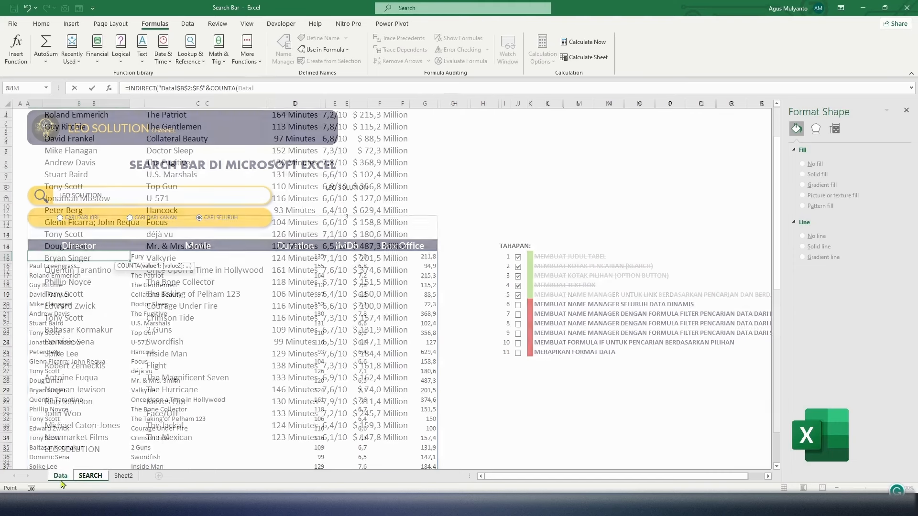
left_click(83, 102)
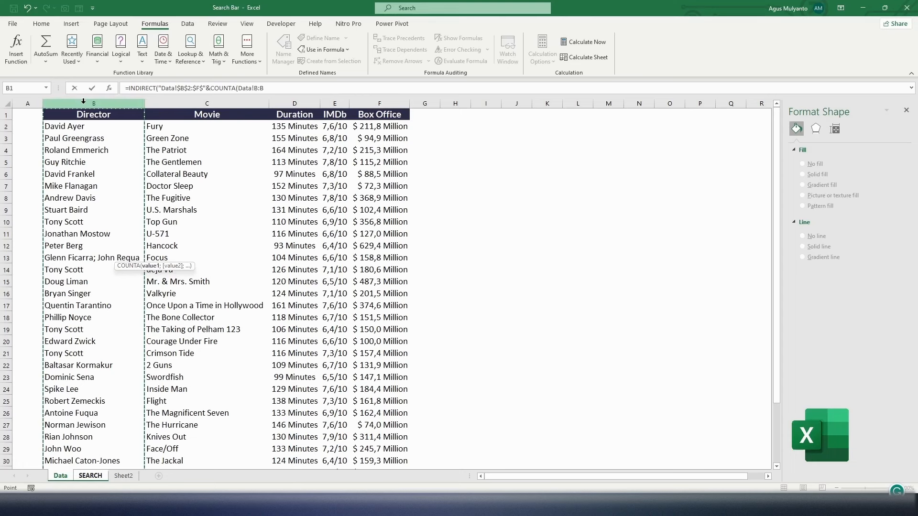
key("F4")
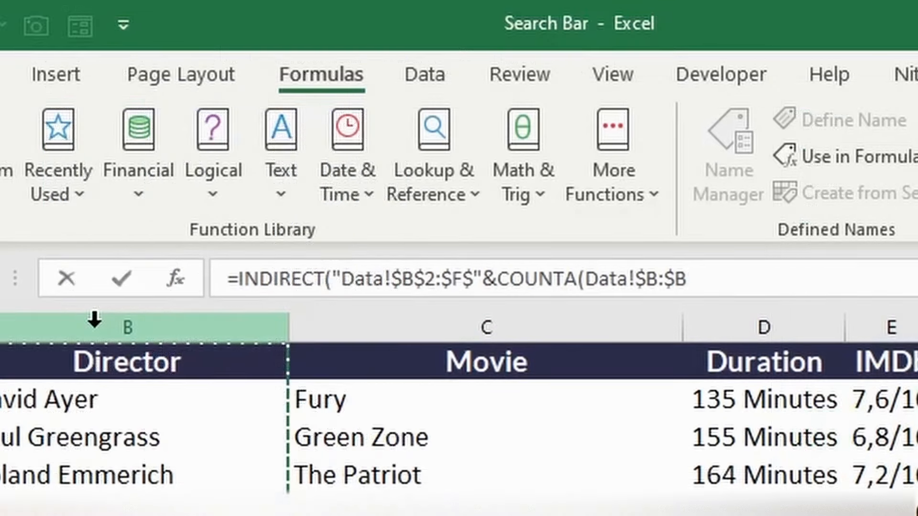
type(")")
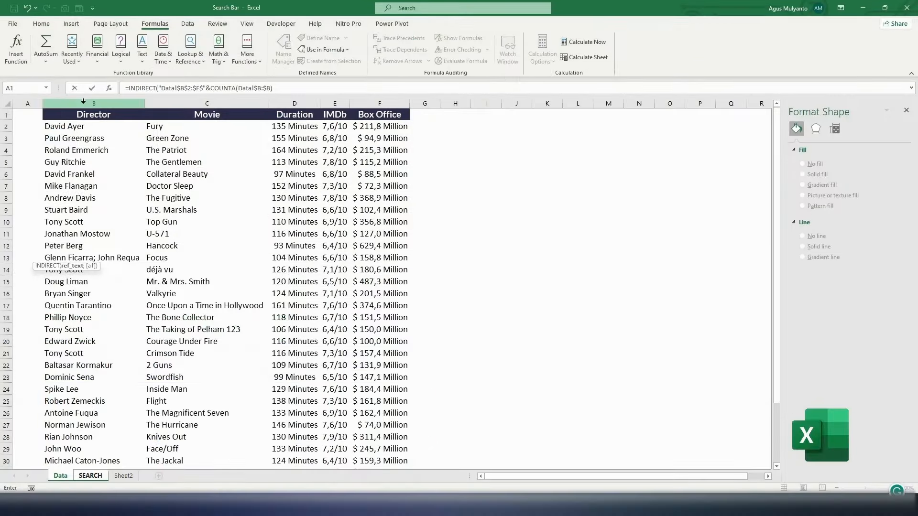
key("Return")
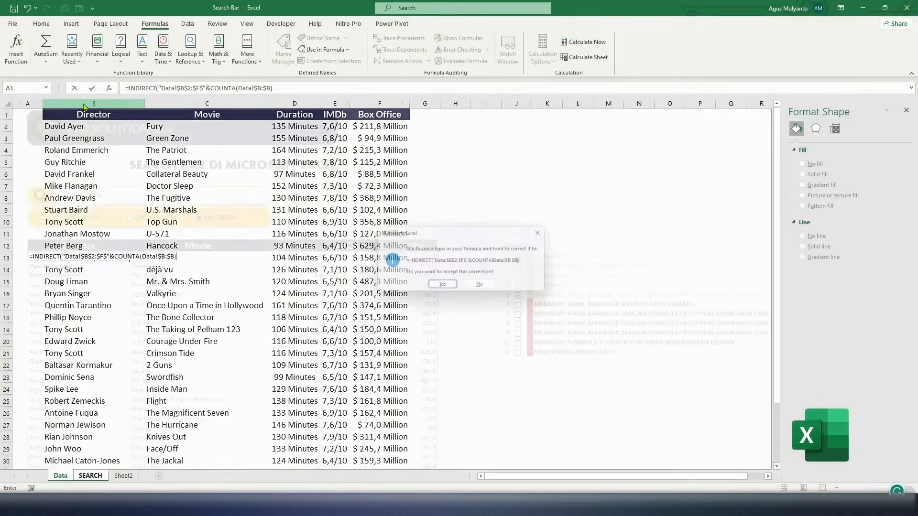
left_click(443, 287)
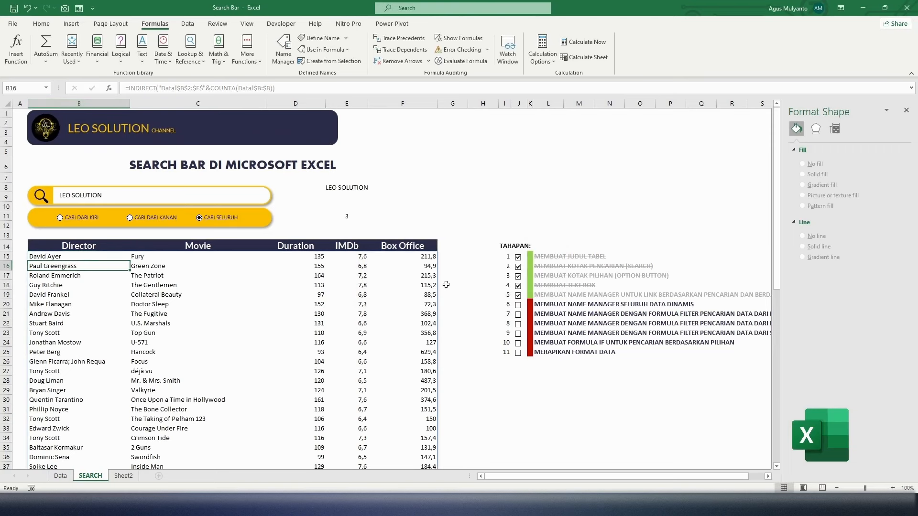
Copy the full INDIRECT formula text from cell B15 and leave the cell unchanged.
left_click(58, 258)
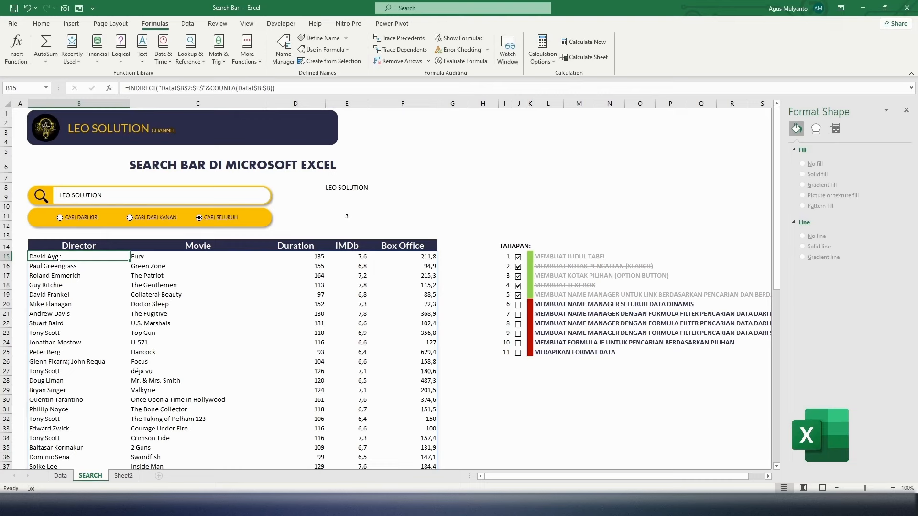
double_click(104, 257)
left_click_drag(190, 256, 5, 256)
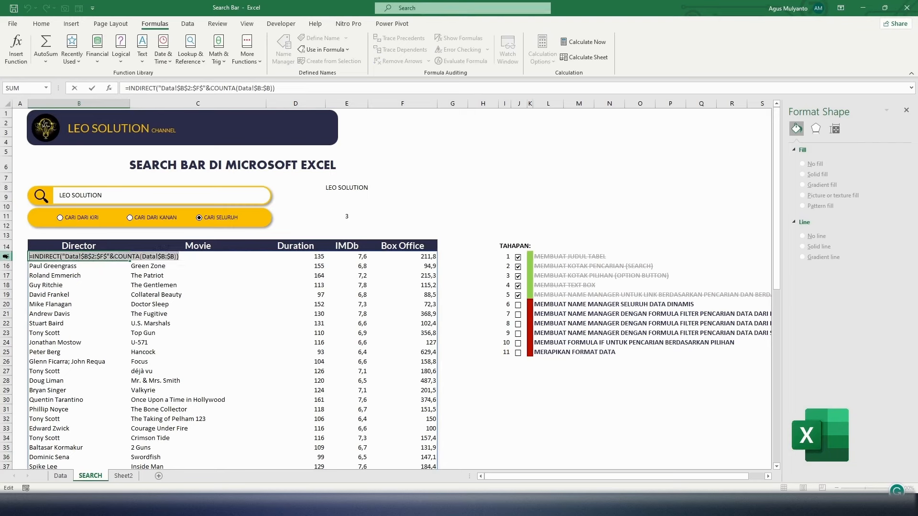
key("Escape")
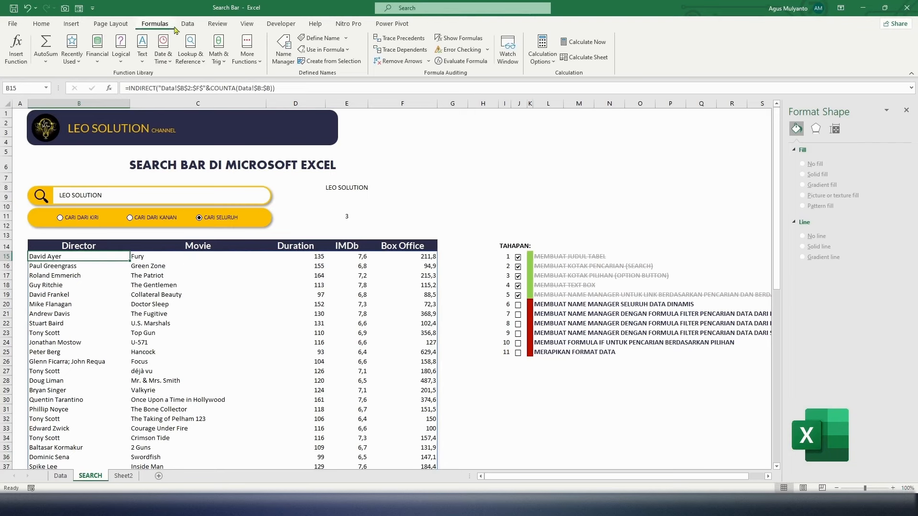
Define a workbook name SELURUH_DATA that refers to the copied INDIRECT formula.
left_click(283, 49)
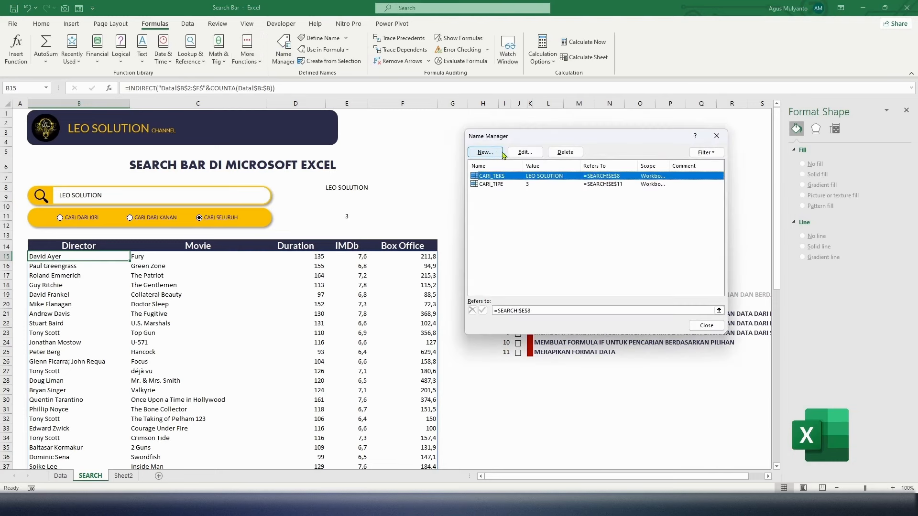
left_click(485, 153)
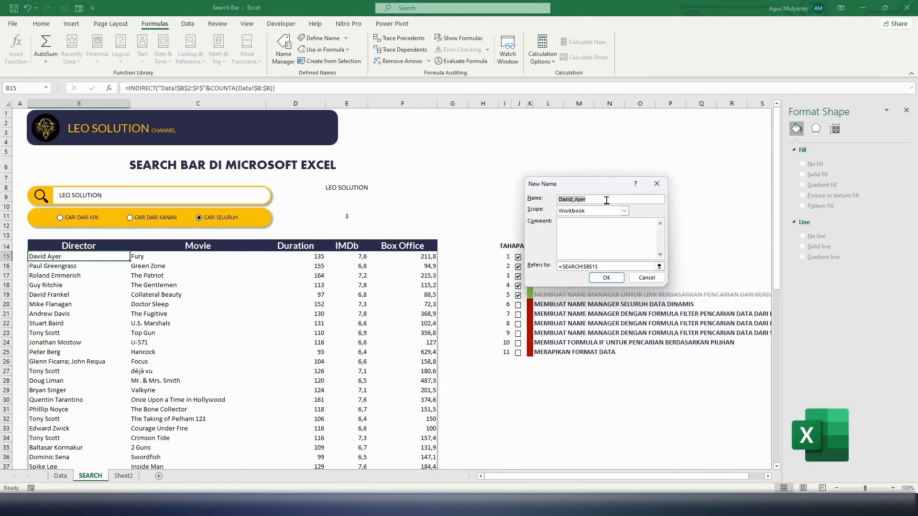
type("SELURUH_DATA")
left_click(613, 266)
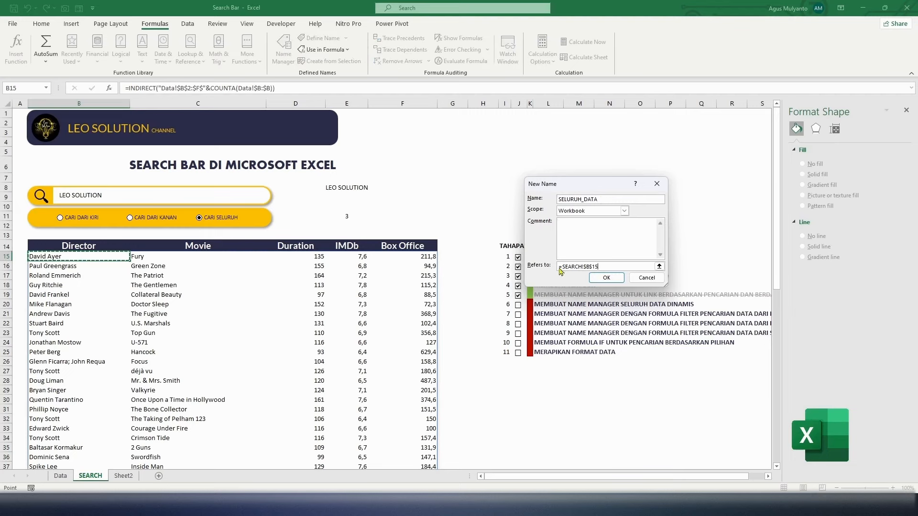
key("ctrl+a")
key("ctrl+v")
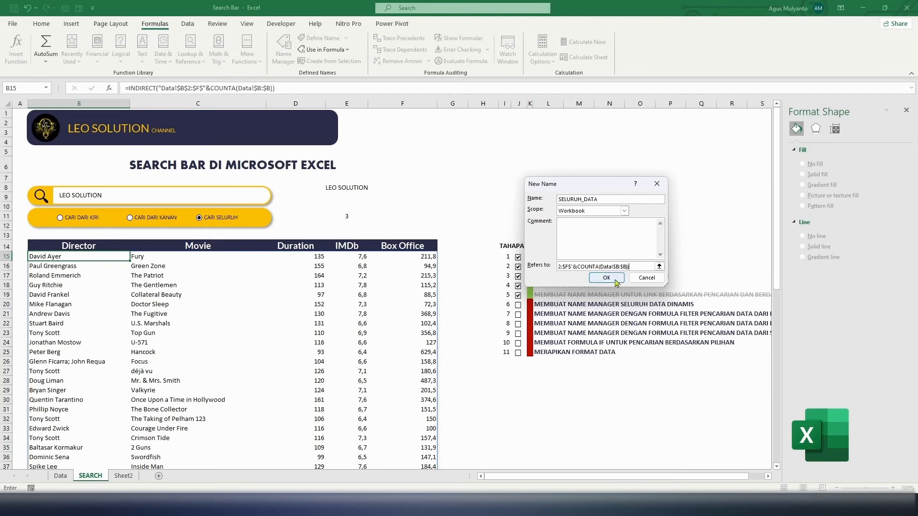
left_click(606, 279)
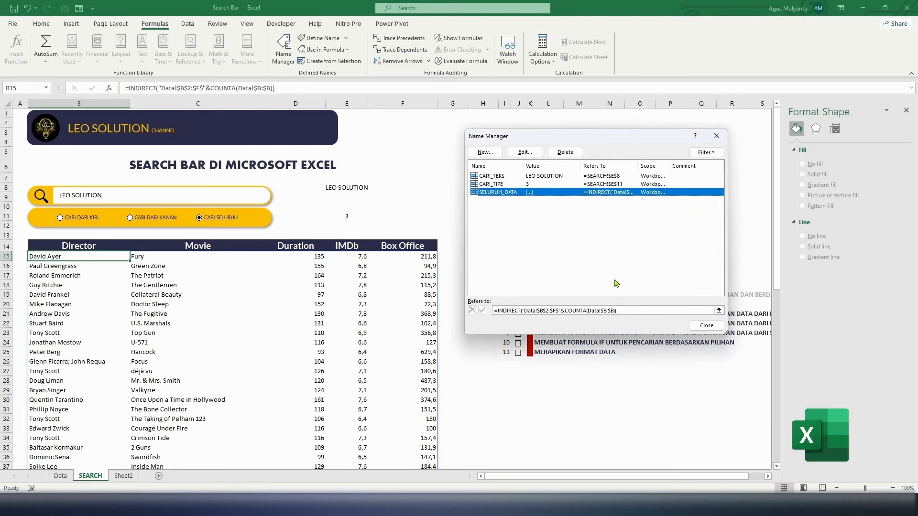
Start another workbook name called NAMA with the copied INDIRECT formula as its reference.
left_click(565, 257)
left_click(492, 156)
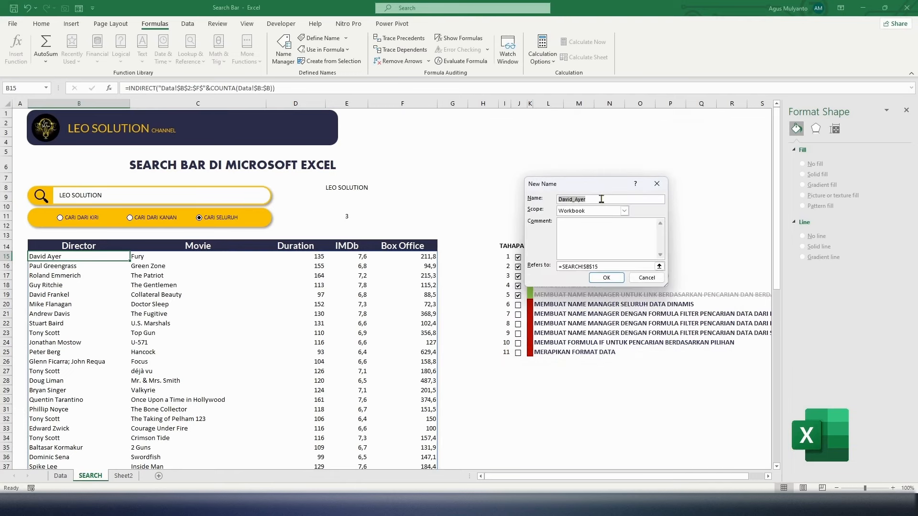
type("NAMA")
key("Tab")
left_click_drag(619, 267, 551, 265)
key("ctrl+v")
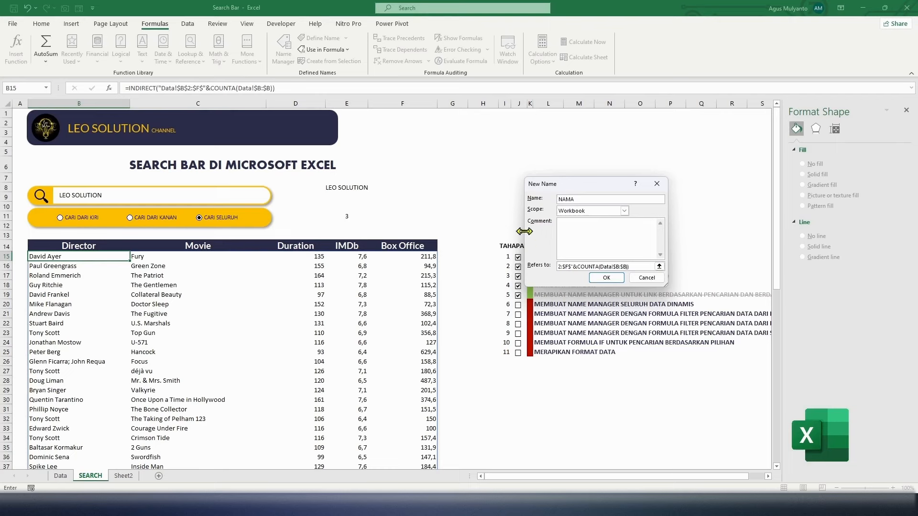
Limit NAMA's reference to column B with =INDIRECT("Data!$B$2:$B$"&COUNTA(Data!$B:$B)), save the name and close the Name Manager.
left_click_drag(524, 231, 338, 253)
left_click_drag(466, 289, 465, 326)
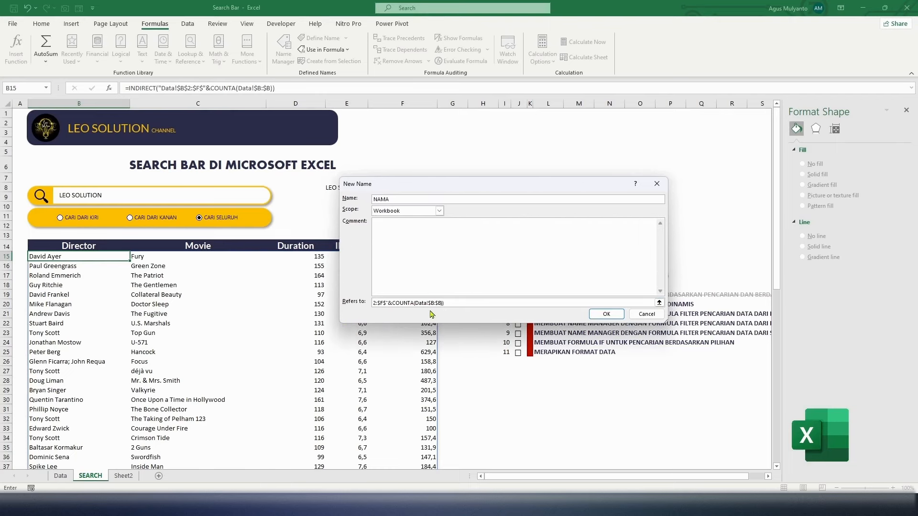
left_click(659, 303)
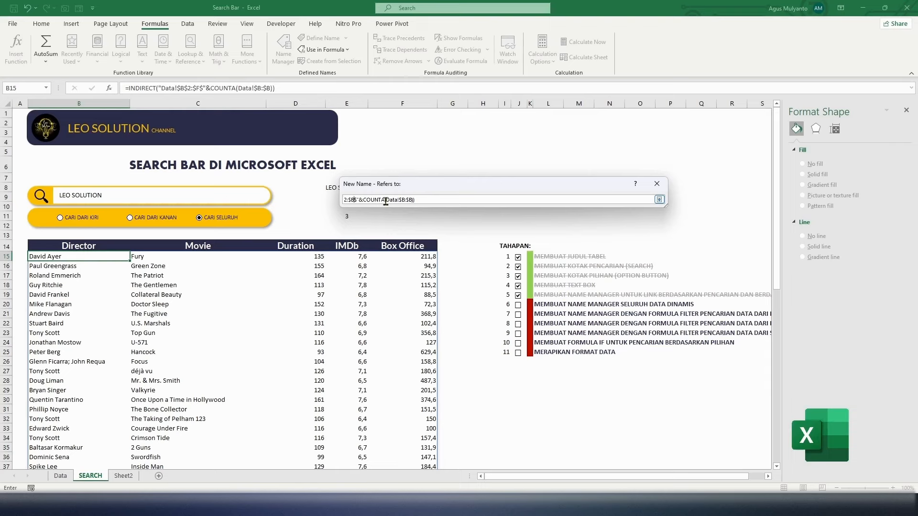
left_click(659, 199)
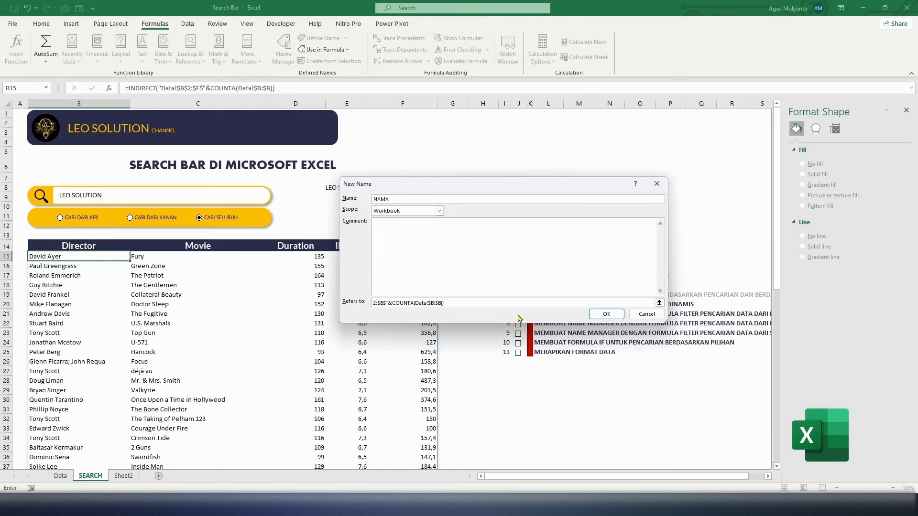
left_click(599, 315)
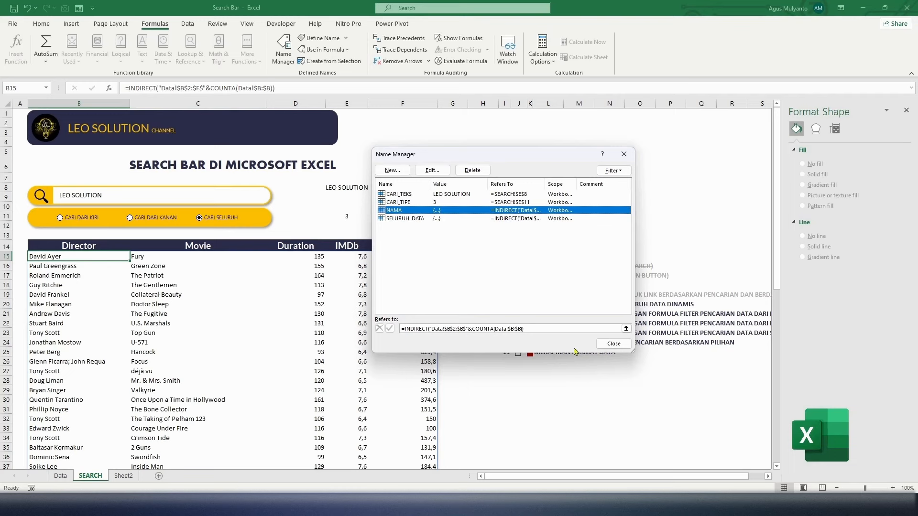
left_click(613, 343)
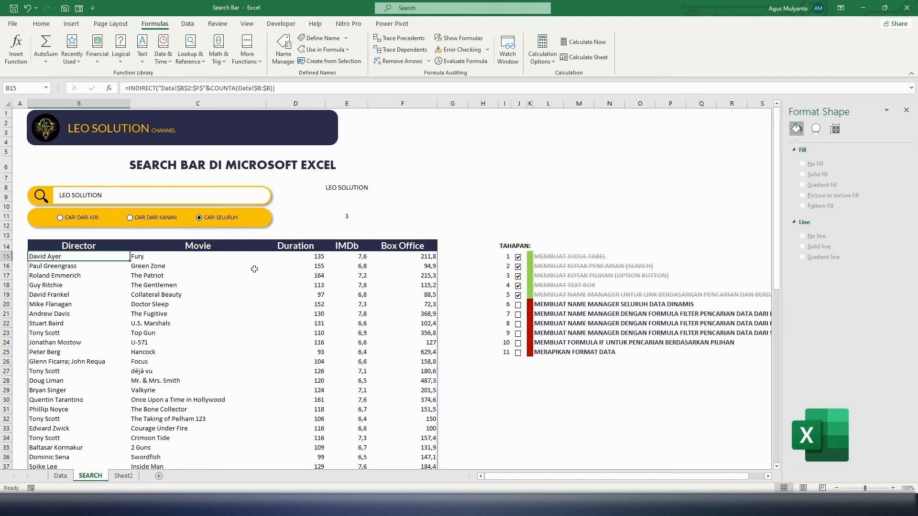
Replace the formula in B15 with =SELURUH_DATA.
key("Delete")
type("=SE")
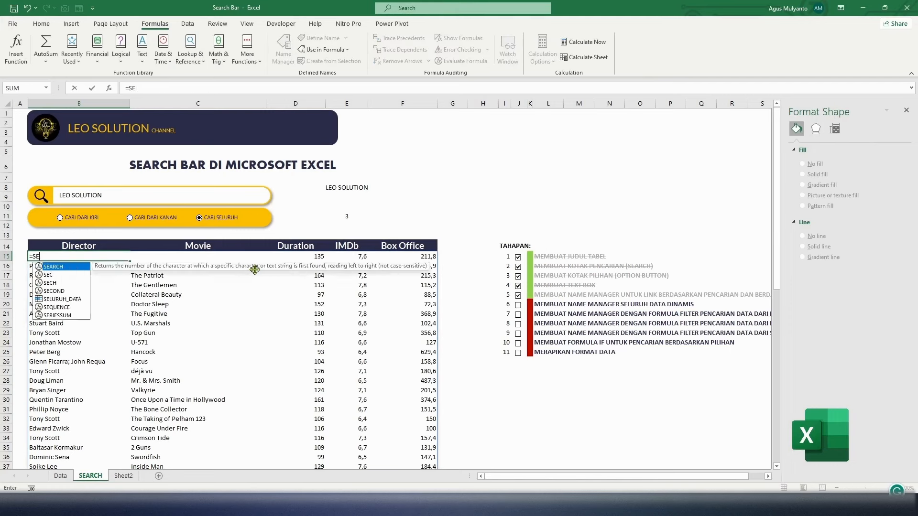
type("LURUH")
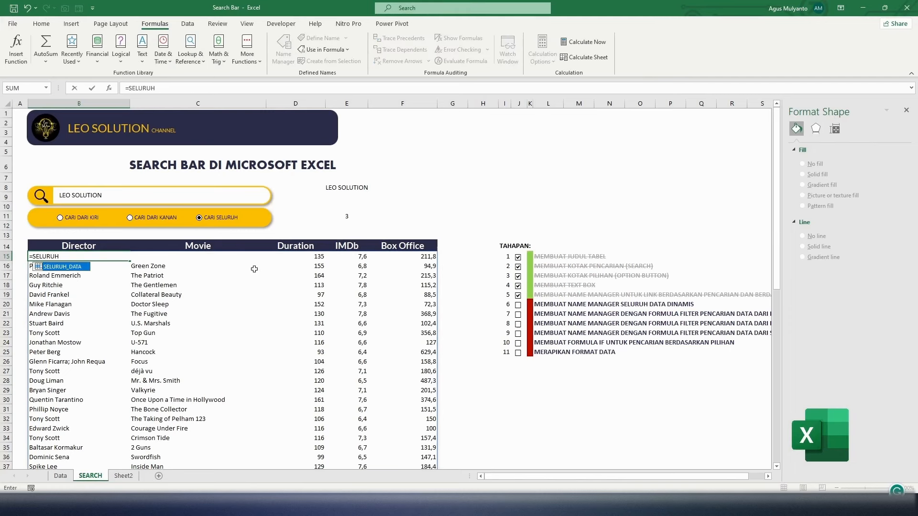
double_click(67, 267)
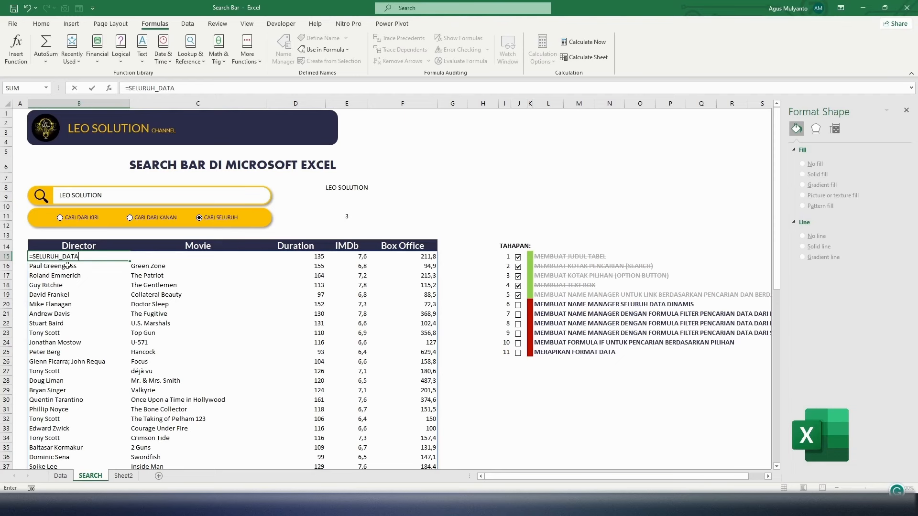
key("Return")
Compare the last row of results with the LEO SOLUTION entry in B32 of the Data sheet, and return to B15 on SEARCH.
scroll(67, 267, "down", 4)
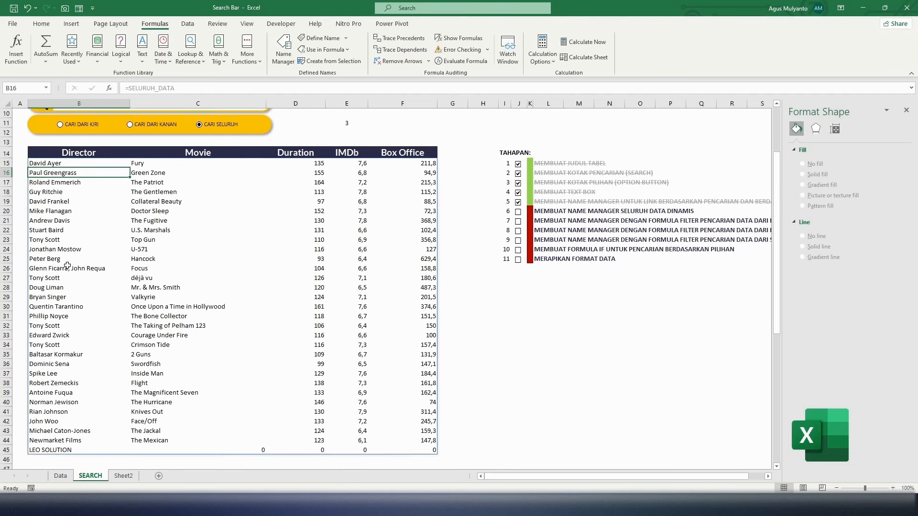
scroll(68, 267, "up", 2)
left_click(61, 476)
scroll(95, 440, "down", 4)
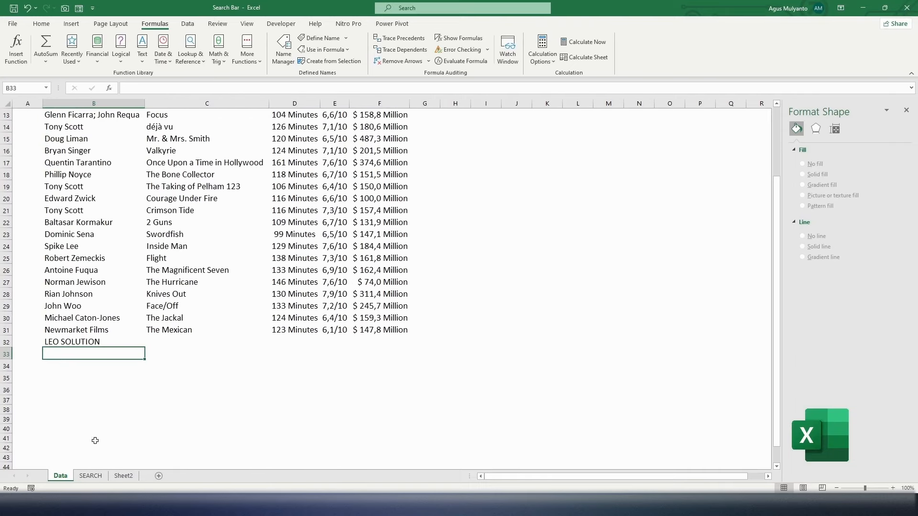
left_click(76, 343)
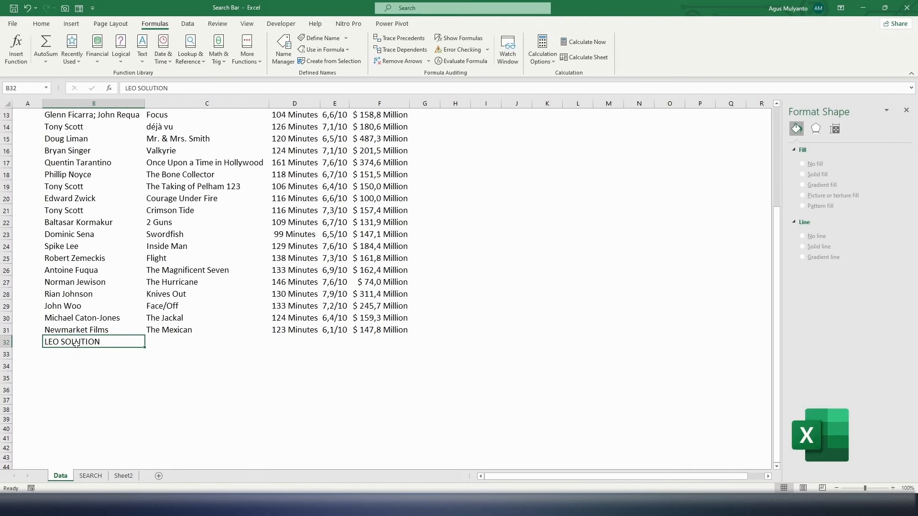
left_click(90, 476)
left_click(63, 257)
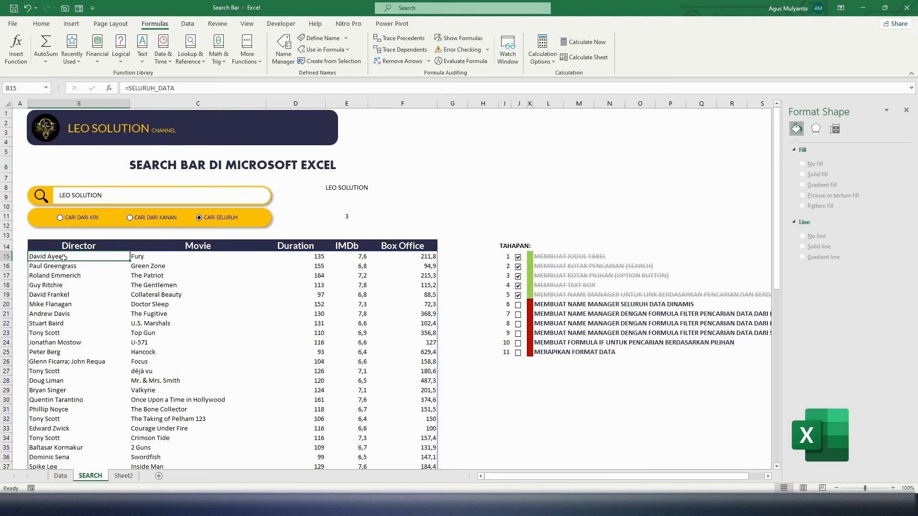
Replace the formula in B15 with =NAMA and check the list of directors it returns.
type("=NAMA")
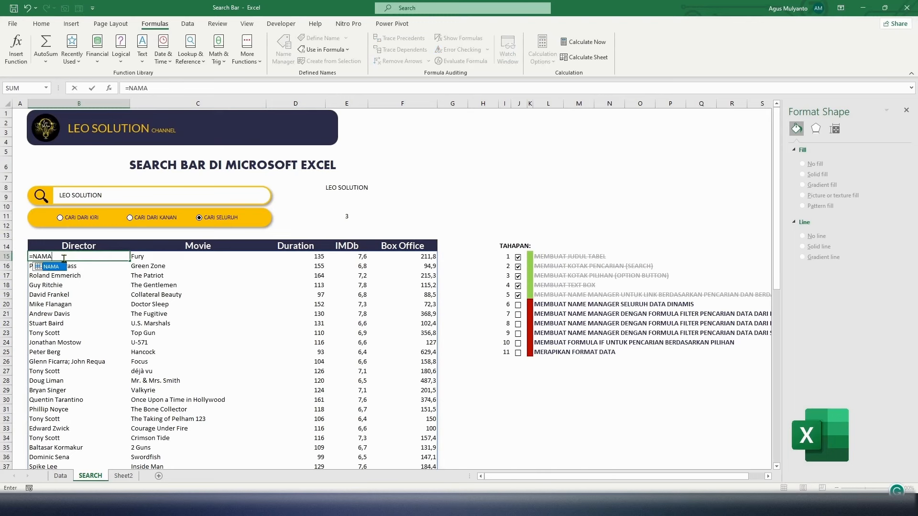
double_click(50, 266)
key("Return")
scroll(95, 335, "down", 4)
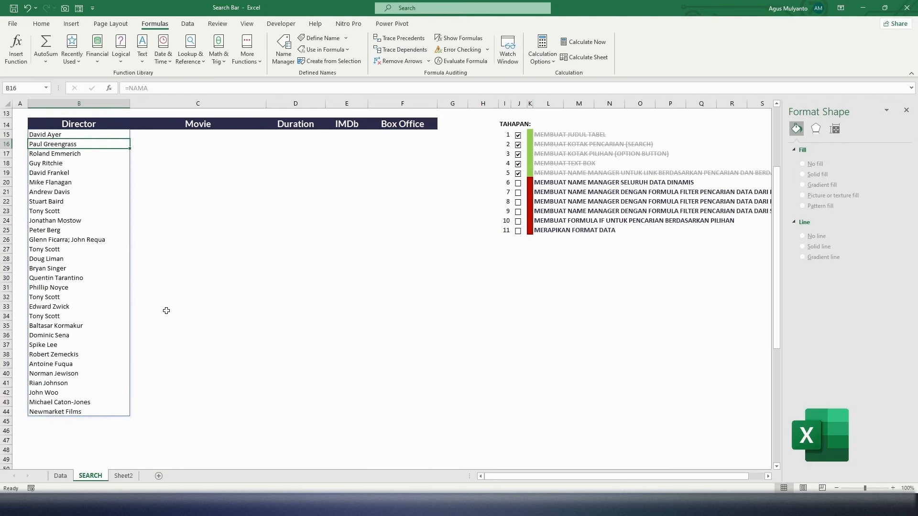
scroll(165, 311, "up", 3)
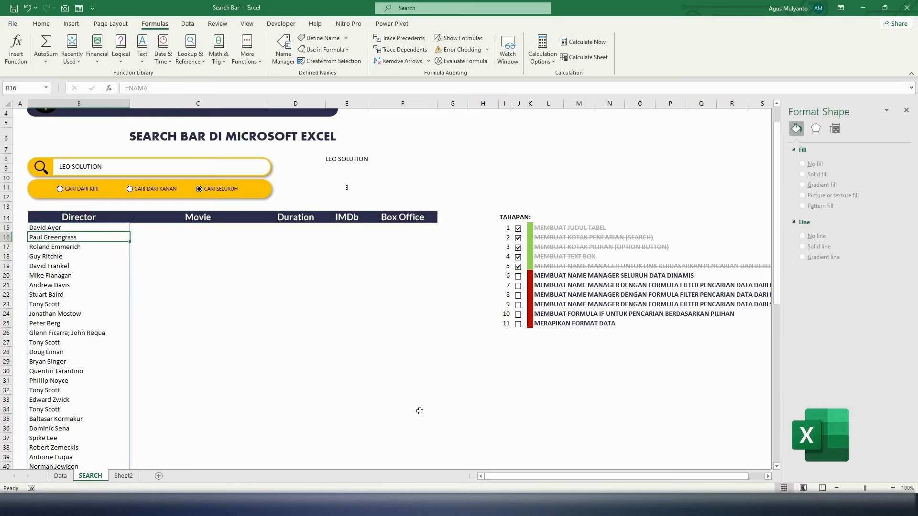
Tick off stage 6, MEMBUAT NAME MANAGER SELURUH DATA DINAMIS, in the TAHAPAN checklist.
left_click(518, 277)
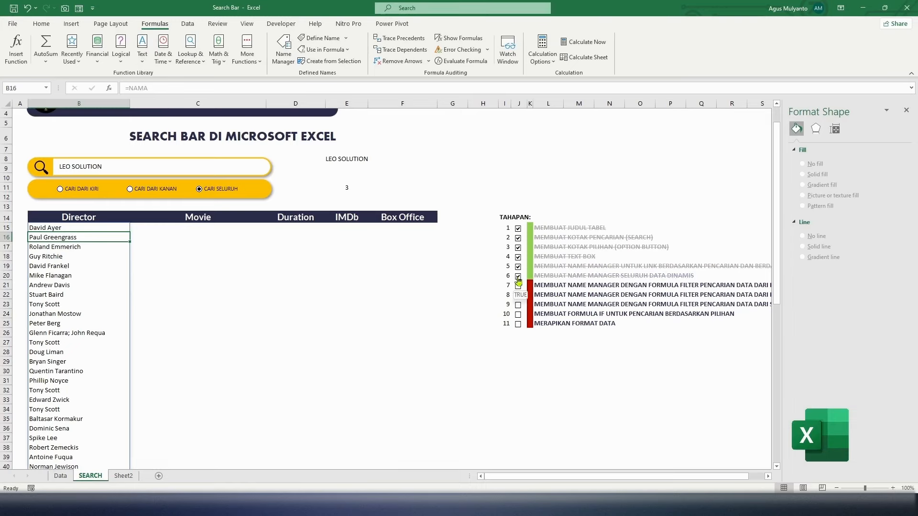
left_click(472, 382)
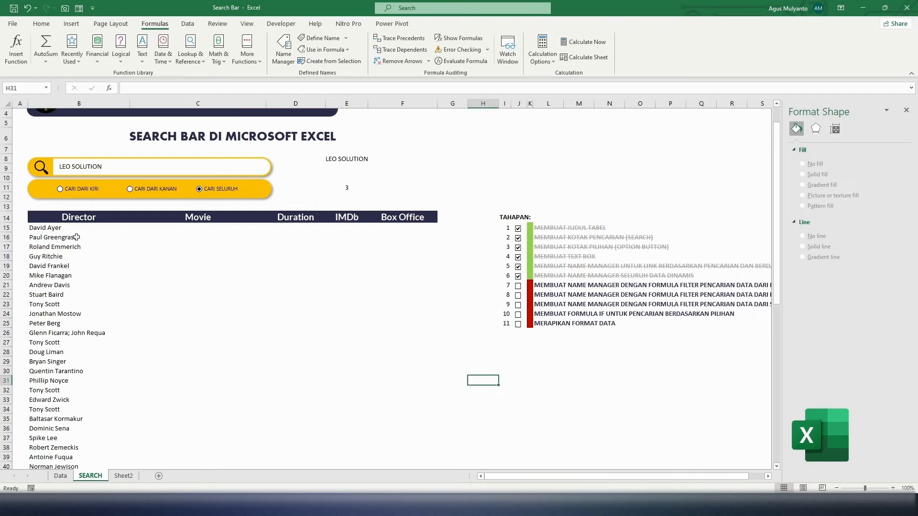
Start a new FILTER formula in B15 with SELURUH_DATA as its array.
left_click(49, 227)
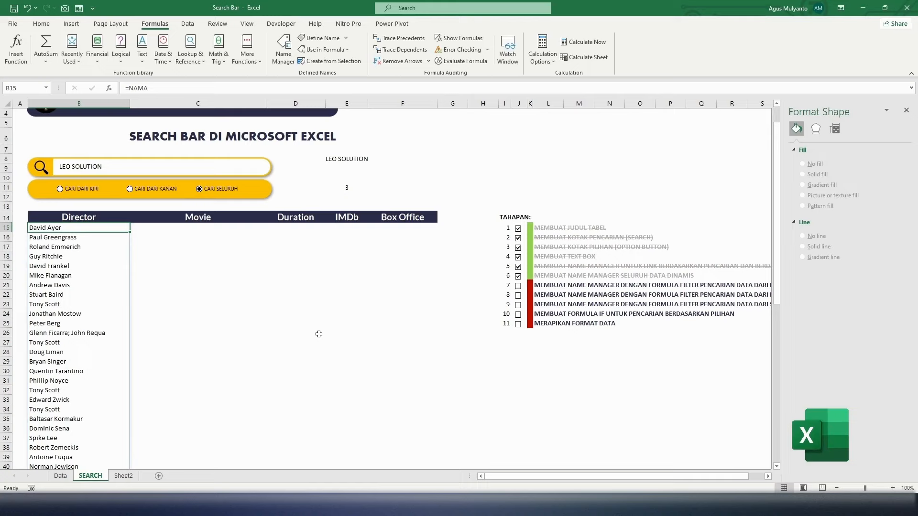
type("=")
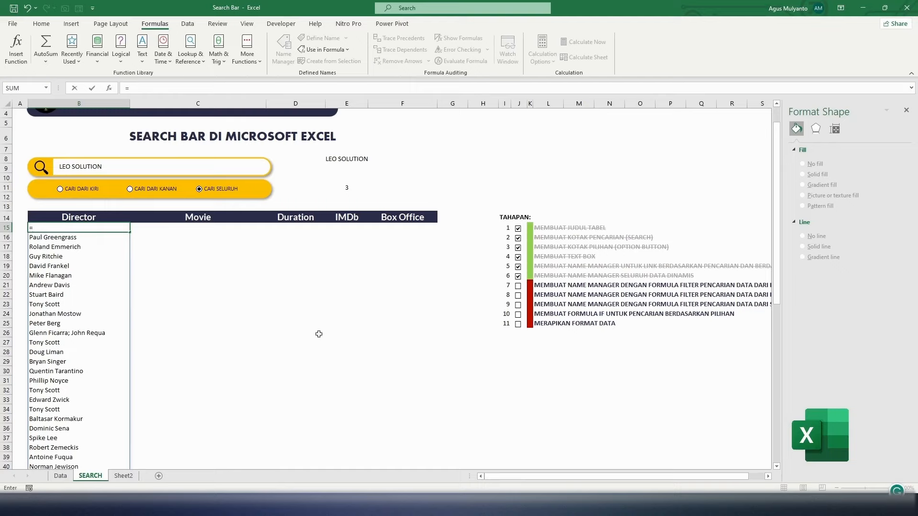
type("FIL")
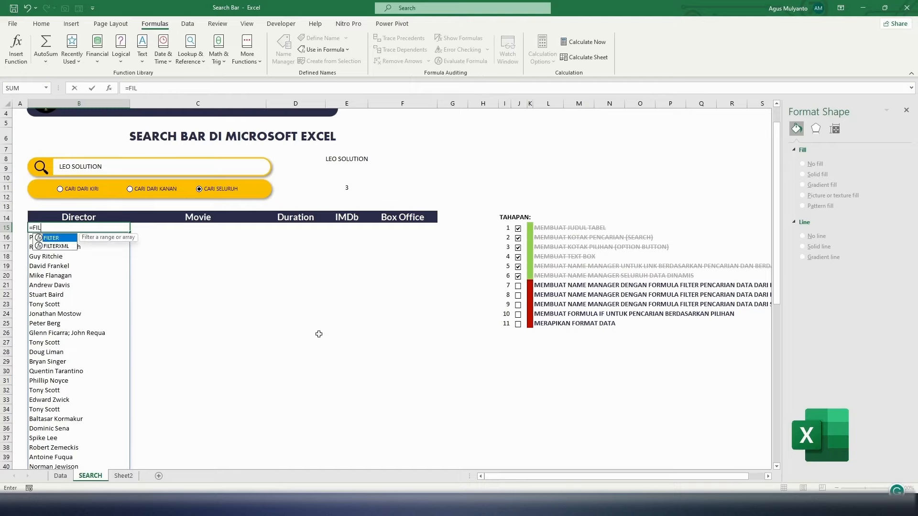
type("TER(SELURU")
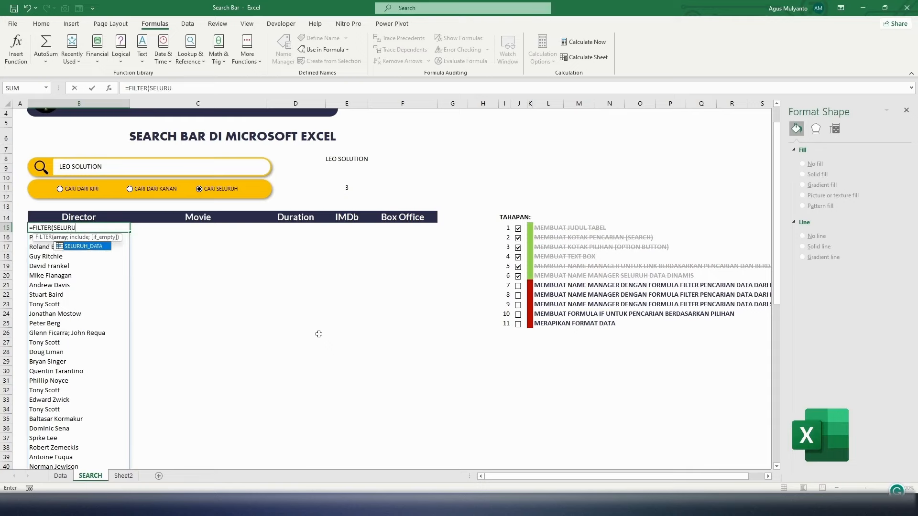
double_click(101, 248)
type(";")
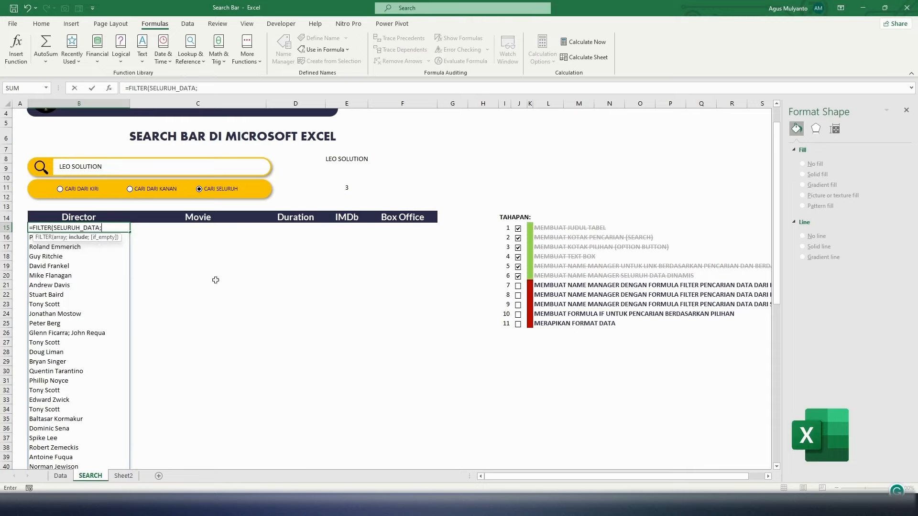
Begin the filter's include condition with LEFT(NAMA;LEN(CARI_TEKS)).
type("LEFT")
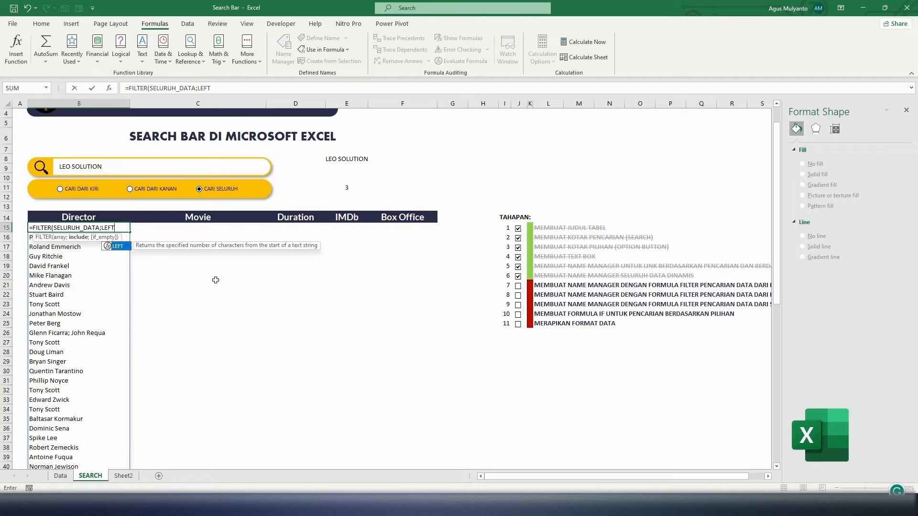
type("(NAMA")
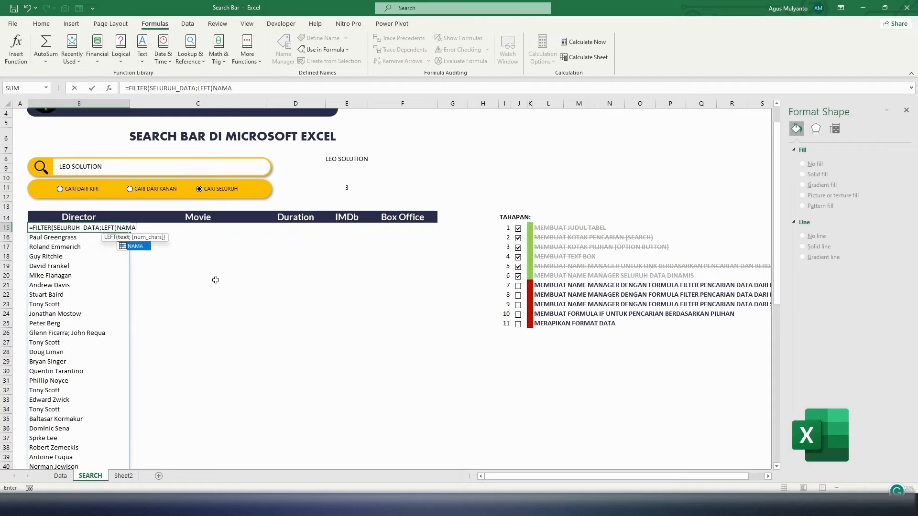
type(";")
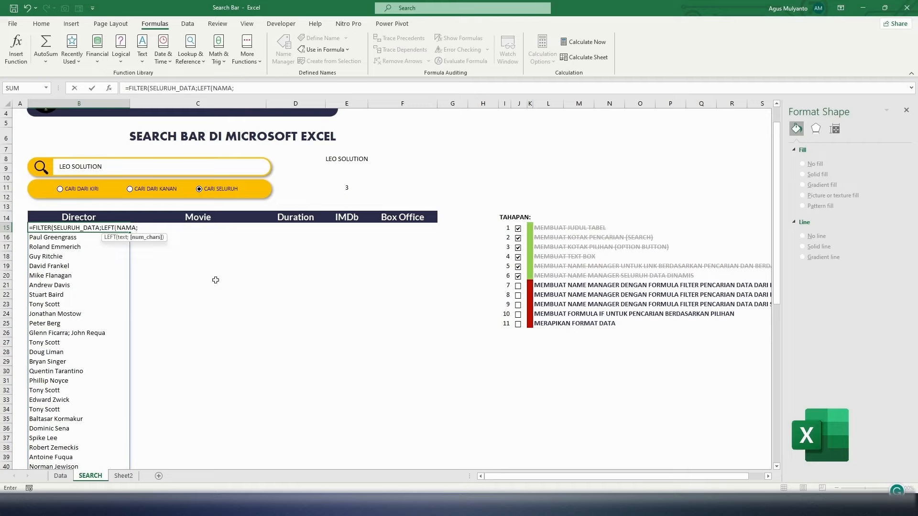
type("LEN(")
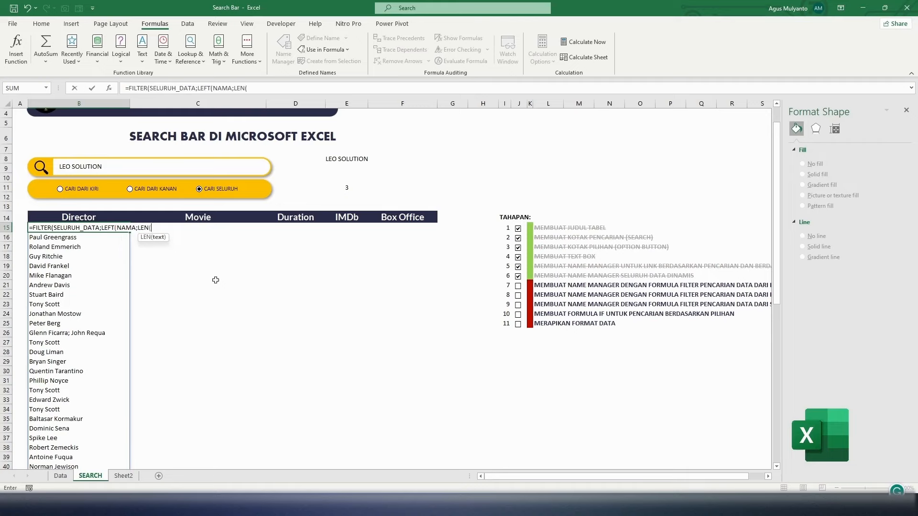
type("CARI")
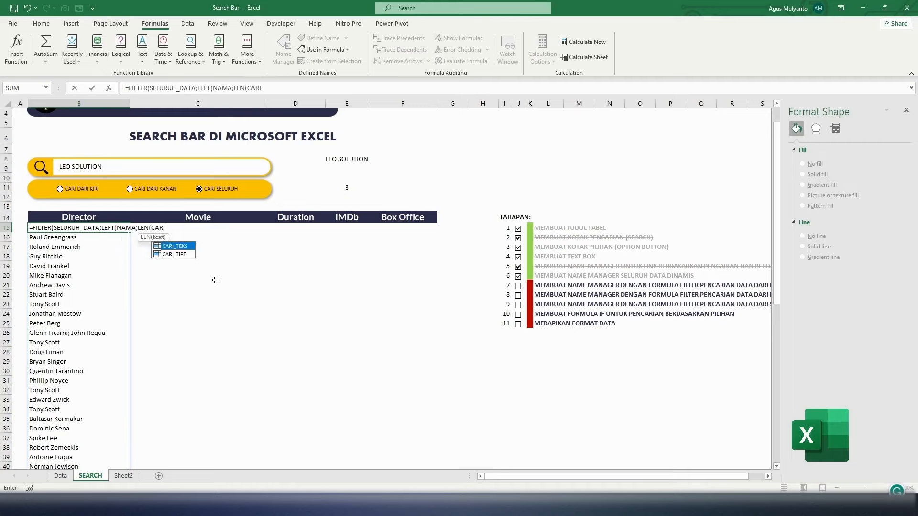
double_click(189, 245)
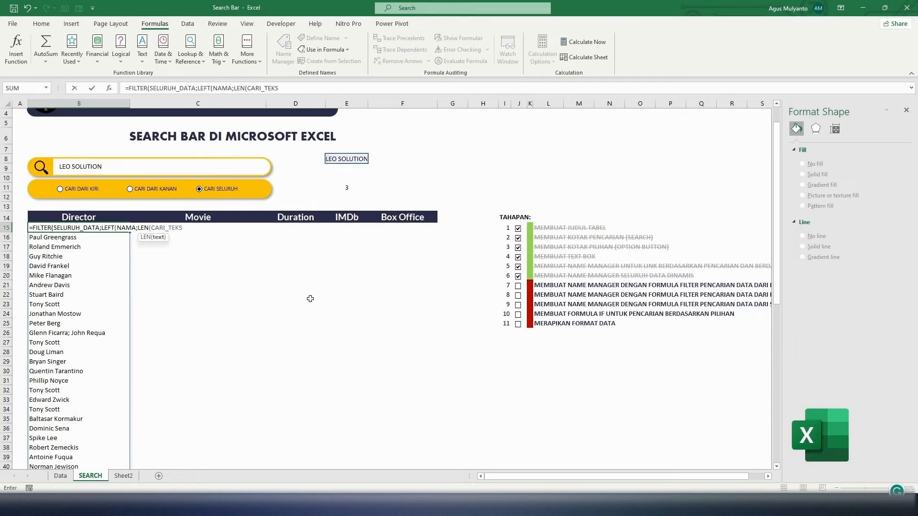
type("))")
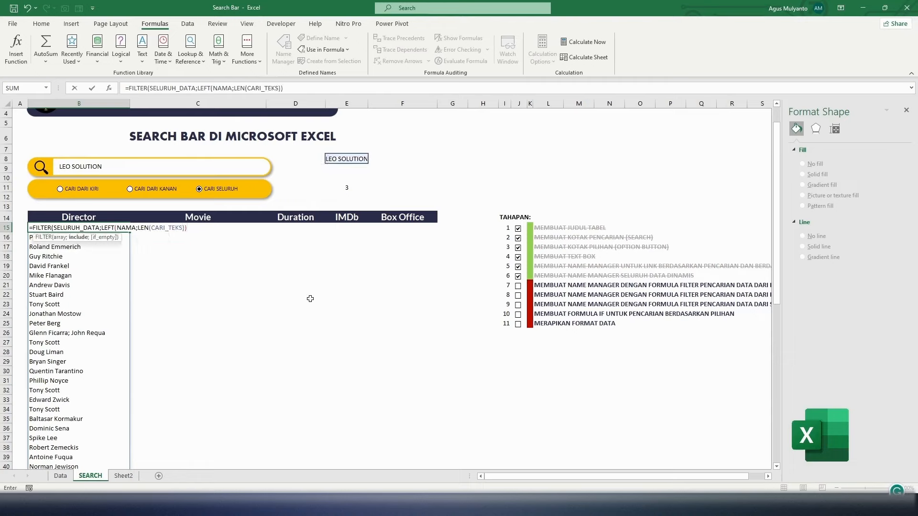
Compare the LEFT result with CARI_TEKS, return "" when nothing matches, and enter the formula in B15.
type("=")
type("CARI_")
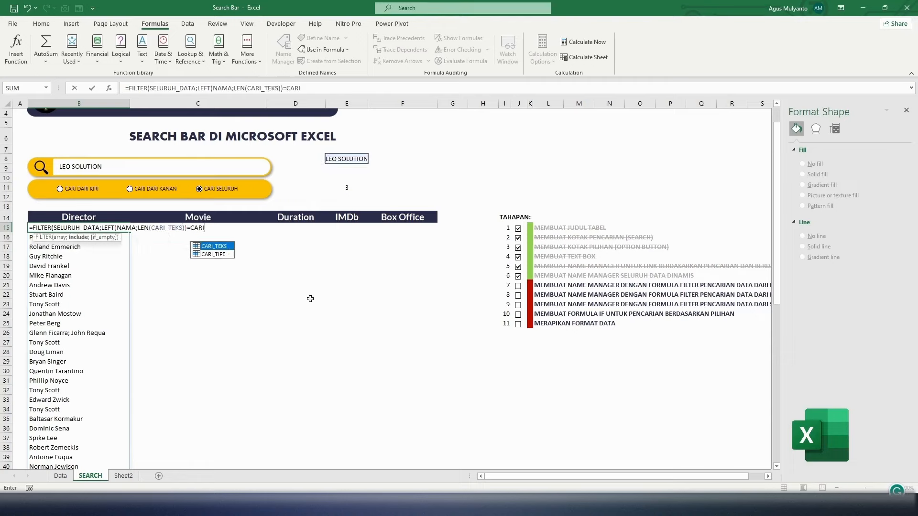
key("Tab")
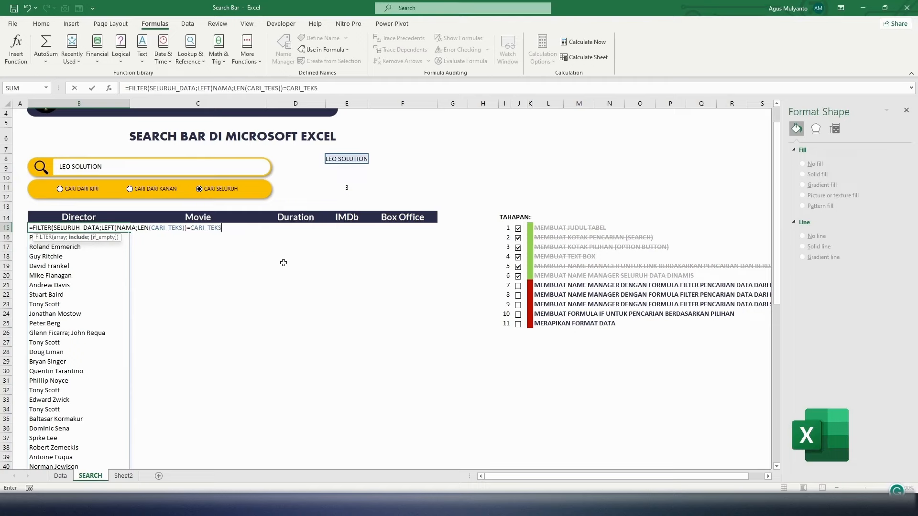
type(";\"\")")
key("Return")
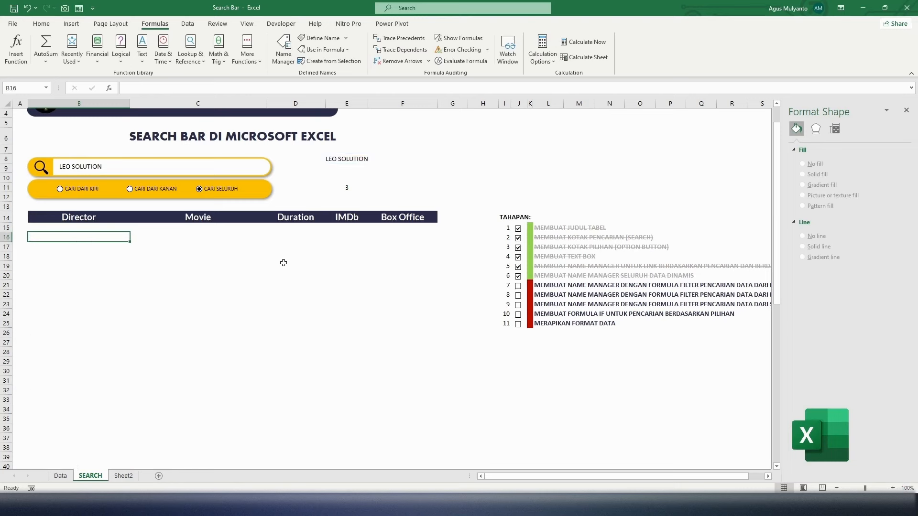
Test the filter formula in B15 by replacing the search box text with T.
scroll(145, 298, "up", 1)
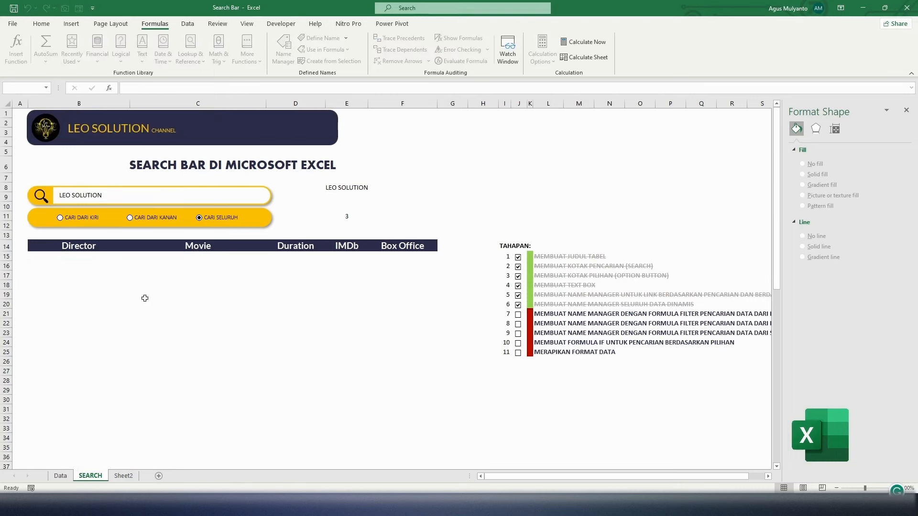
left_click(59, 257)
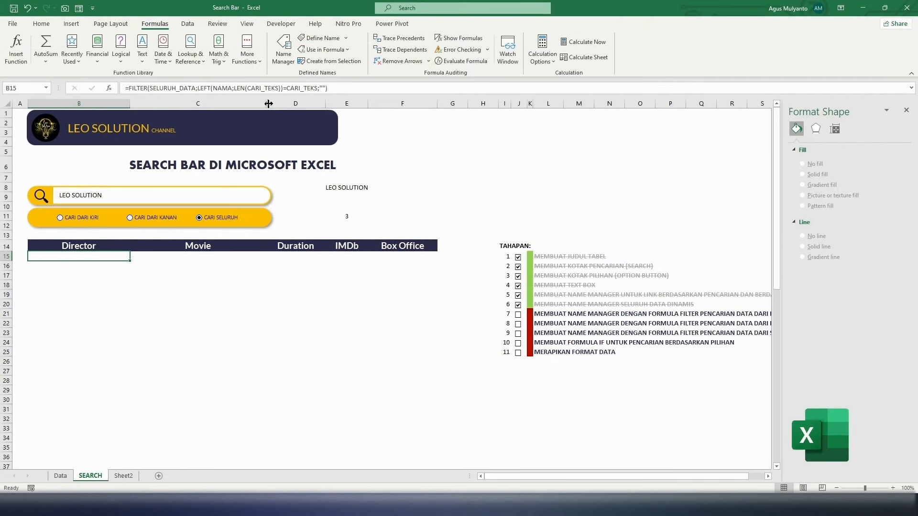
left_click(115, 194)
key("BackSpace")
key("BackSpace")
key("BackSpace")
key("BackSpace")
key("BackSpace")
key("BackSpace")
key("BackSpace")
key("BackSpace")
key("BackSpace")
key("BackSpace")
key("BackSpace")
key("BackSpace")
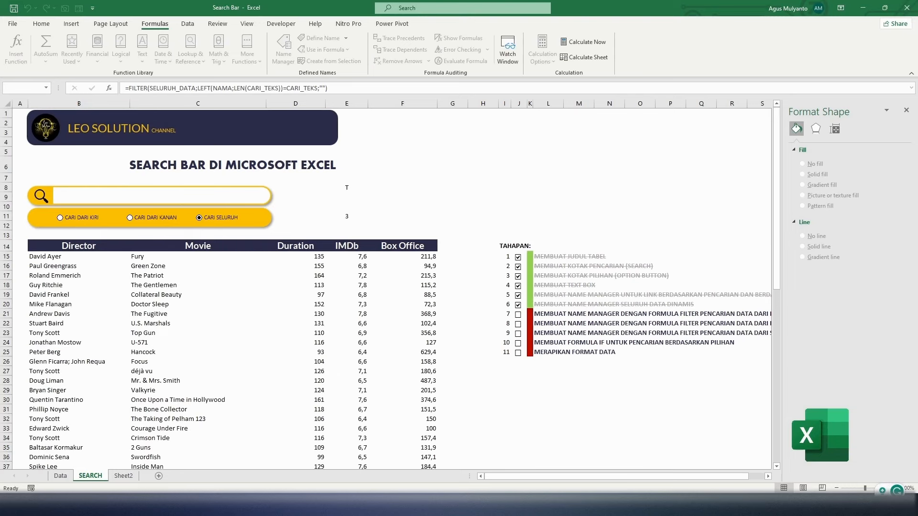
type("T")
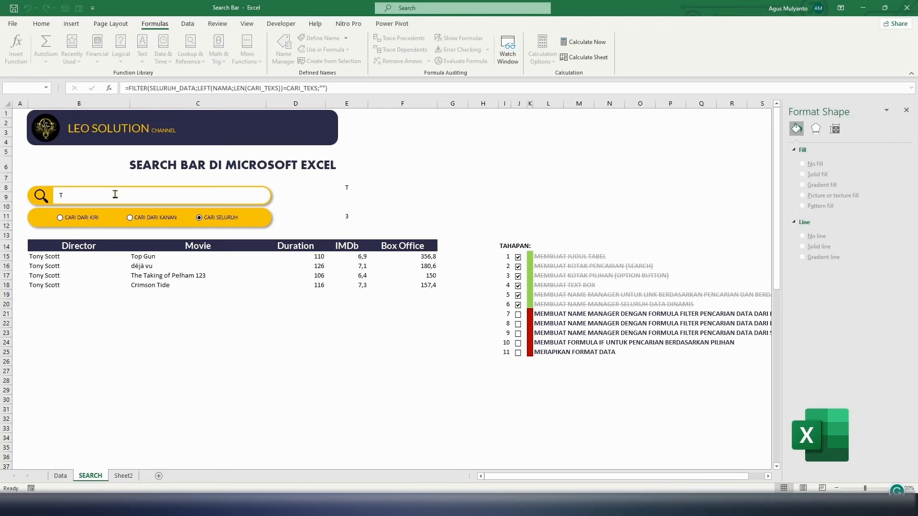
Copy the complete FILTER formula text from B15 and leave the cell as it is.
left_click(40, 257)
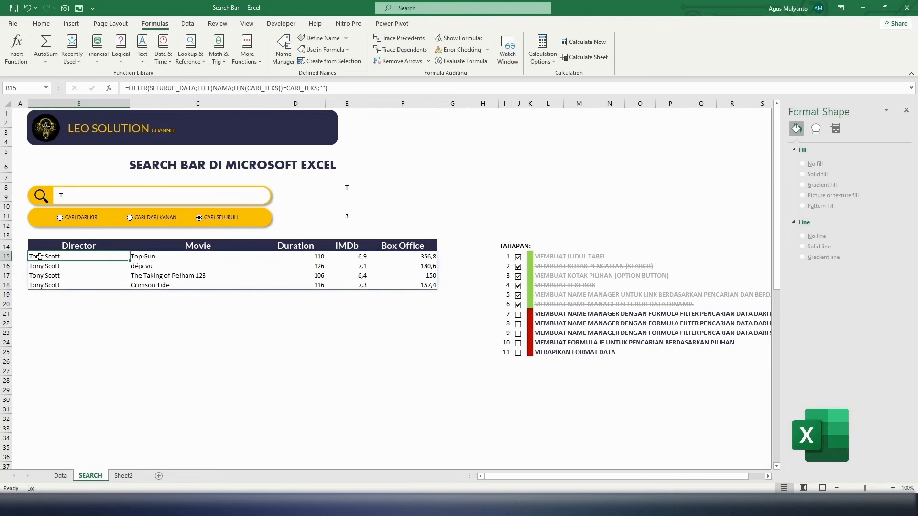
double_click(40, 257)
left_click_drag(234, 257, 6, 257)
key("ctrl+c")
key("Escape")
Define a workbook name CARI_DARI_KIRI that refers to the copied formula =FILTER(SELURUH_DATA;LEFT(NAMA;LEN(CARI_TEKS))=CARI_TEKS;"").
left_click(283, 48)
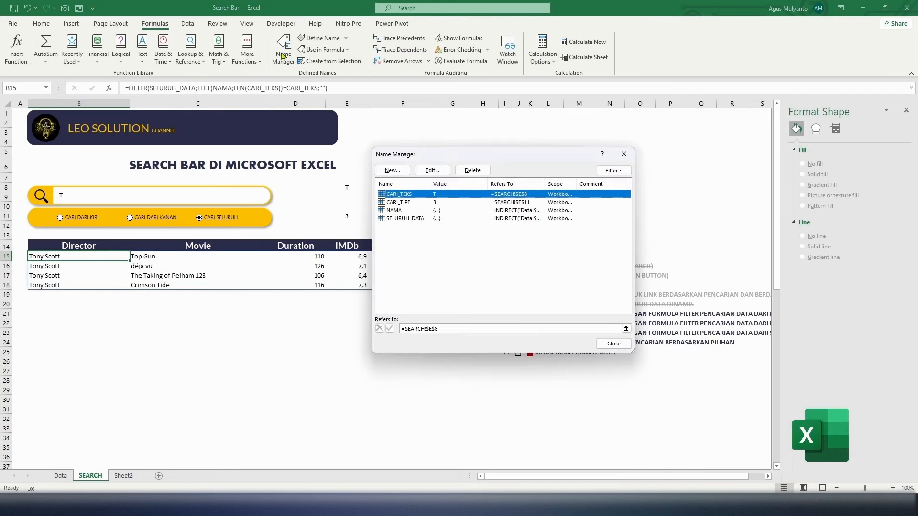
left_click(393, 171)
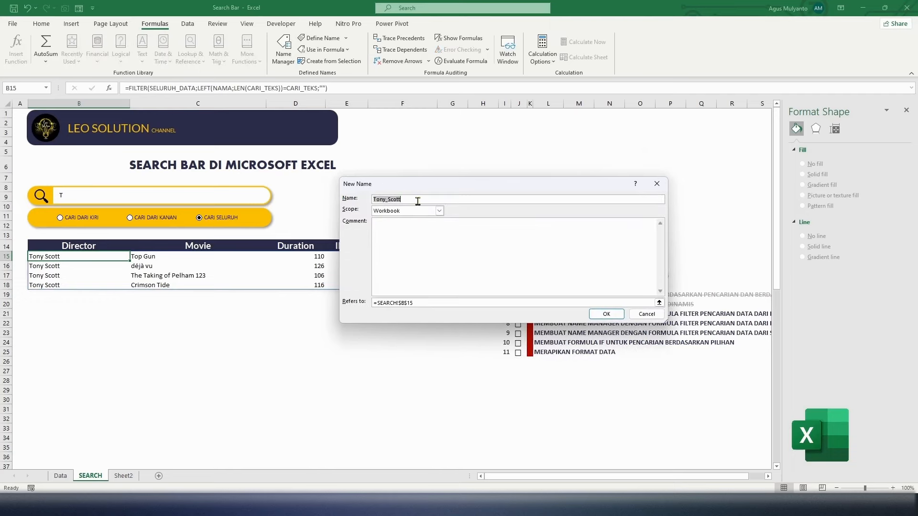
type("CARI_DARI_KIR")
key("Tab")
key("Tab")
key("Tab")
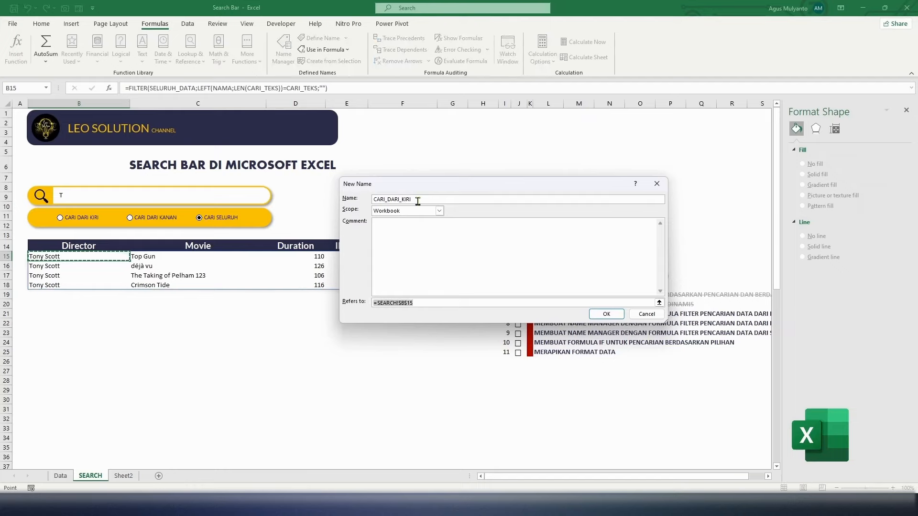
key("ctrl+v")
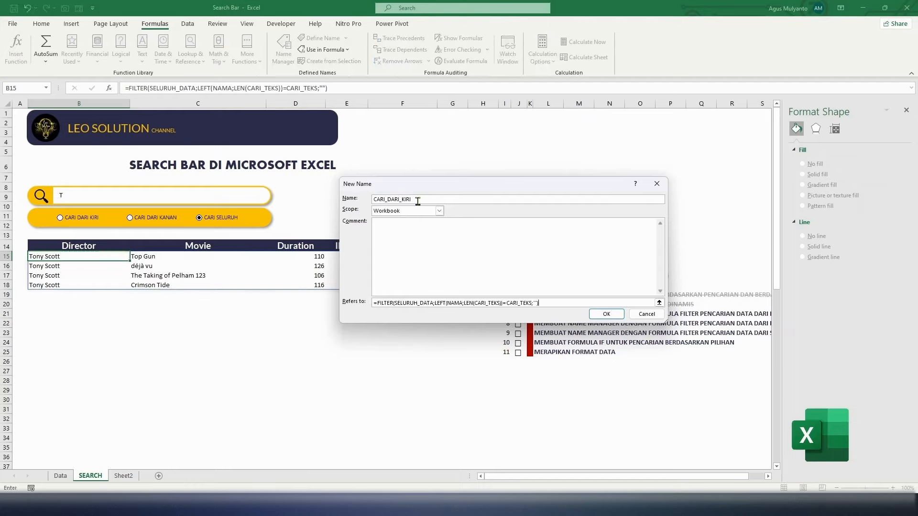
left_click(606, 314)
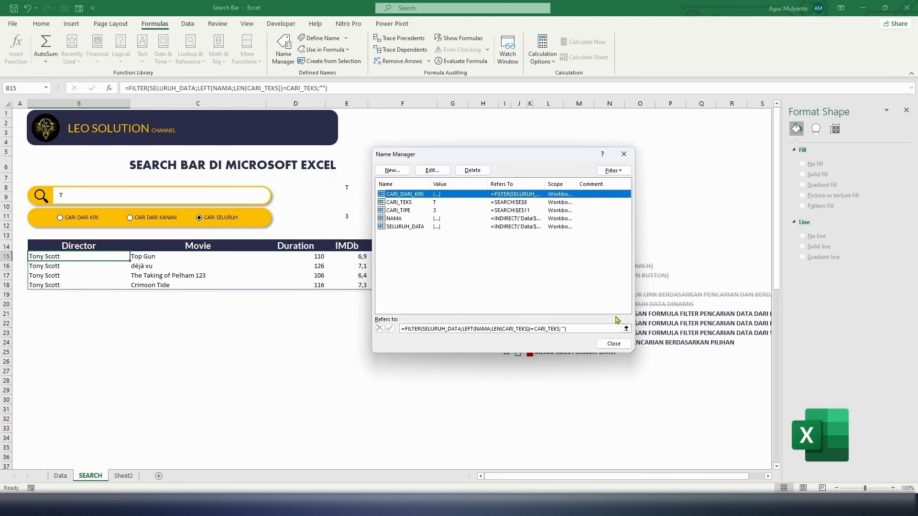
Start another workbook name called CARI_DARI_KANAN with the copied FILTER formula as its reference.
left_click(392, 170)
type("CARI")
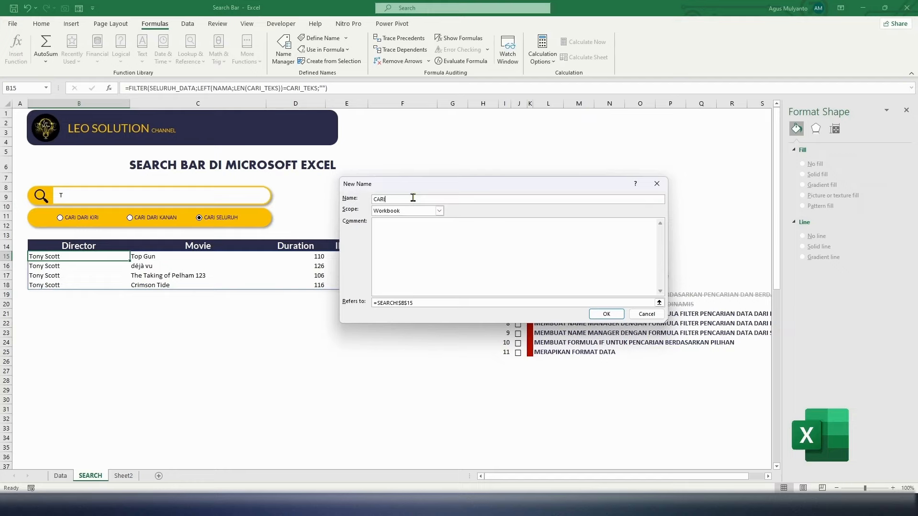
type("_DARI_KANAN")
key("Tab")
key("Tab")
key("Tab")
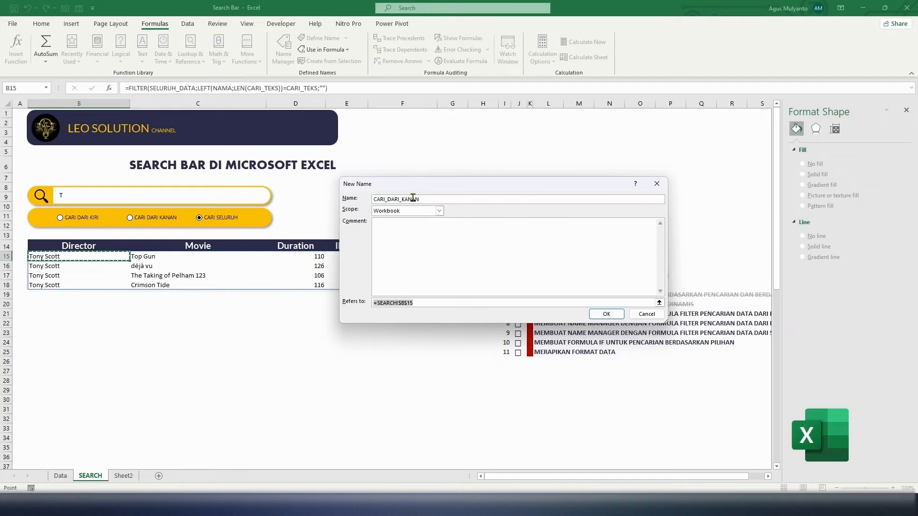
key("ctrl+v")
Change LEFT to RIGHT in the CARI_DARI_KANAN formula, save the name and close the Name Manager.
left_click(444, 303)
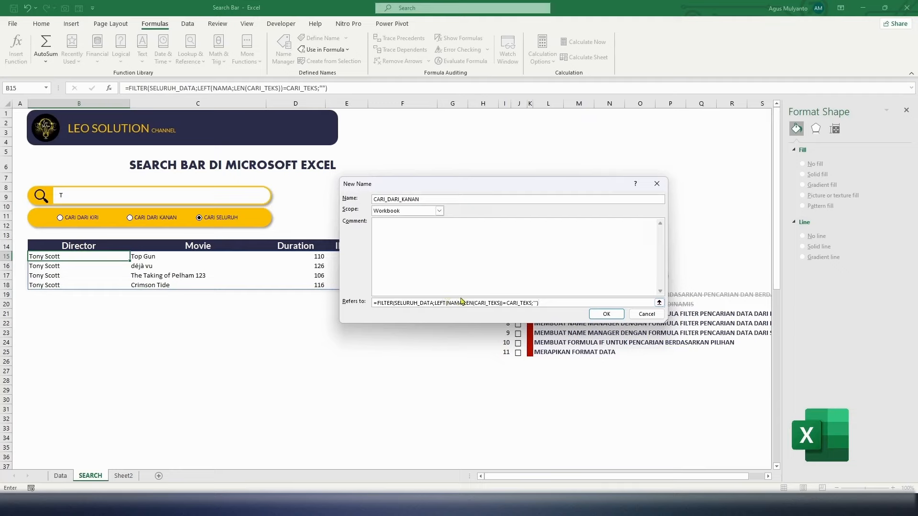
key("BackSpace")
key("BackSpace")
key("BackSpace")
type("RIGH")
left_click(607, 314)
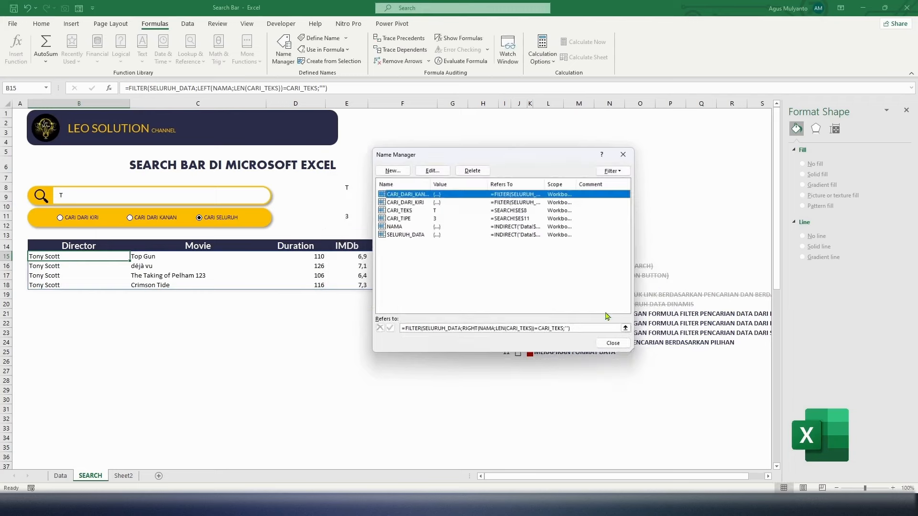
left_click(613, 344)
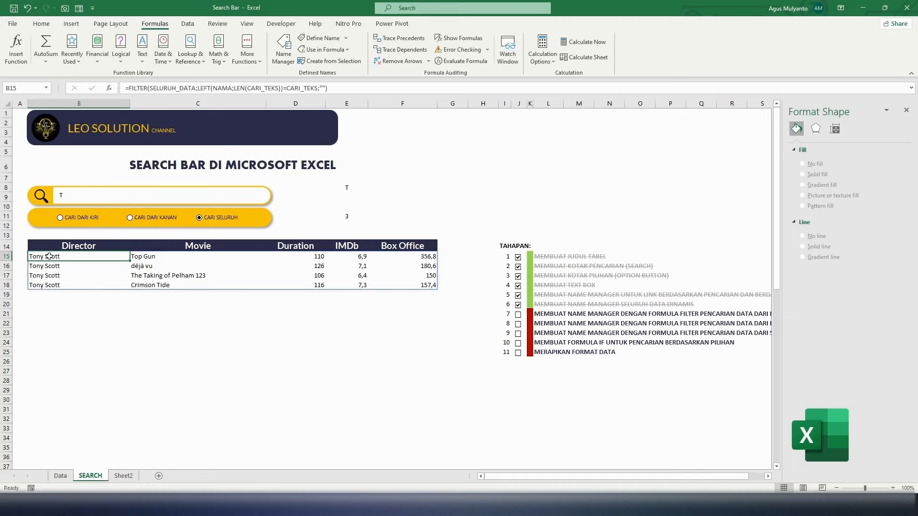
Enter =CARI_DARI_KIRI in cell B15 to try the named left-search formula.
type("=CARI")
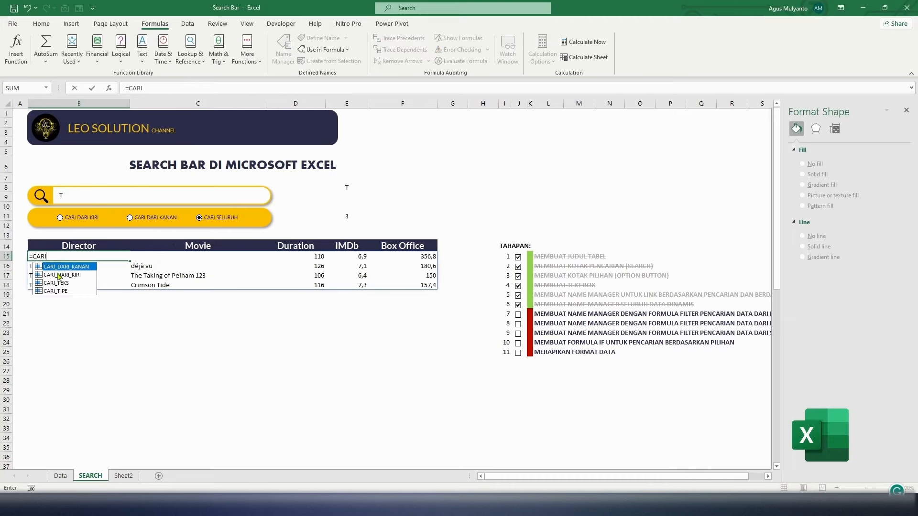
double_click(56, 274)
key("Return")
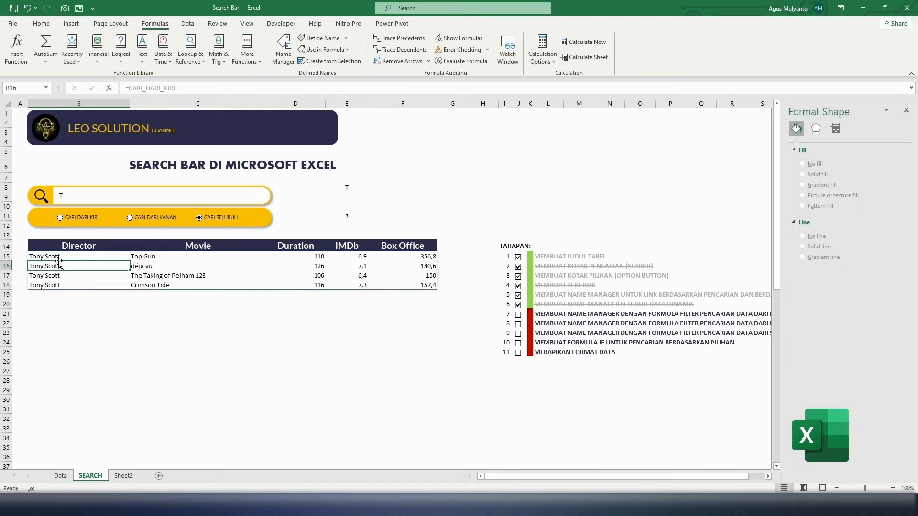
Replace the formula in B15 with =CARI_DARI_KANAN to try the named right-search formula.
left_click(58, 256)
type("=CARI")
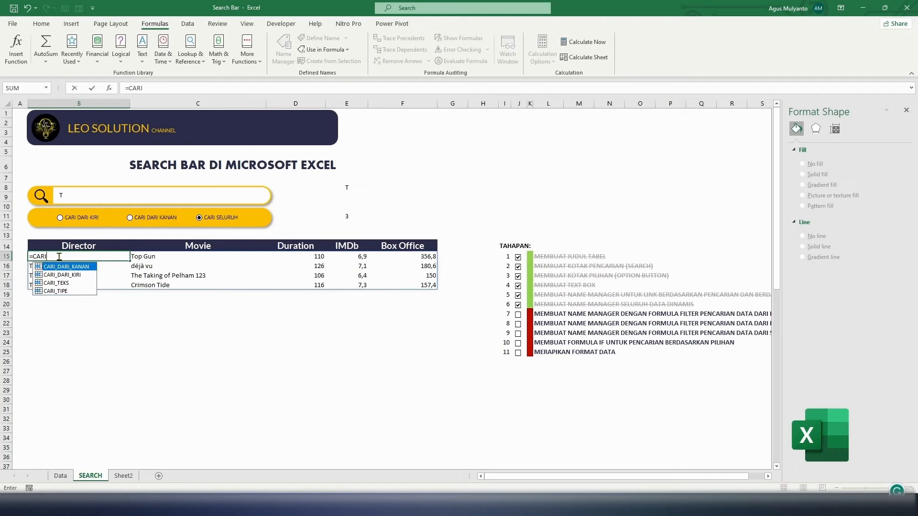
double_click(70, 266)
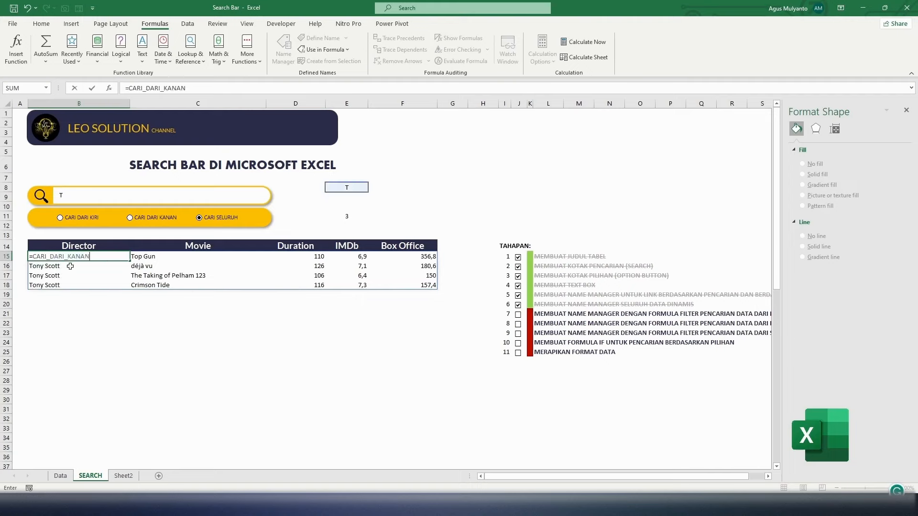
key("Return")
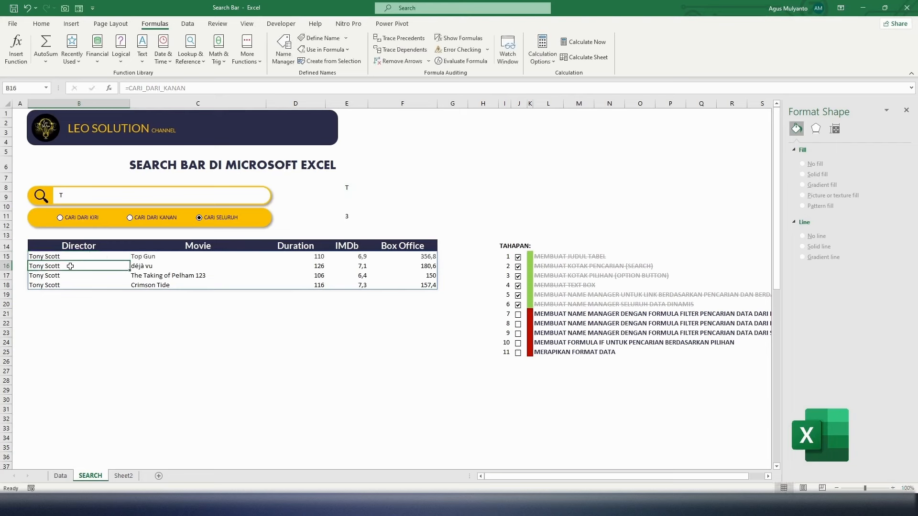
Change the search box text to S and leave the box.
left_click(72, 192)
type("T")
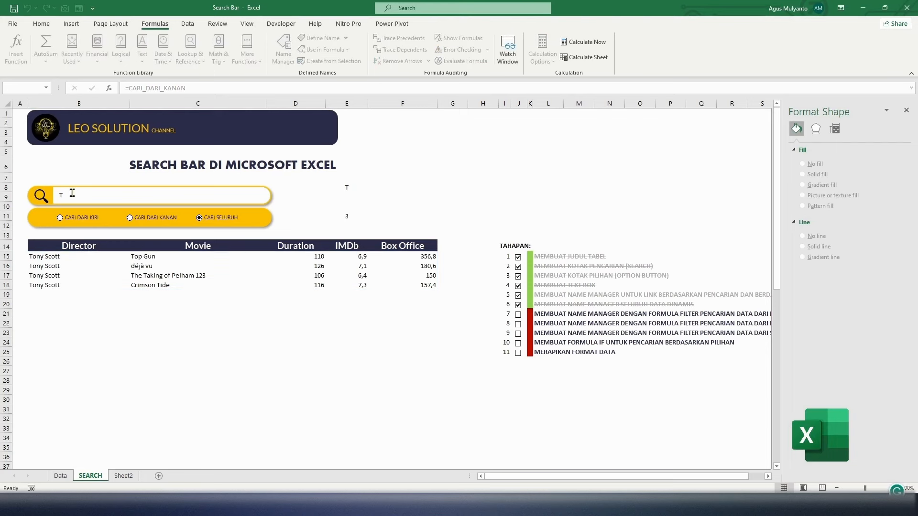
key("BackSpace")
type("s")
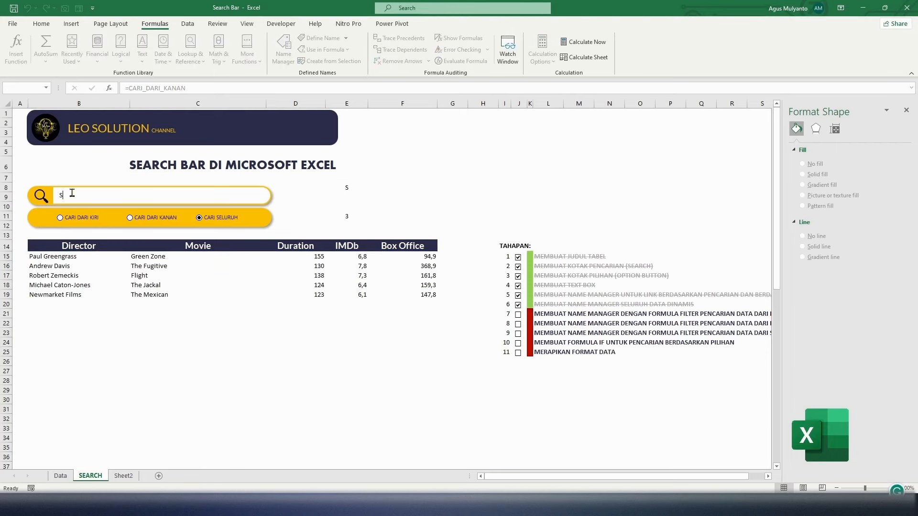
left_click(96, 333)
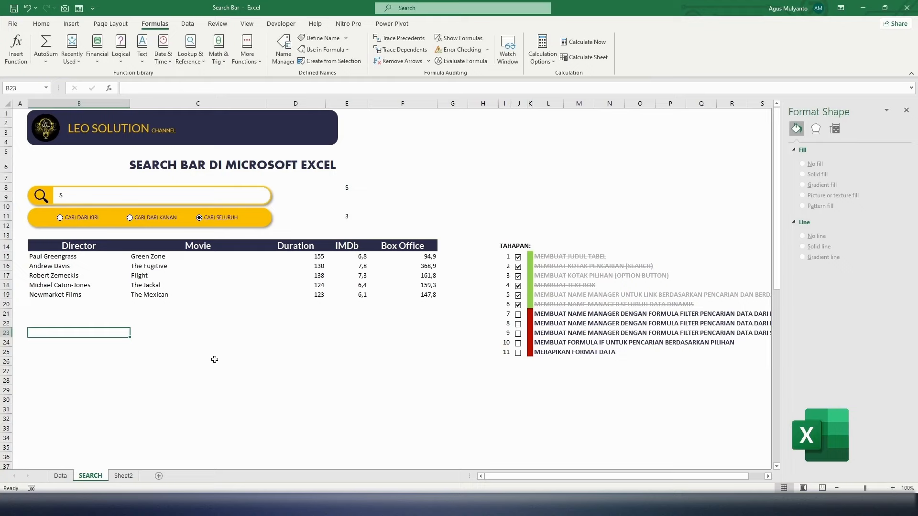
Mark stages 7 and 8 of the TAHAPAN checklist as done and select the stage 9 text in L23.
left_click(518, 315)
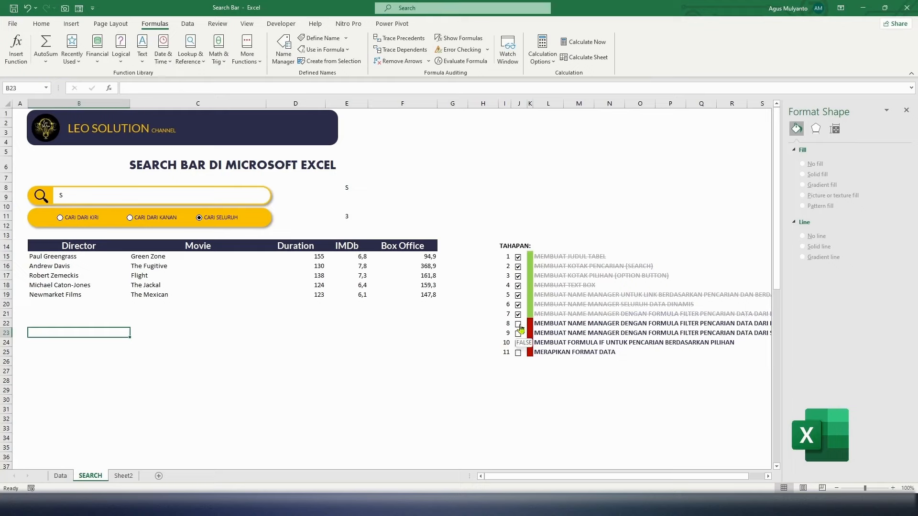
left_click(518, 324)
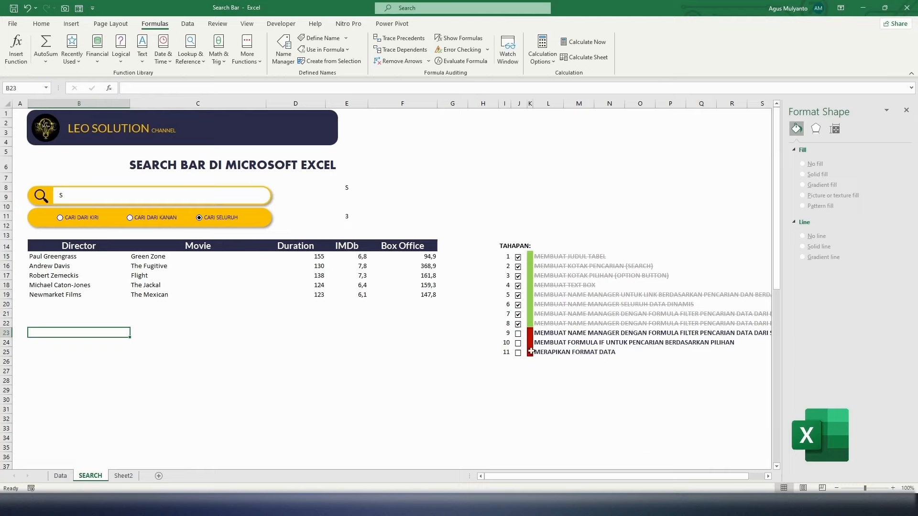
left_click(719, 331)
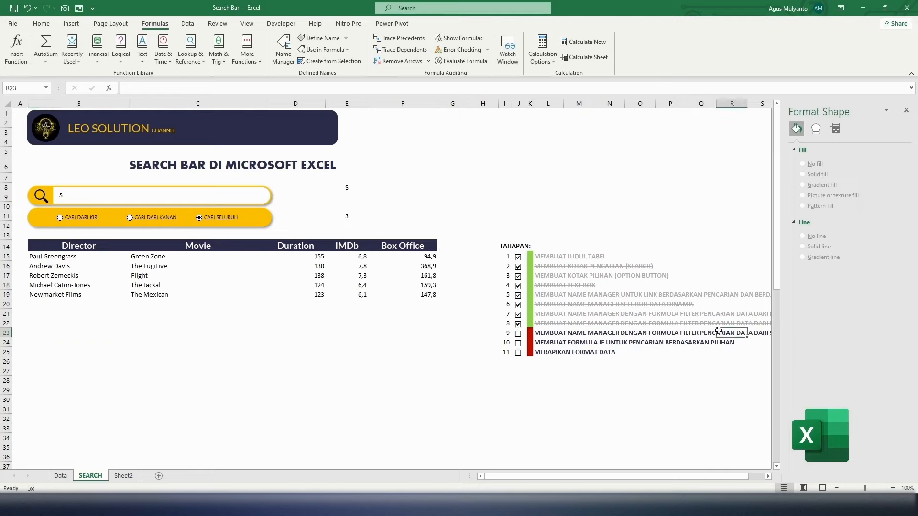
left_click(544, 333)
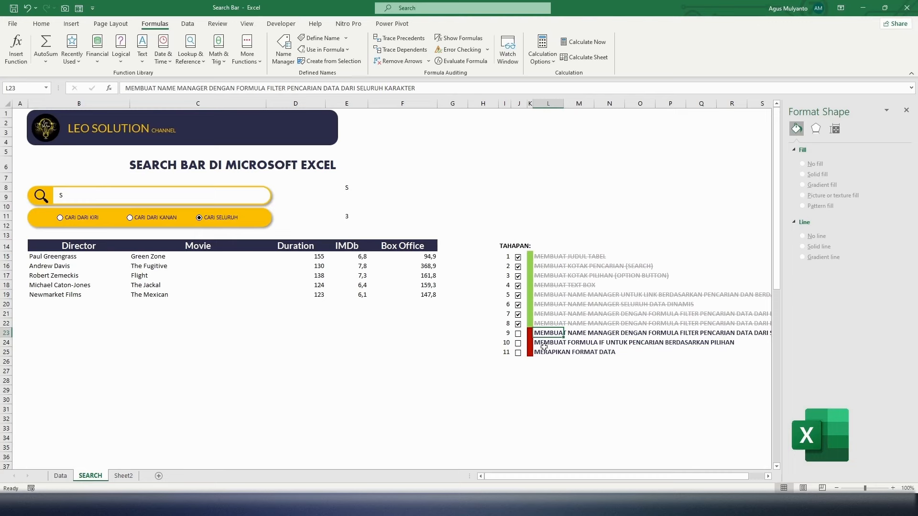
Enter the formula =SEARCH("T";B2) in cell G2 of the Data sheet.
left_click(60, 477)
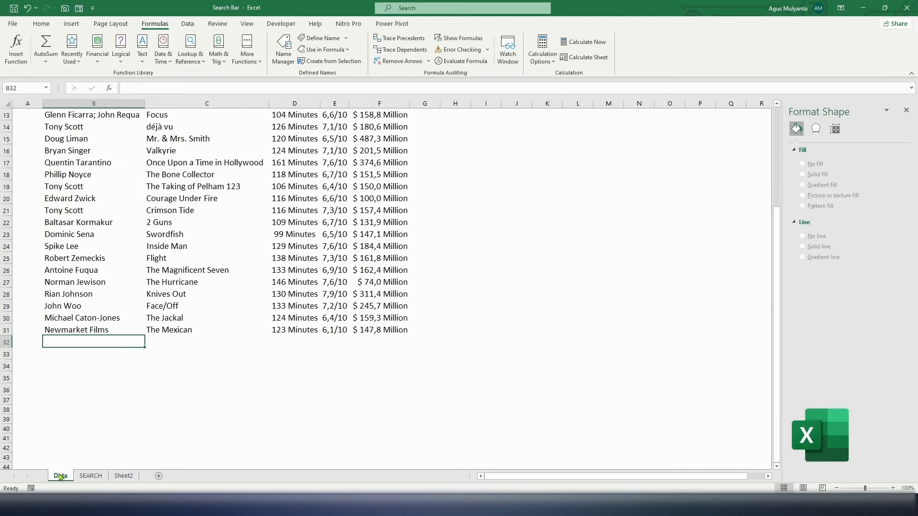
scroll(361, 435, "up", 4)
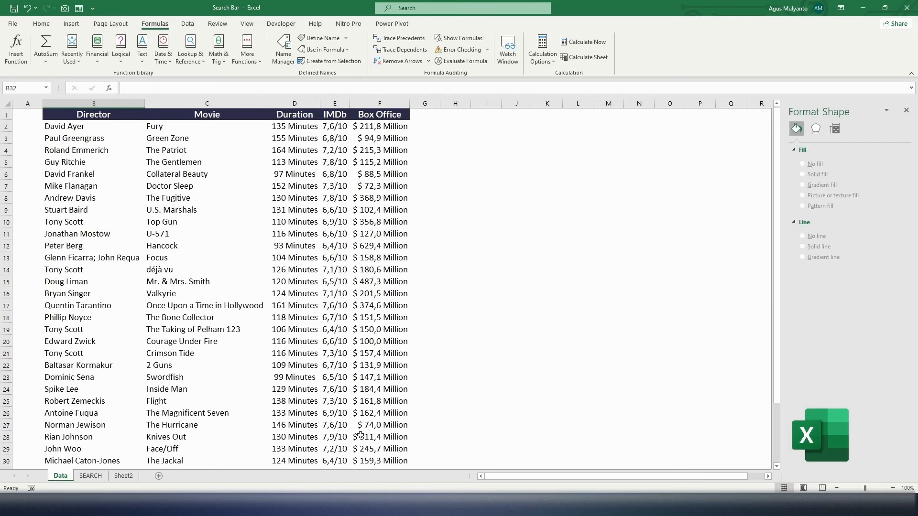
left_click(431, 129)
type("=")
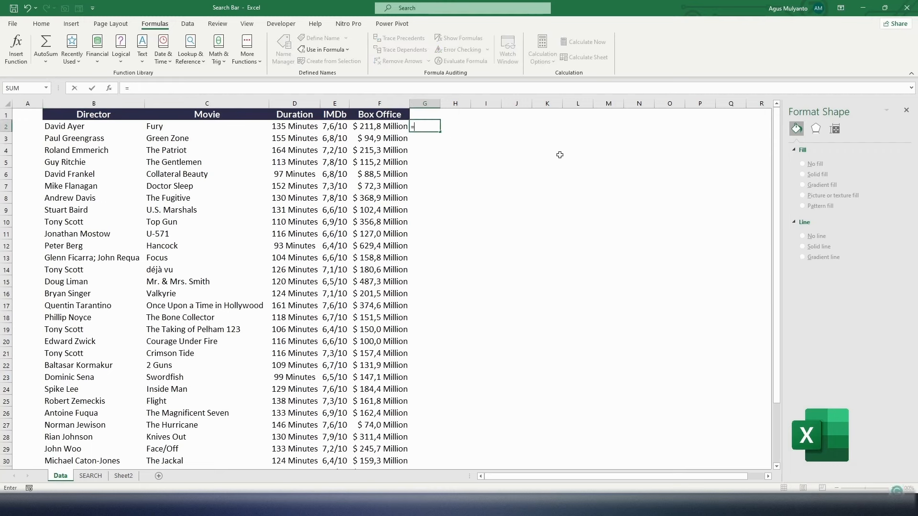
type("SEA")
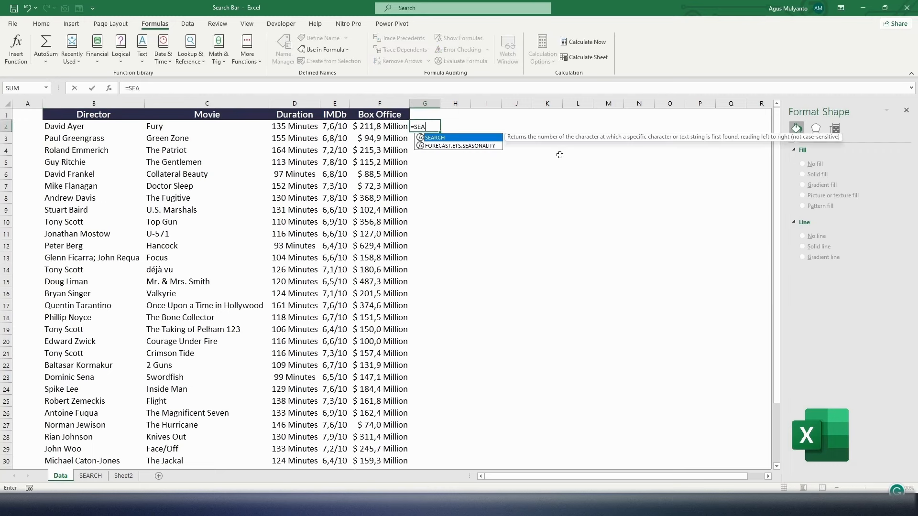
type("RCH(")
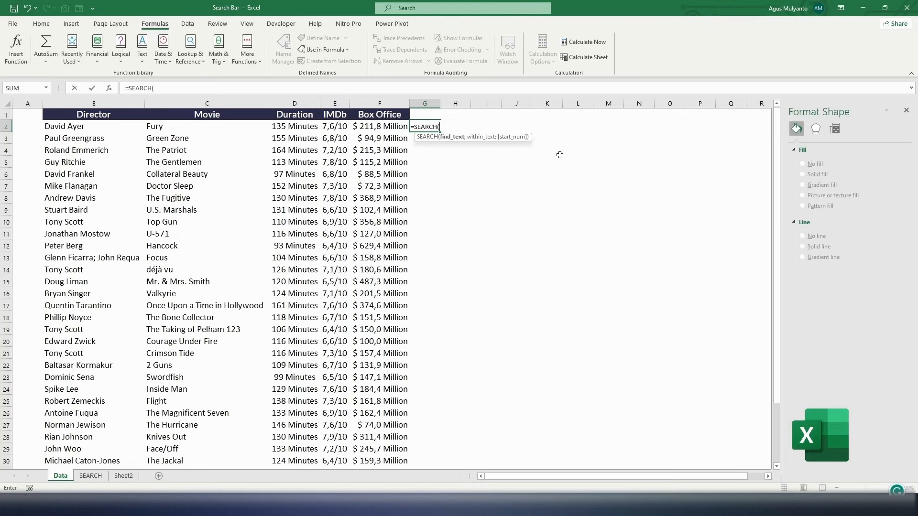
type("\"T\";")
key("Left")
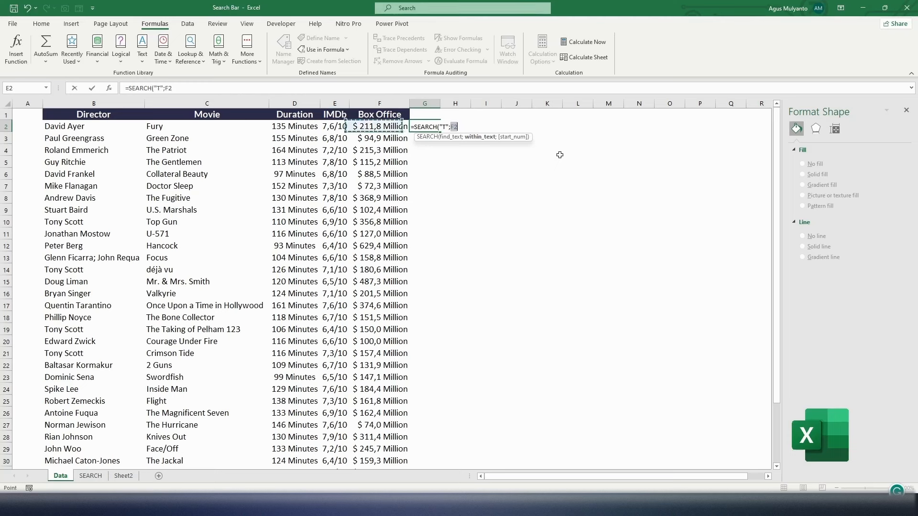
key("Left")
key("Left")
key("Left")
key("Left")
key("Left")
key("Right")
type(")")
key("Return")
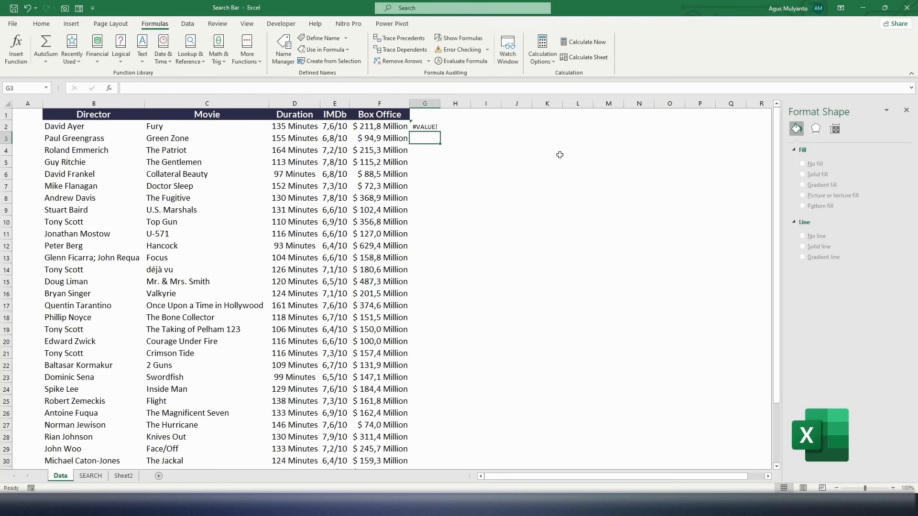
Fill the SEARCH formula from G2 down to row 31 and check the results in G2, G5 and G9.
left_click(428, 126)
double_click(440, 132)
scroll(481, 295, "down", 2)
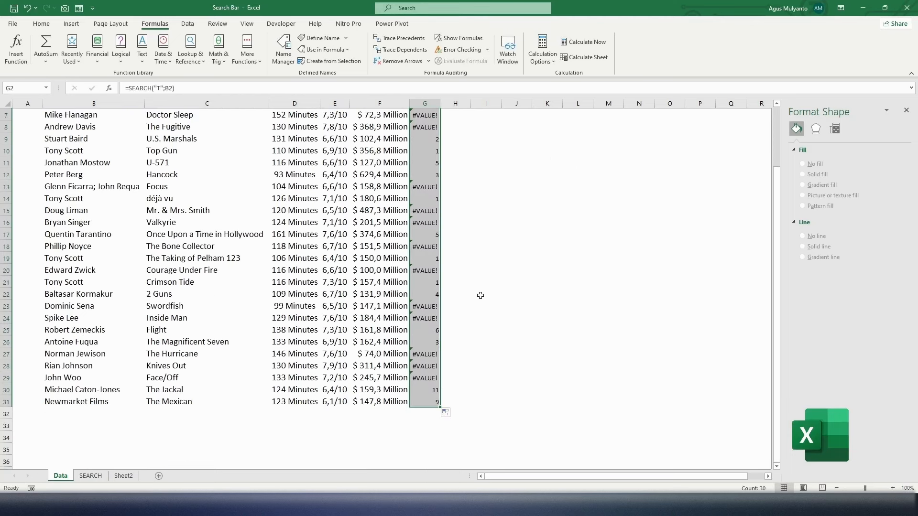
scroll(480, 295, "up", 2)
left_click(500, 273)
left_click(425, 129)
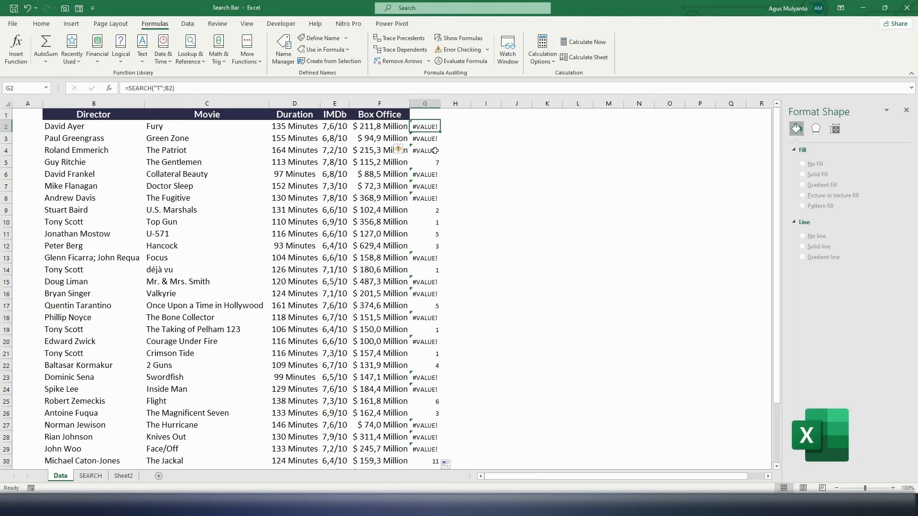
left_click(439, 163)
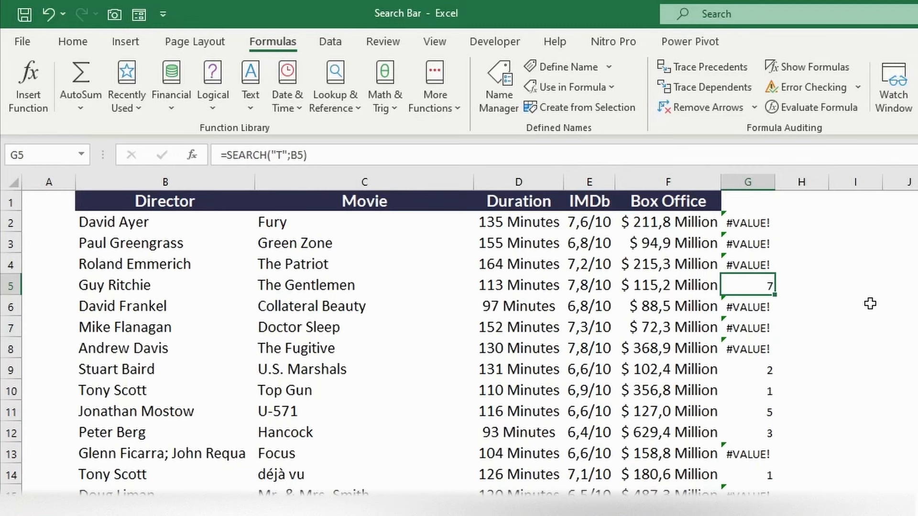
left_click(764, 370)
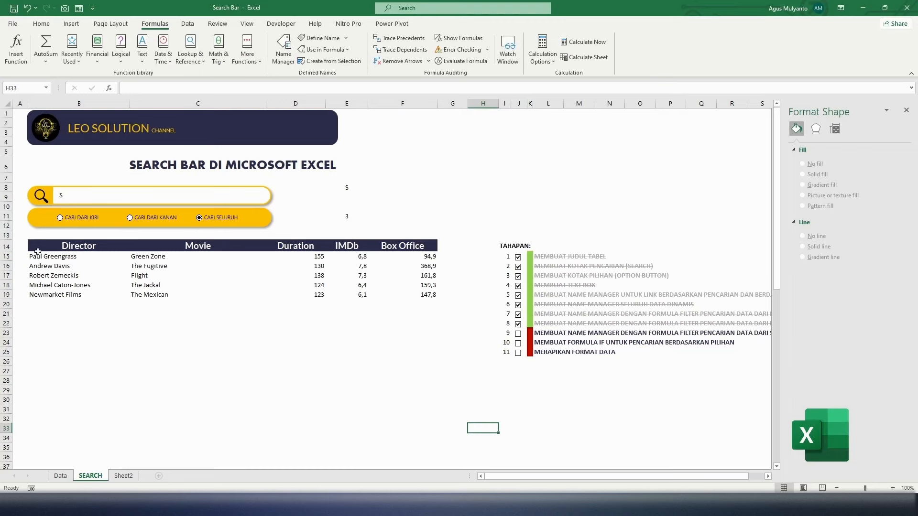
Replace the formula in cell B15 of the SEARCH sheet with =FILTER(SELURUH_DATA;NOT(ISERROR(SEARCH(CARI_TEKS;NAMA)));"").
left_click(38, 255)
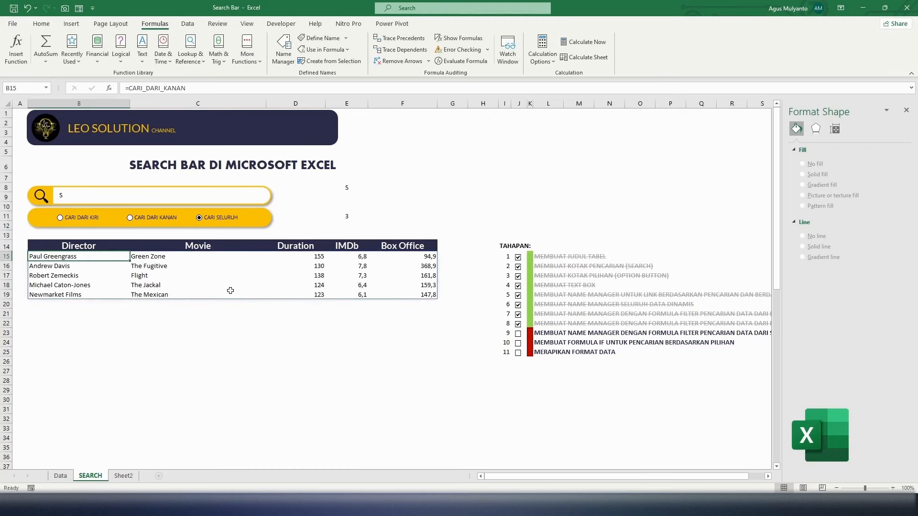
type("=")
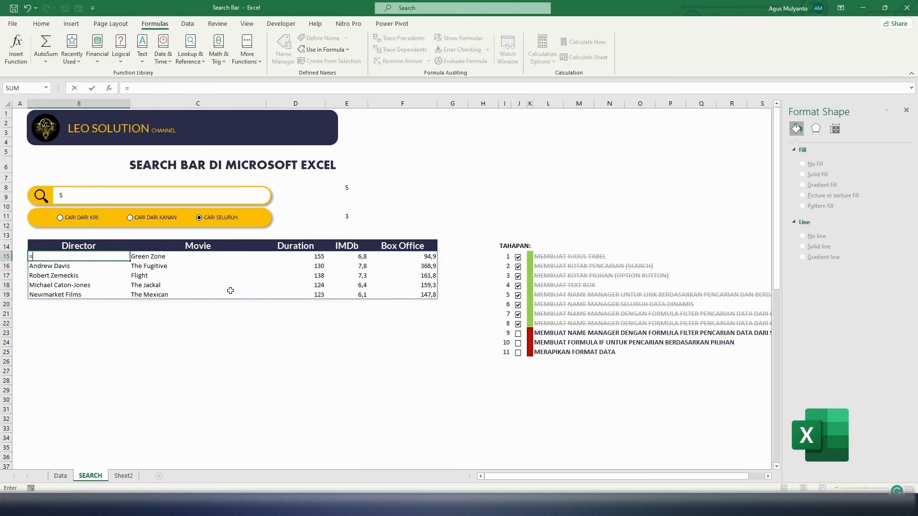
type("FILT")
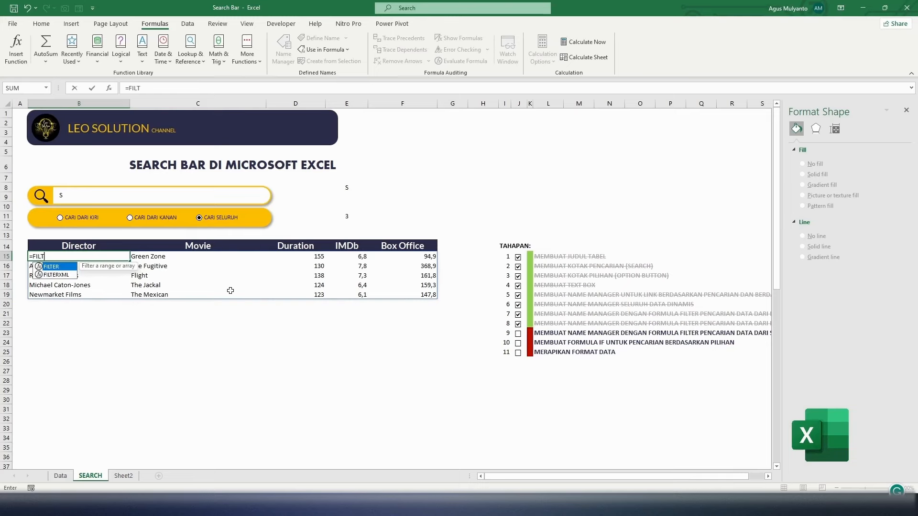
type("ER(SEL")
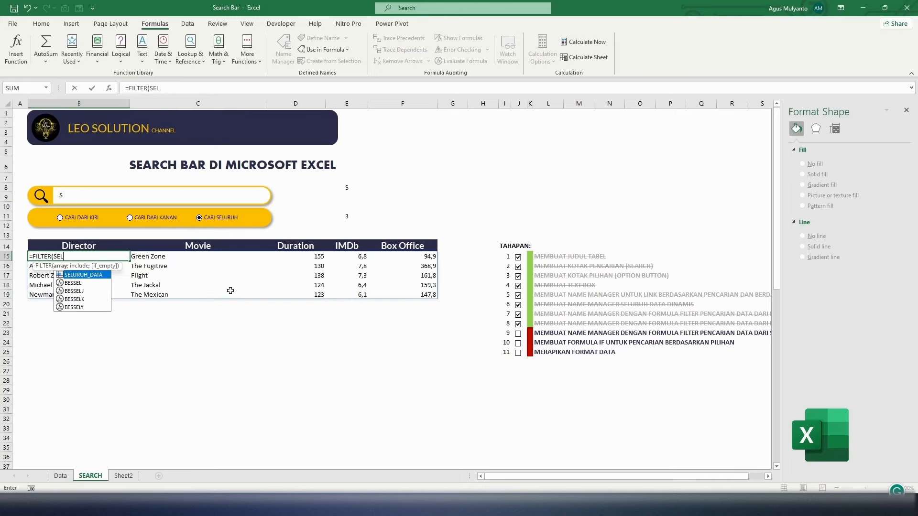
type("URUH_DATA")
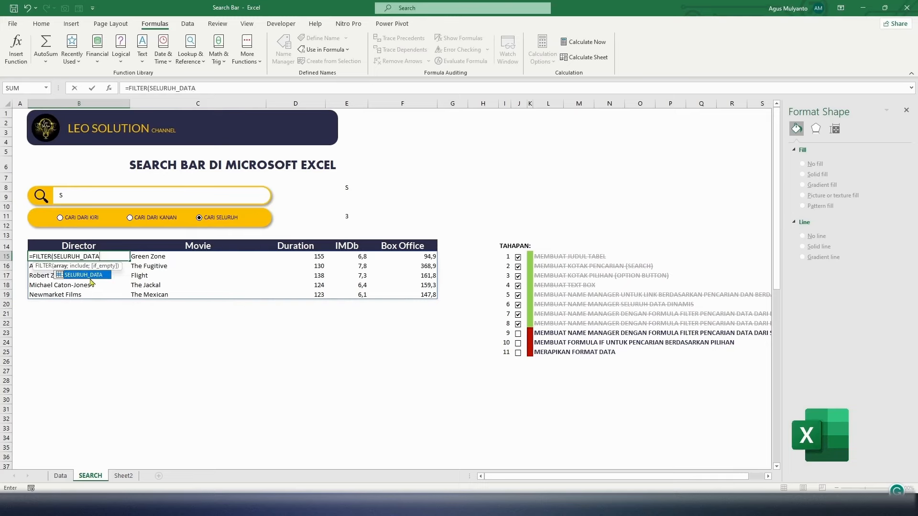
type(";NOT")
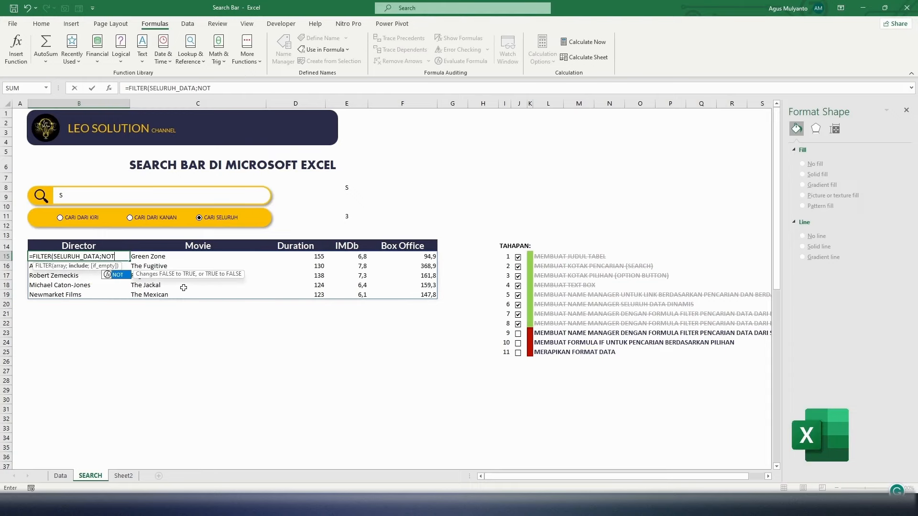
type("(ISERROR")
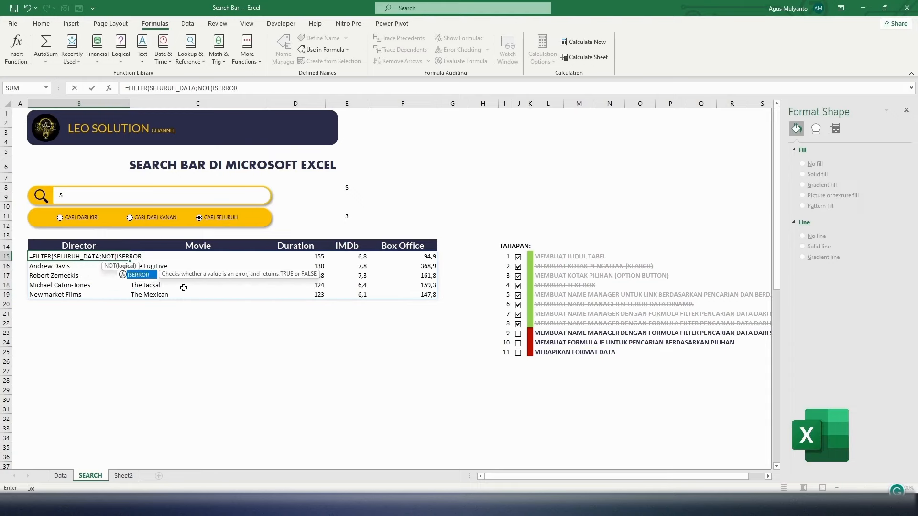
type("(SE")
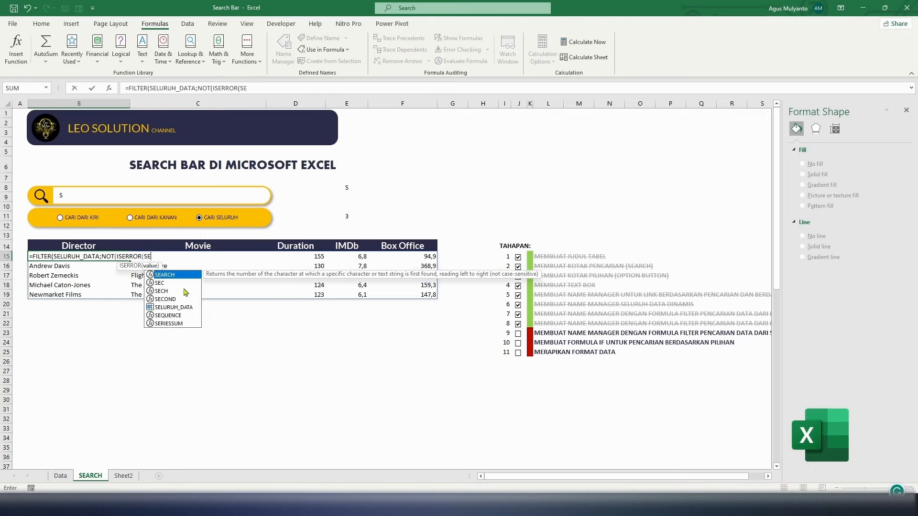
type("ARCH(CARI_TEKS")
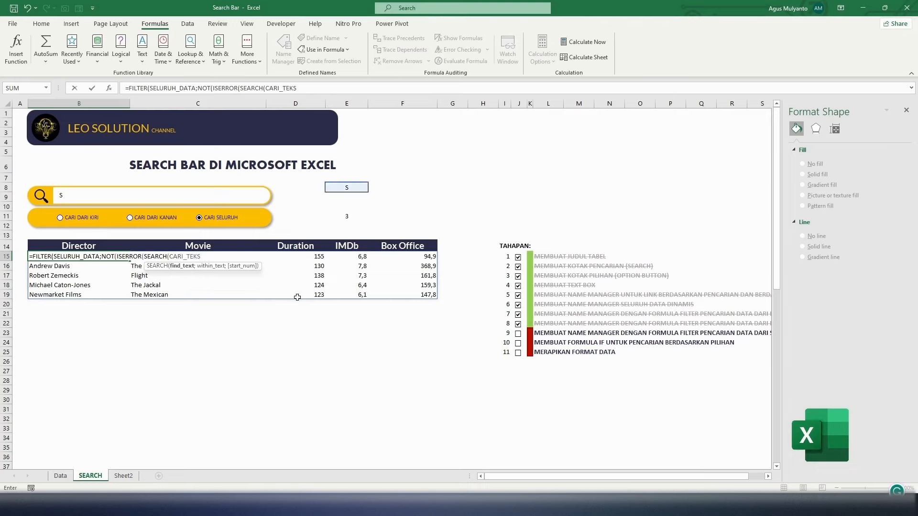
type(";NAMA")
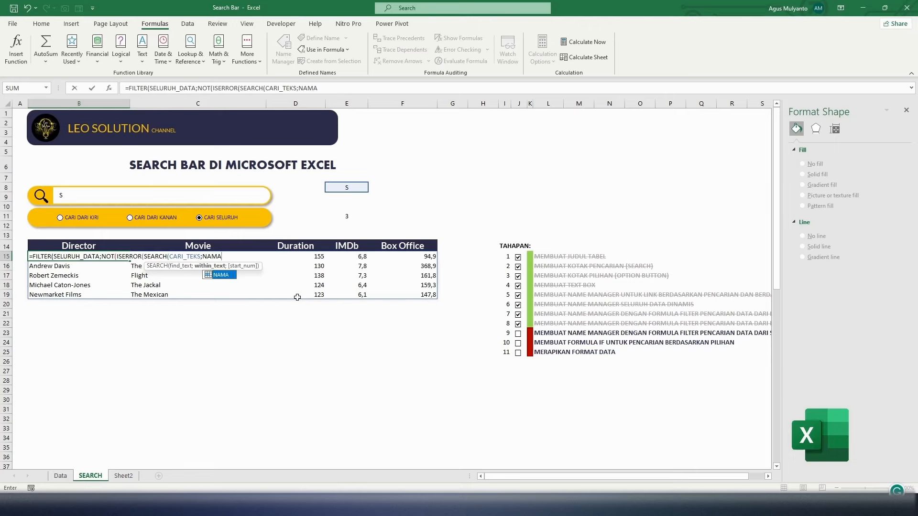
type(")")
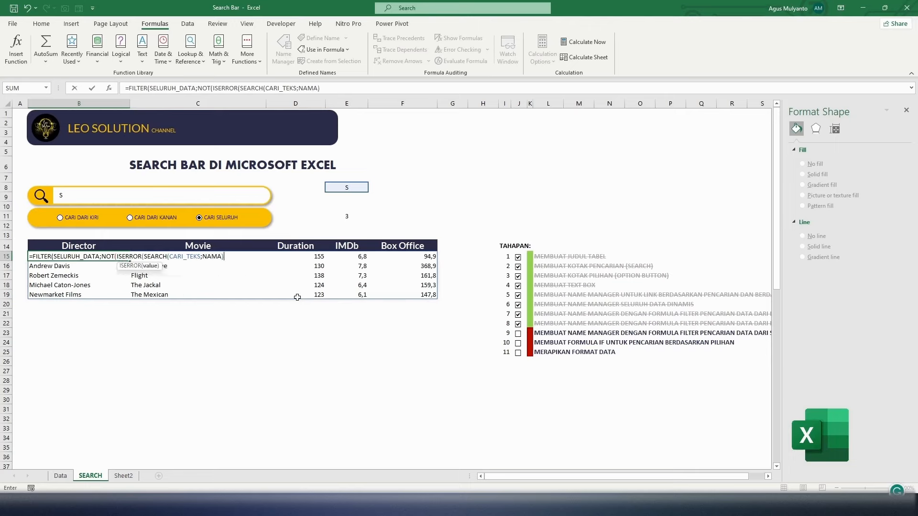
type("))")
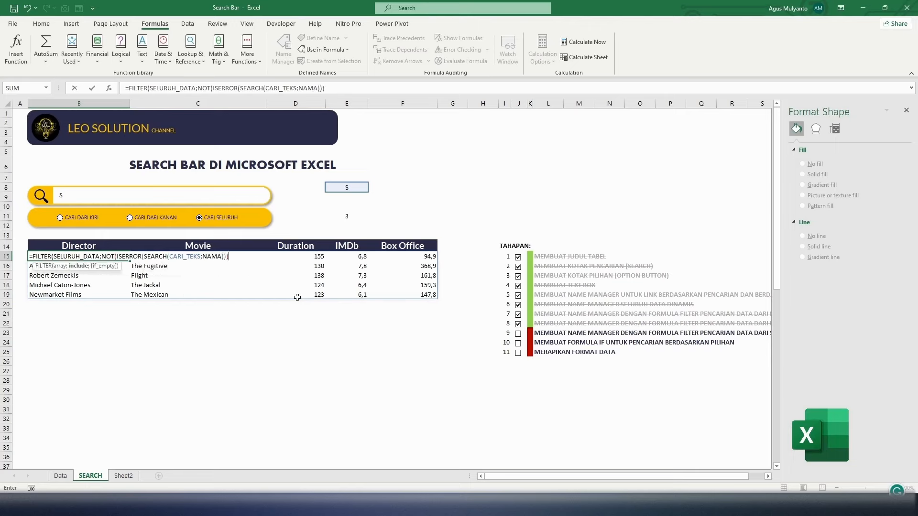
type(";\"\")")
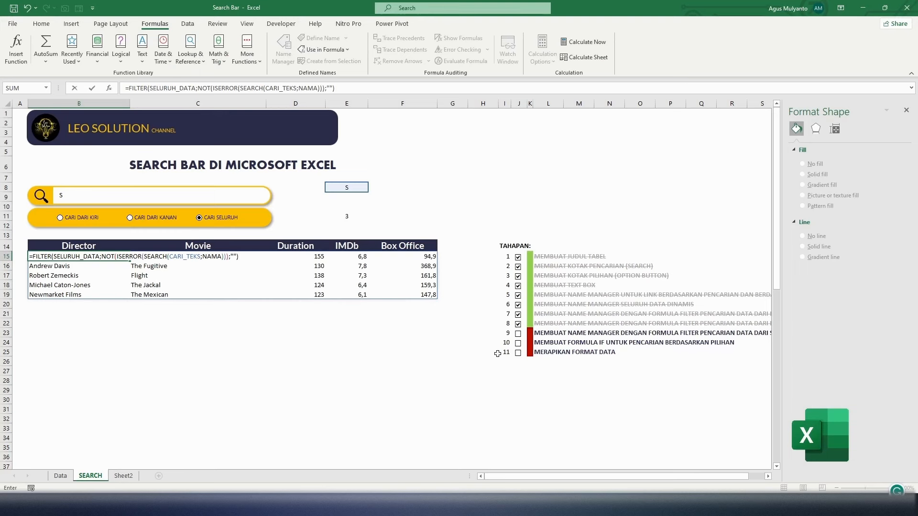
key("Return")
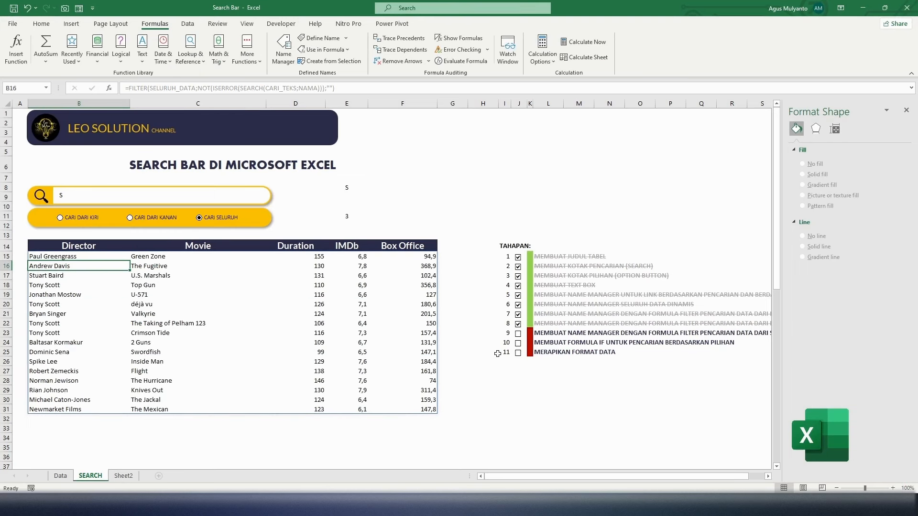
Change the search box text to TA to test the full-text filter, and leave the box.
left_click(69, 197)
key("BackSpace")
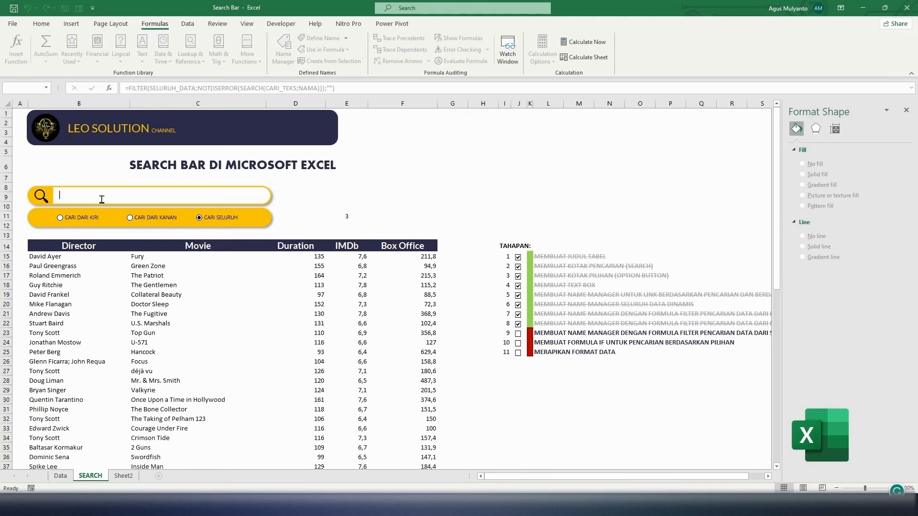
type("TA")
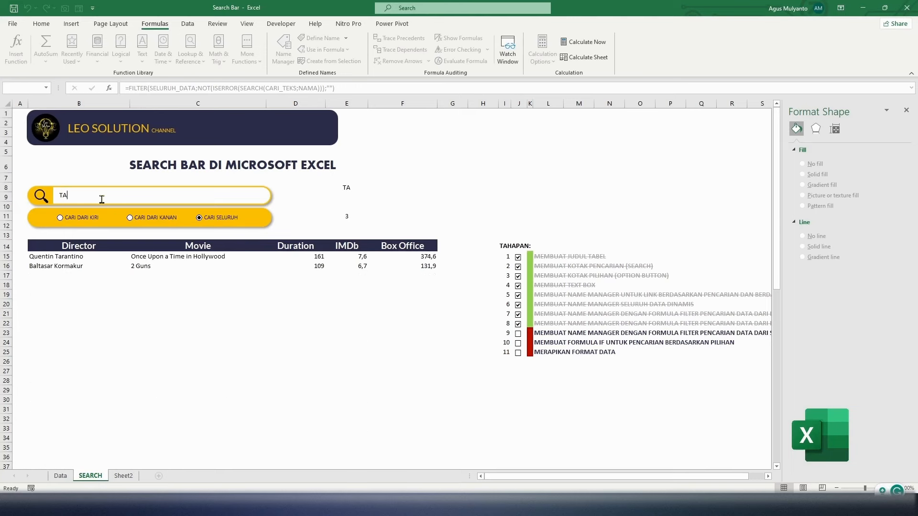
left_click(404, 399)
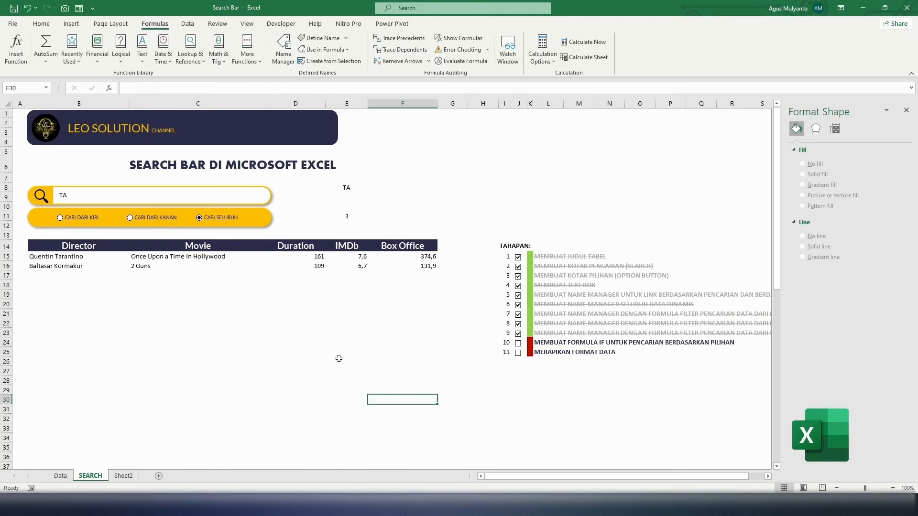
Copy the complete FILTER formula text from cell B15 and leave the cell without editing it.
left_click(53, 258)
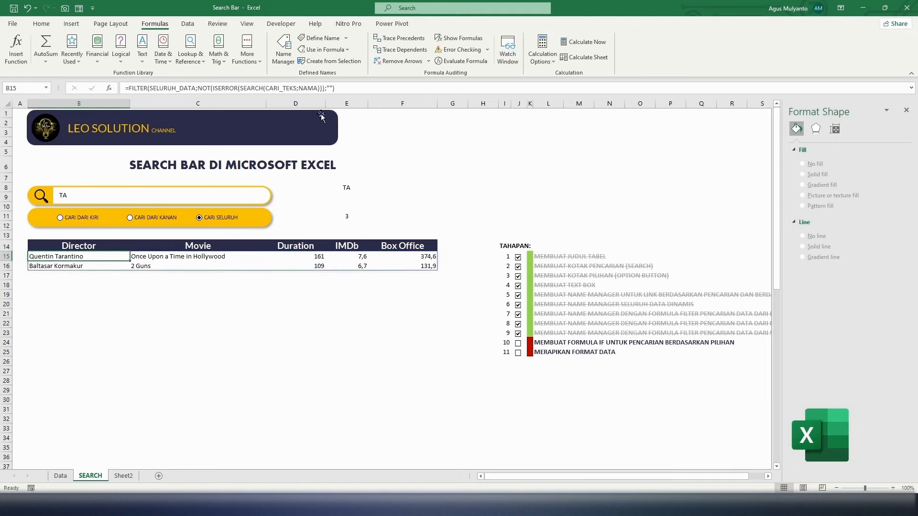
key("F2")
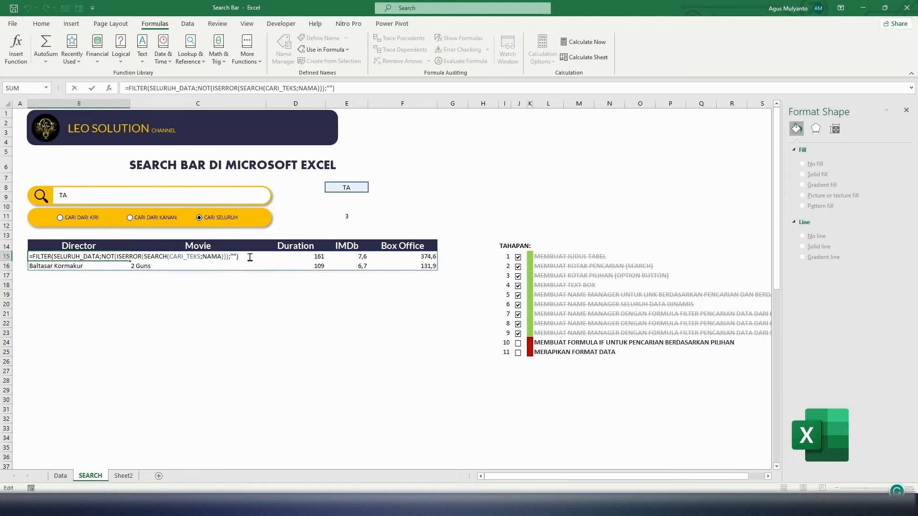
left_click_drag(249, 257, 47, 262)
key("Escape")
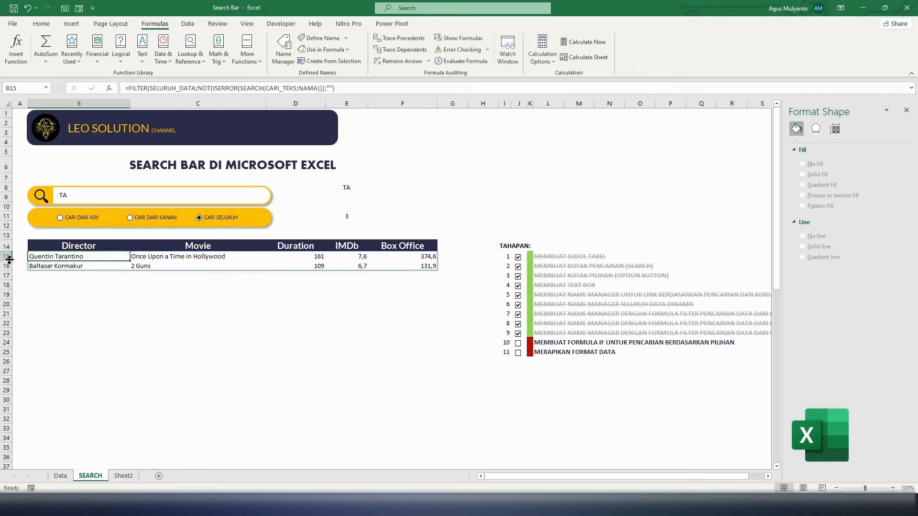
Define the workbook name CARI_SELURUH referring to =FILTER(SELURUH_DATA;NOT(ISERROR(SEARCH(CARI_TEKS;NAMA)));"") and close the name list.
left_click(283, 48)
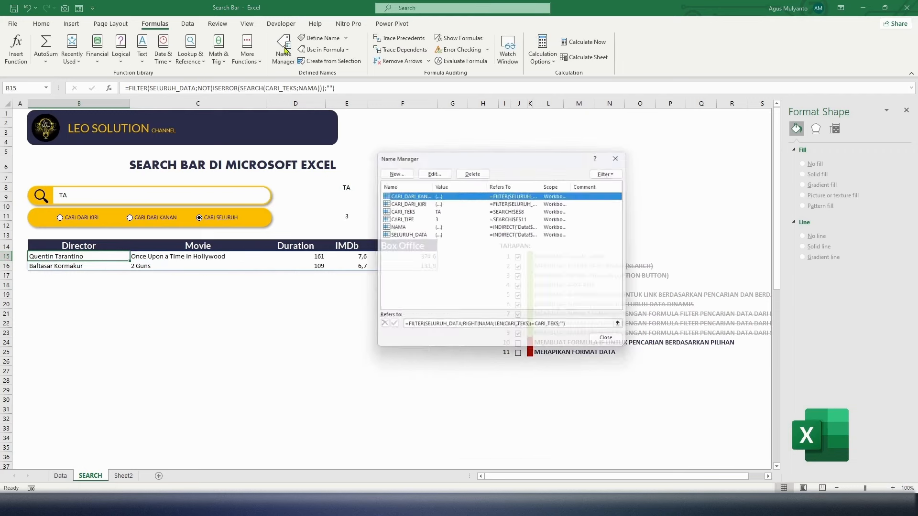
left_click(390, 171)
type("CARI")
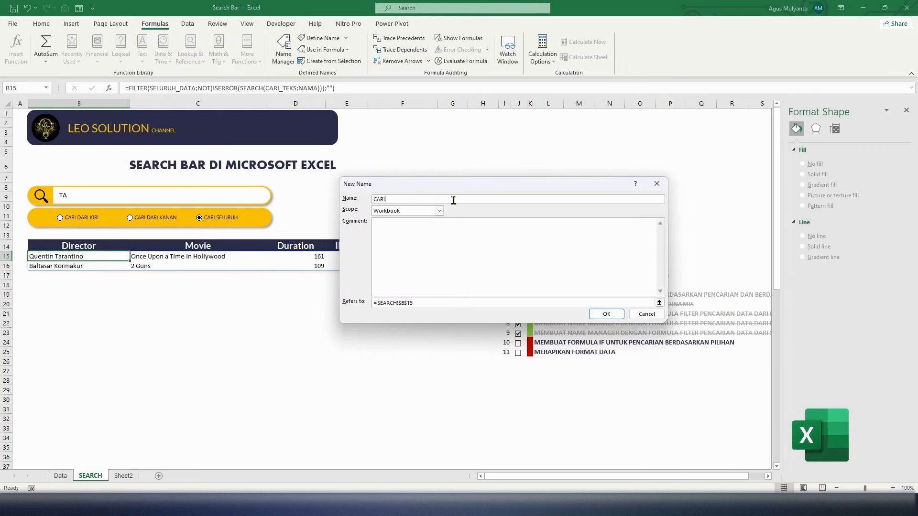
type("_SELURUH")
key("Tab")
key("Tab")
key("Tab")
type("=FILTER(SELURUH_DATA;NOT(ISERROR(SEARCH(CARI_TEKS;NAMA)));\"\")")
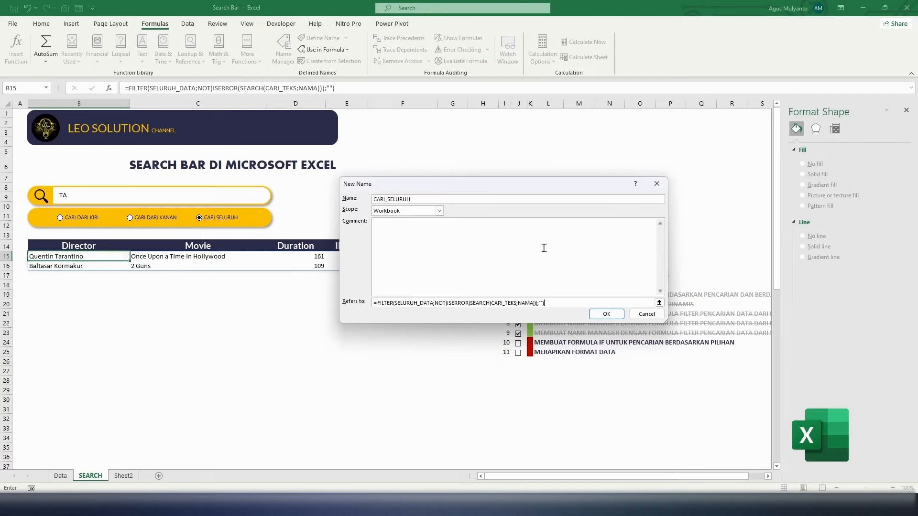
left_click(606, 313)
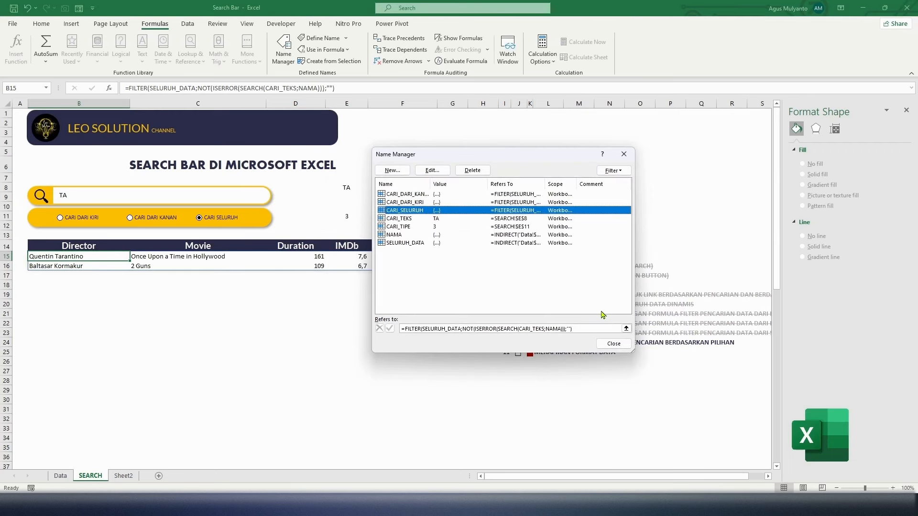
left_click(614, 343)
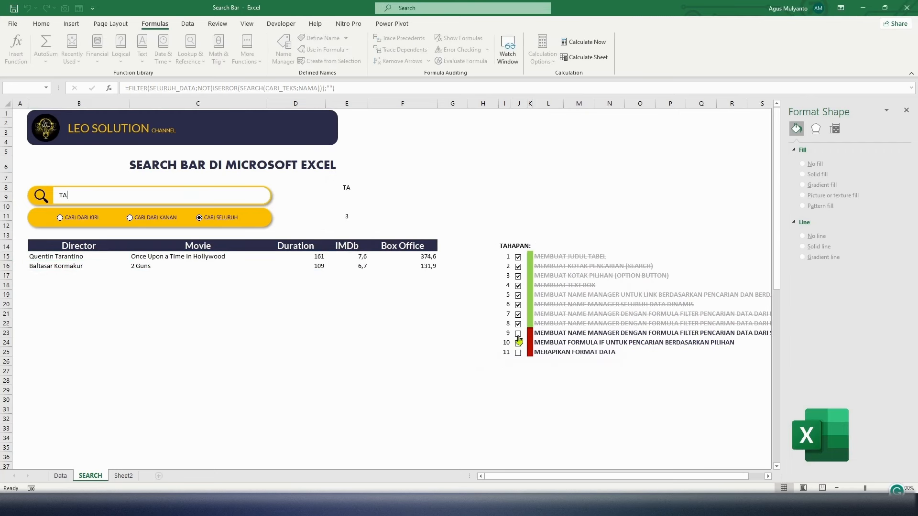
Mark stage 9 of the TAHAPAN checklist as done and select an empty cell below the results.
left_click(518, 334)
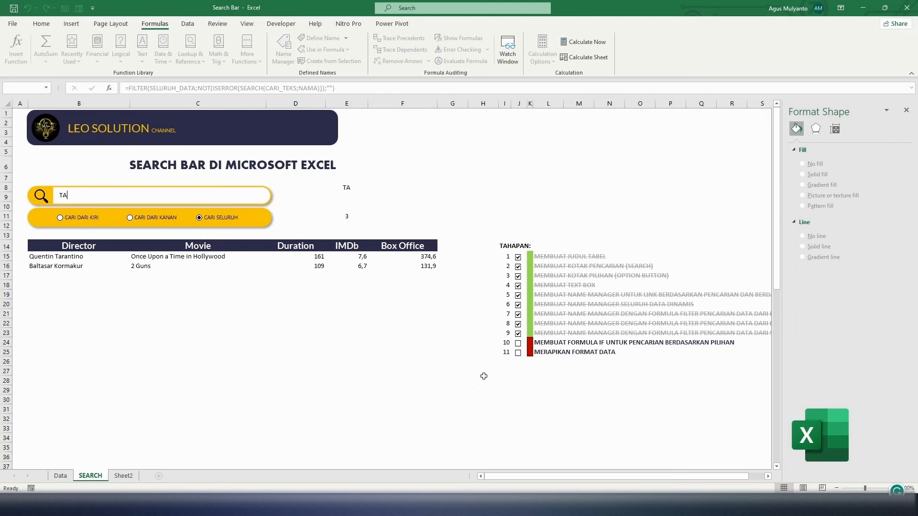
left_click(430, 349)
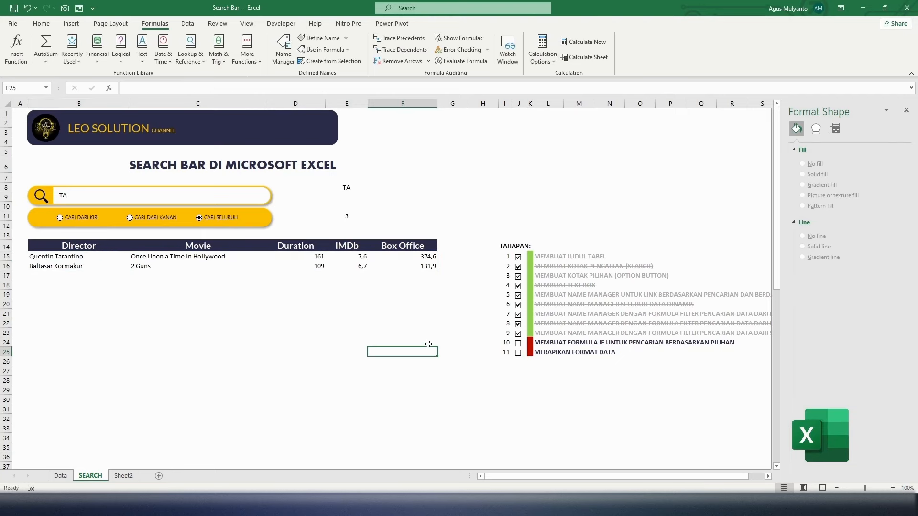
Replace the formula in B15 with an IF that returns CARI_DARI_KIRI when CARI_TIPE=1.
left_click(67, 258)
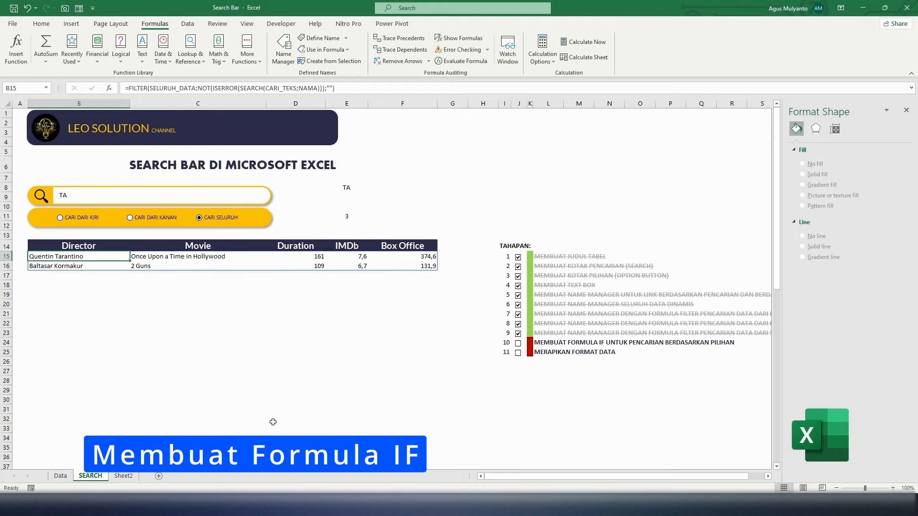
type("=")
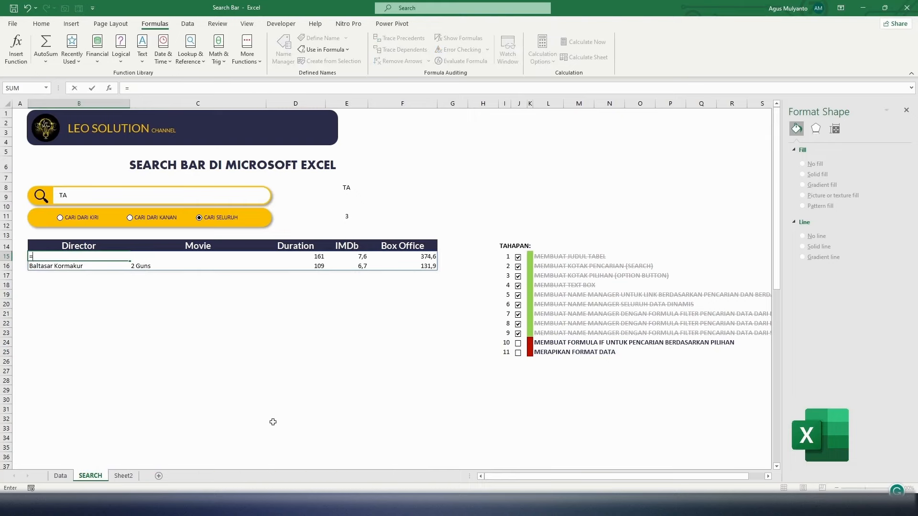
type("IF(")
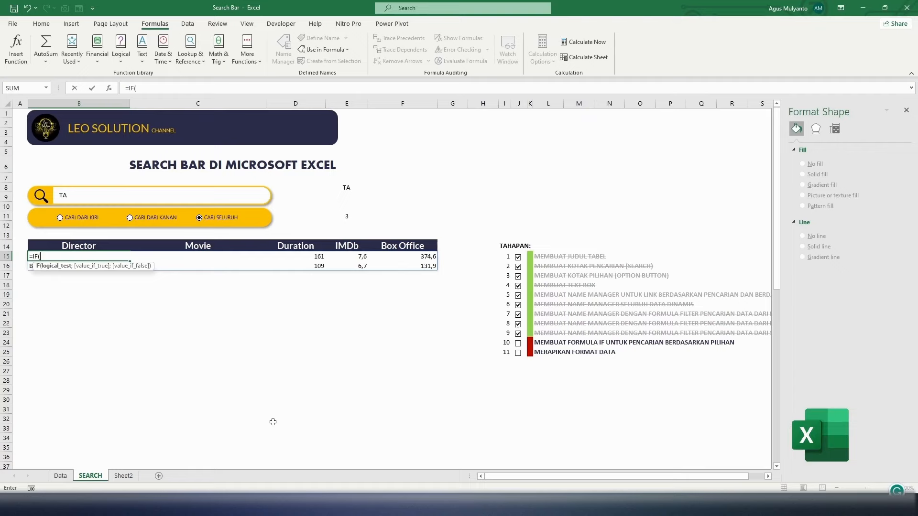
type("CAR")
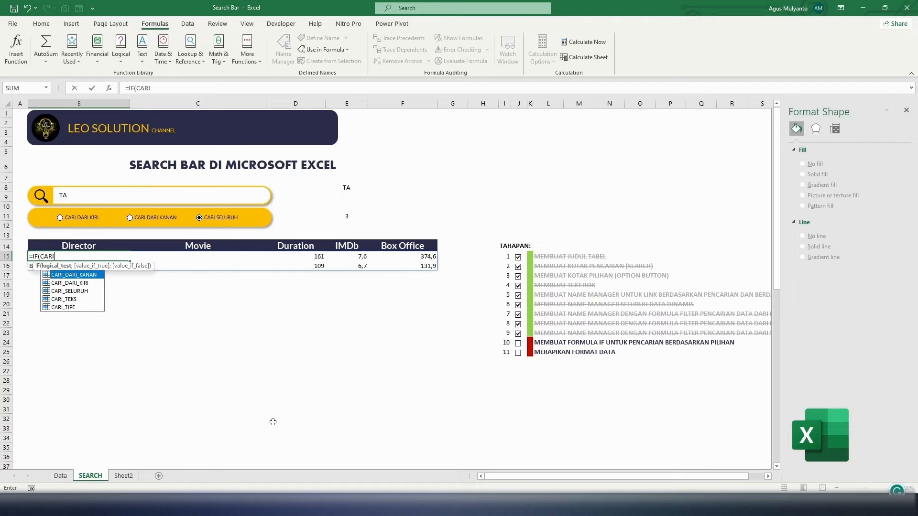
type("I_")
double_click(77, 307)
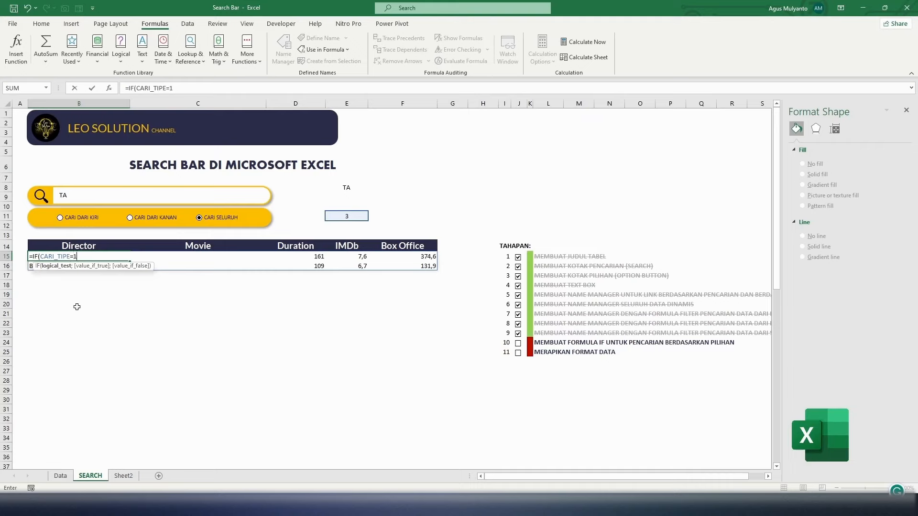
type("=1;")
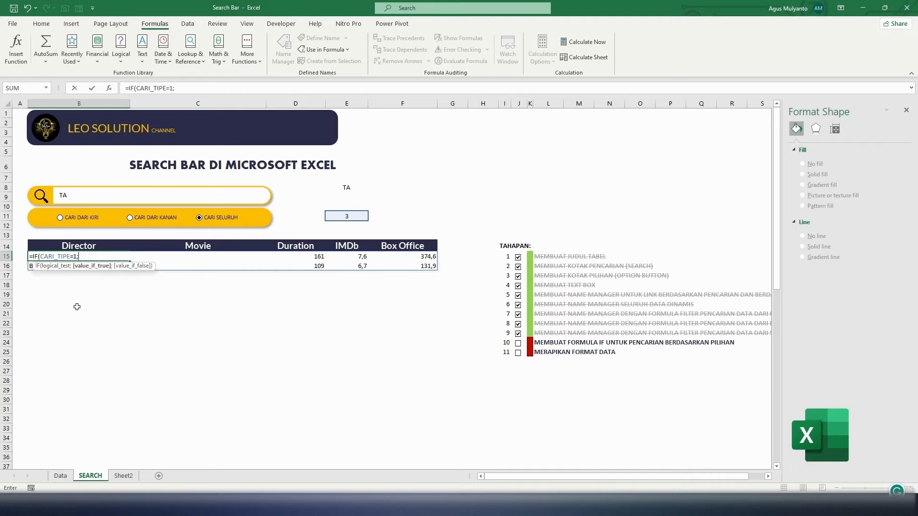
type("CARI")
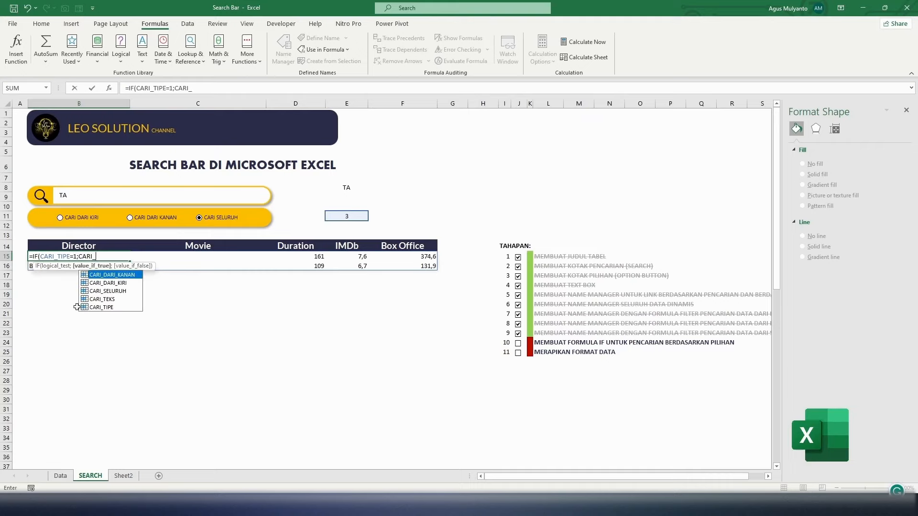
type("_")
double_click(107, 283)
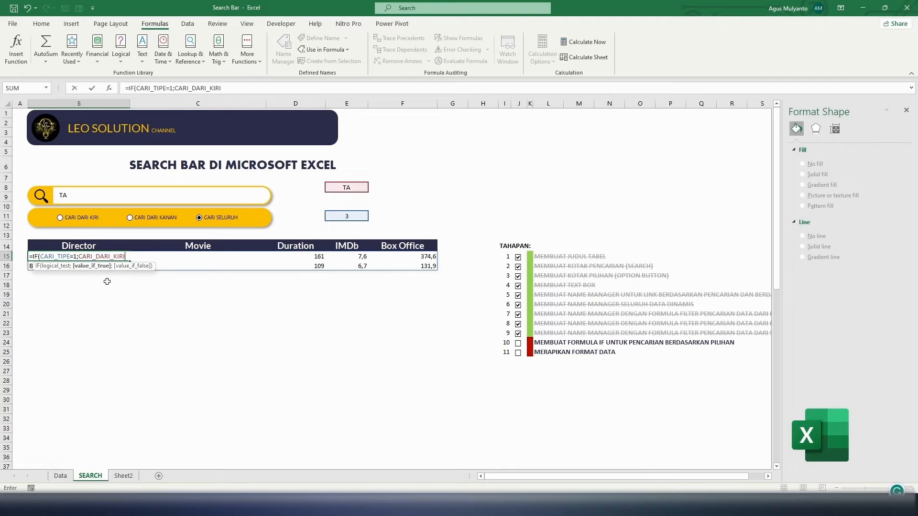
Add a nested IF as the formula's false value, returning CARI_DARI_KANAN when CARI_TIPE=2.
type(";IF(")
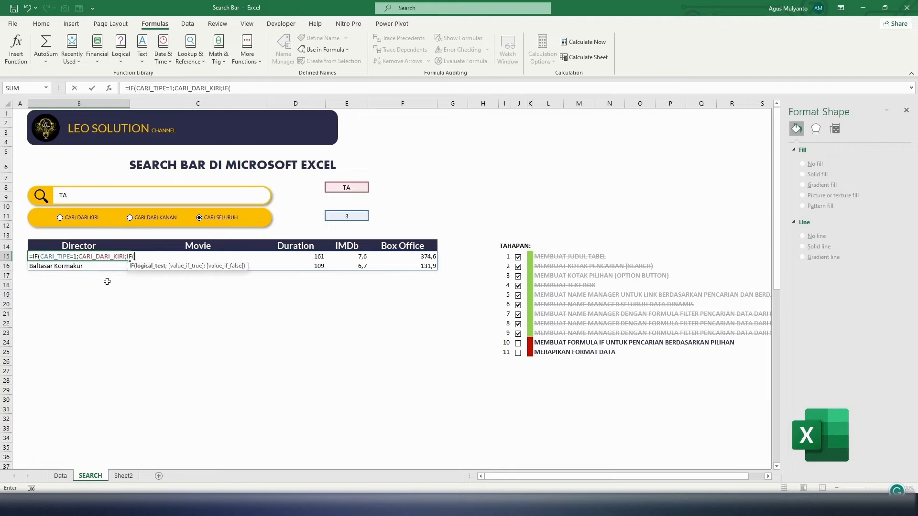
type("CA")
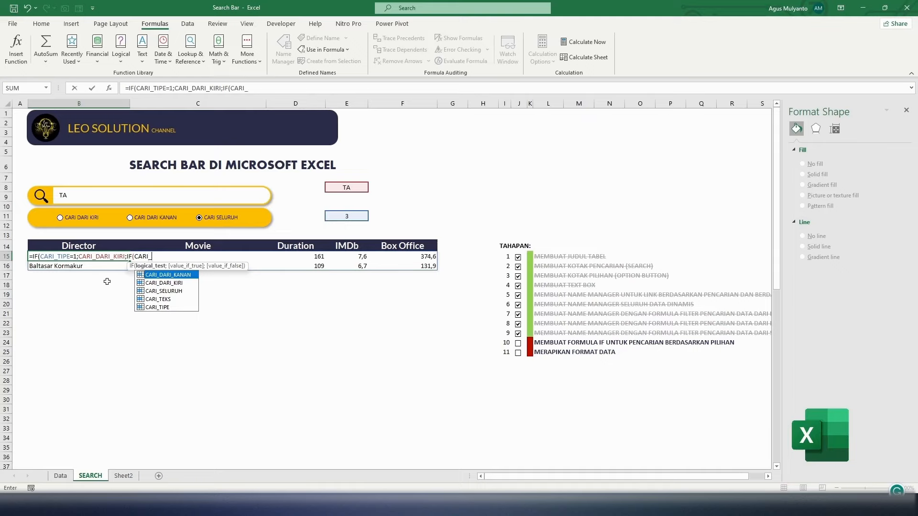
type("RI_")
double_click(160, 307)
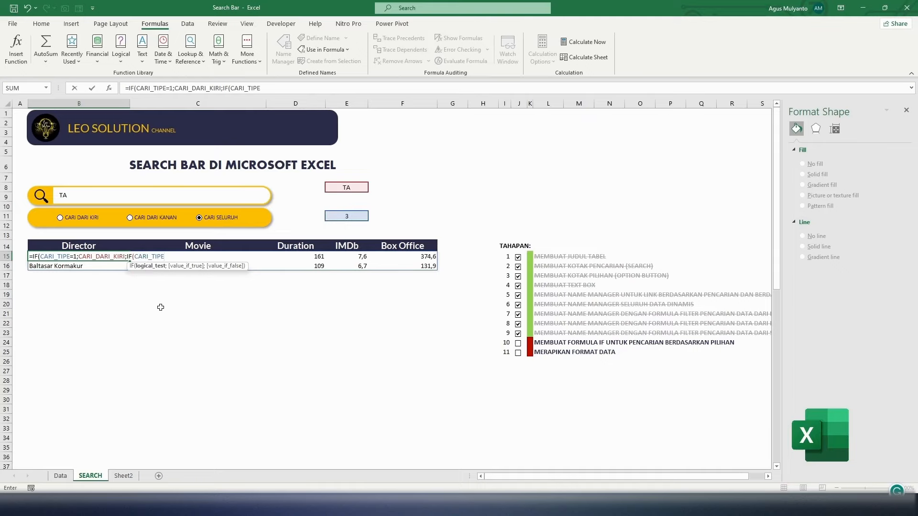
type("=2;")
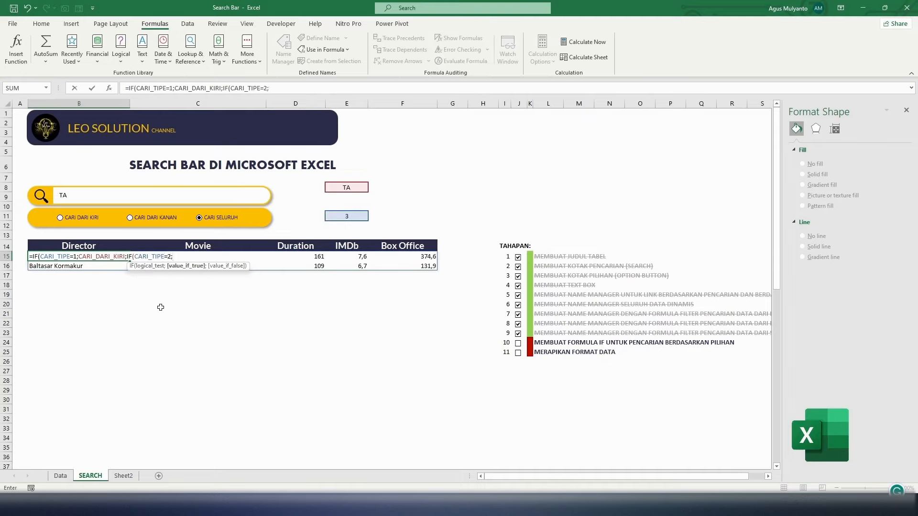
type("CA")
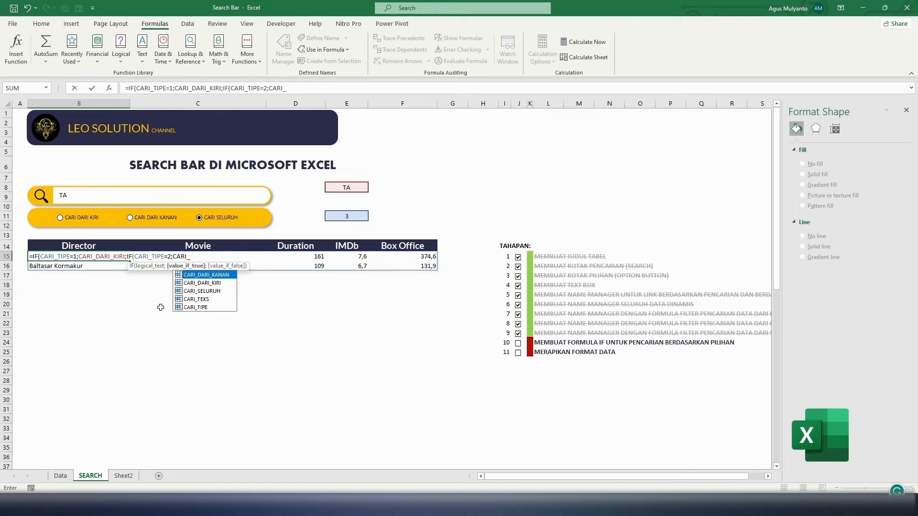
type("RI_")
double_click(217, 274)
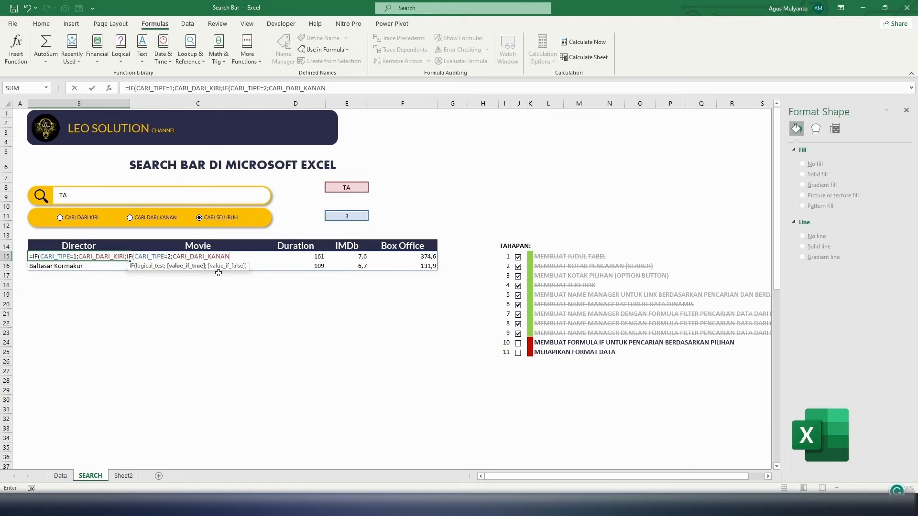
Complete the nested IF with CARI_SELURUH as the remaining result and enter the formula with both closing parentheses.
type(";CAR")
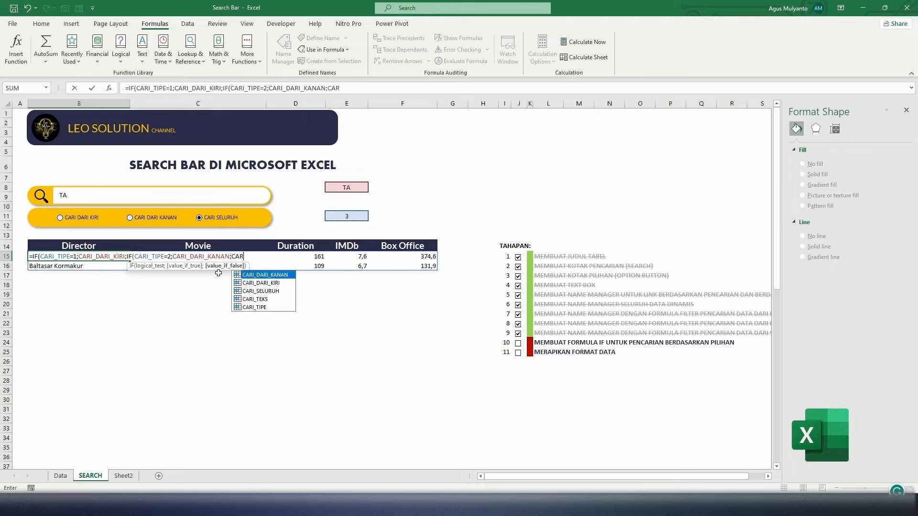
type("I_")
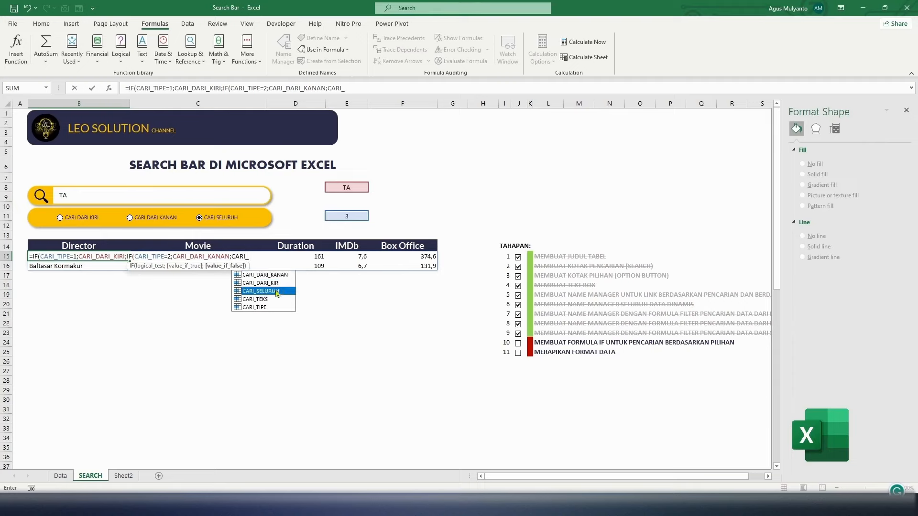
double_click(277, 291)
type(")")
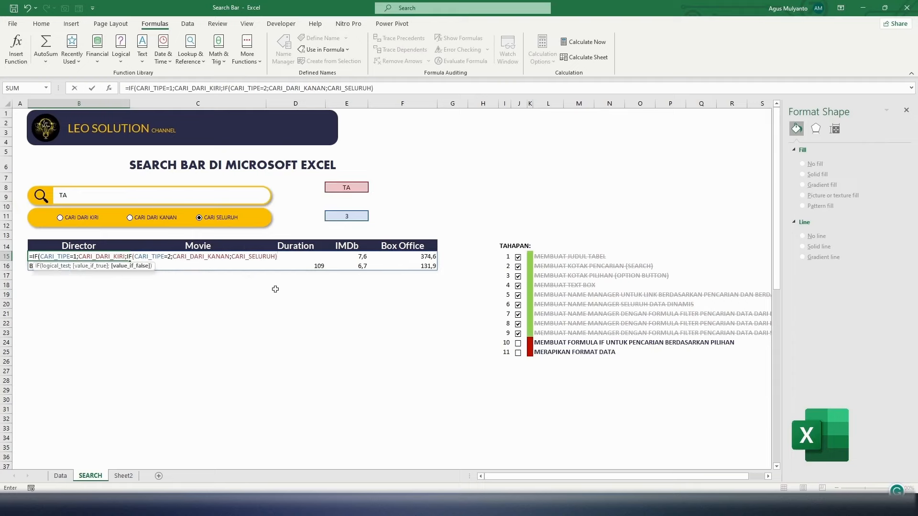
key("Return")
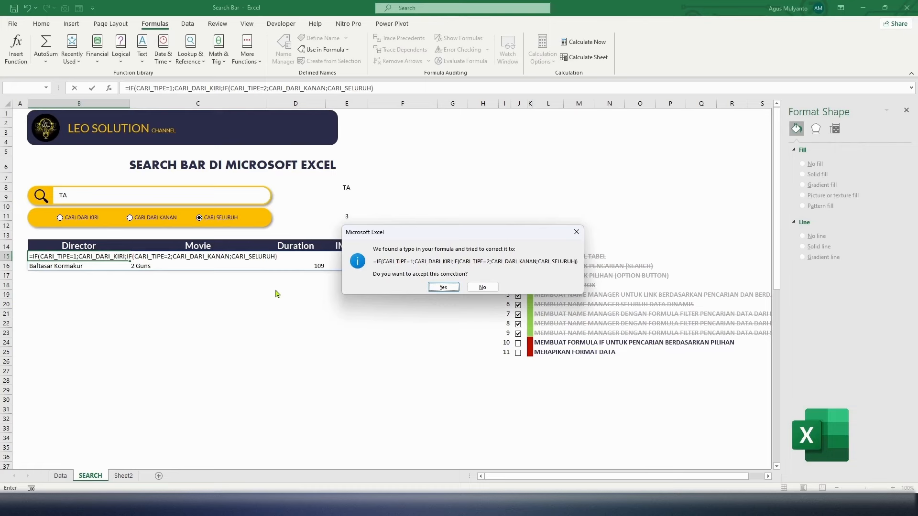
key("Return")
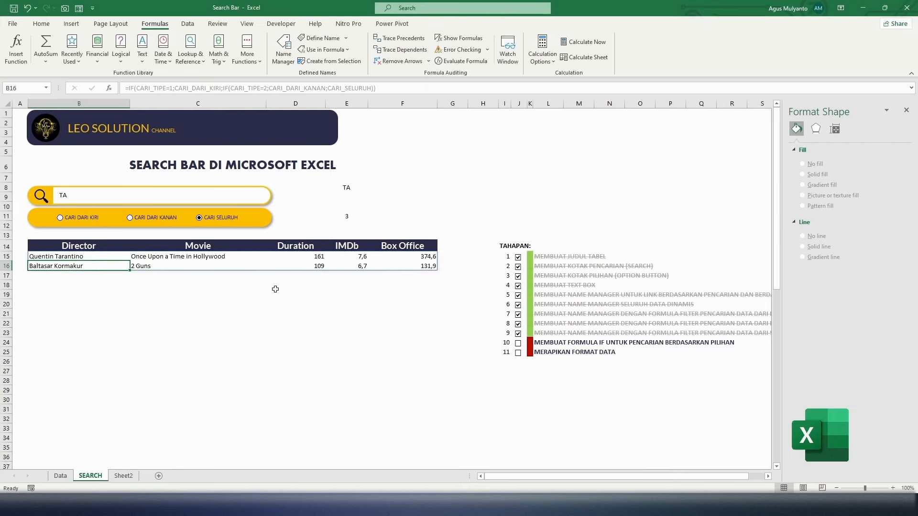
Test the IF formula with the search options and the search text S, and mark stage 10 of the TAHAPAN checklist as done.
left_click(60, 218)
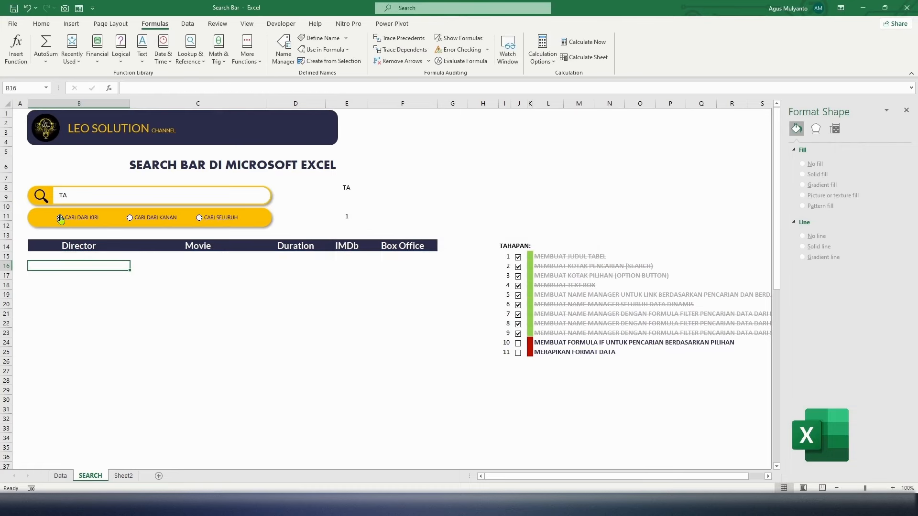
left_click(79, 295)
left_click(78, 197)
key("BackSpace")
key("BackSpace")
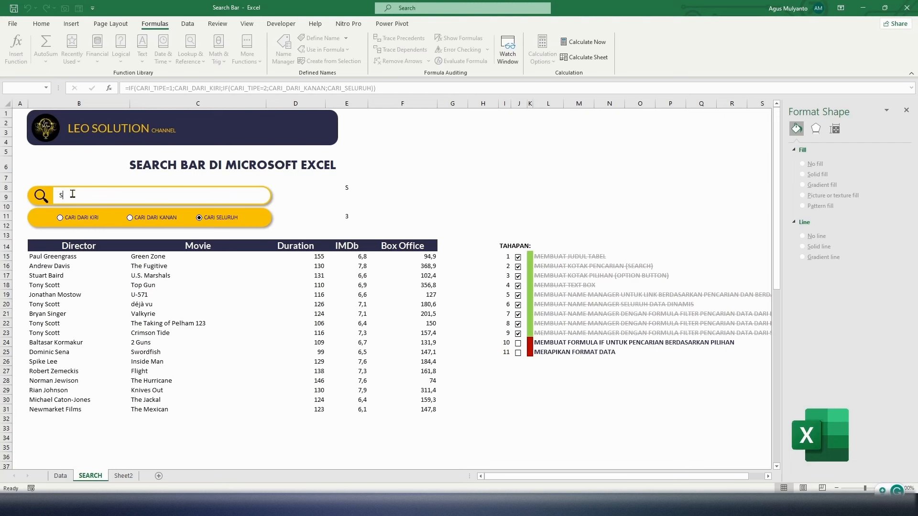
left_click(518, 342)
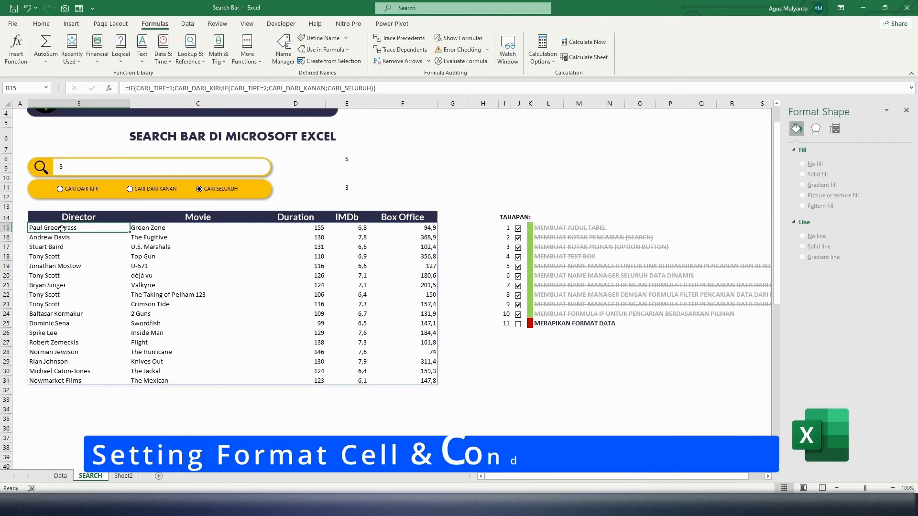
Start a conditional formatting rule for cells with No Blanks on columns B to F, from row 15 to the end of the sheet.
key("shift+Right")
key("shift+Right")
key("shift+Right")
key("shift+Right")
key("ctrl+shift+Down")
key("ctrl+shift+Down")
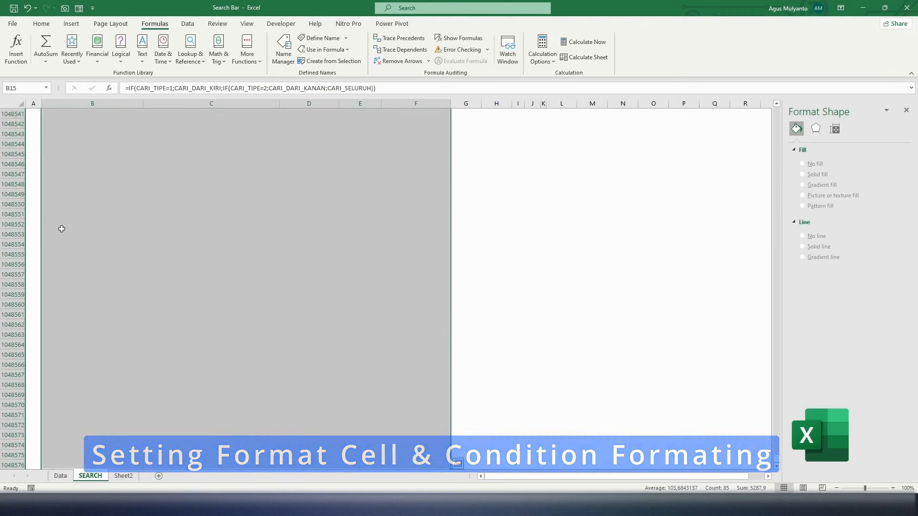
left_click(41, 23)
left_click(419, 51)
mouse_move(452, 89)
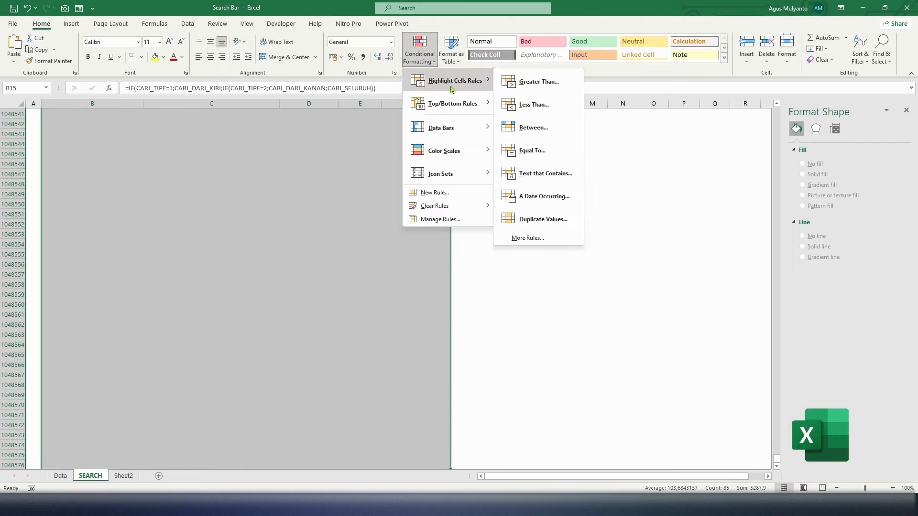
left_click(432, 192)
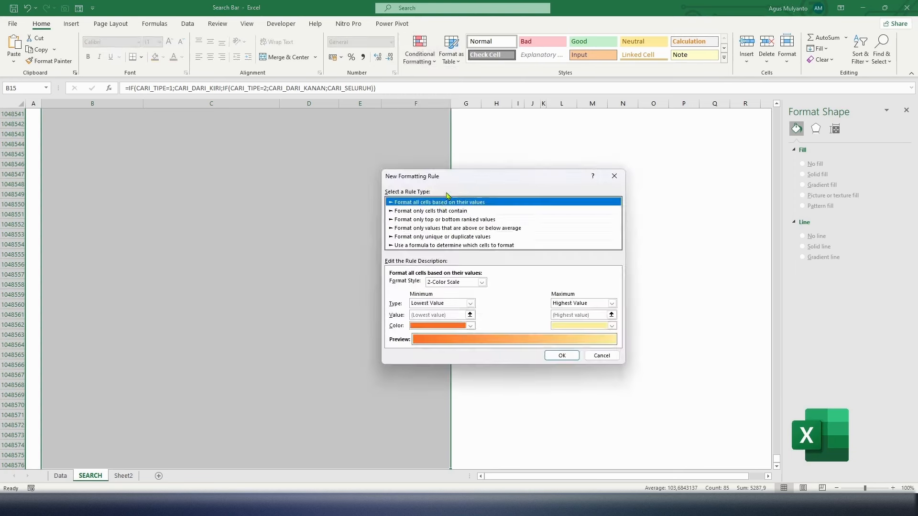
left_click(434, 212)
left_click(436, 285)
left_click(411, 312)
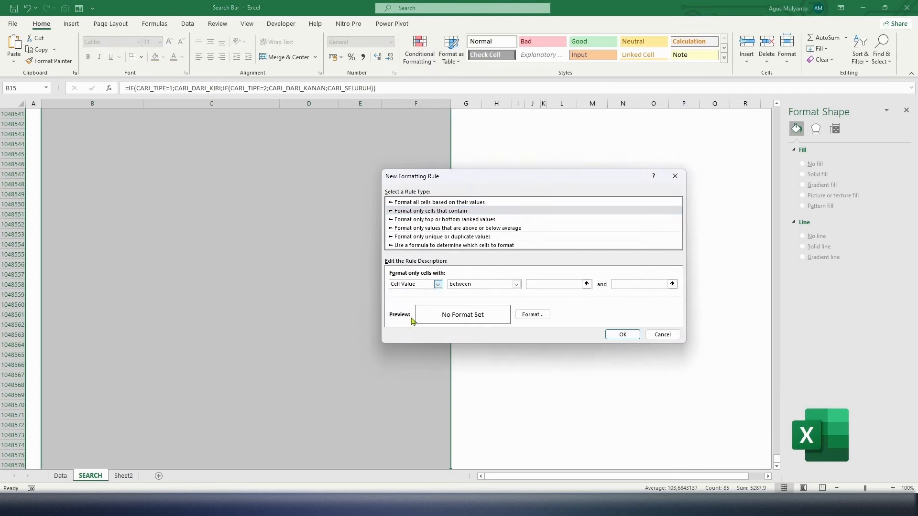
Give the rule's format a light blue outline border and apply the rule.
left_click(531, 316)
left_click(449, 151)
left_click(441, 249)
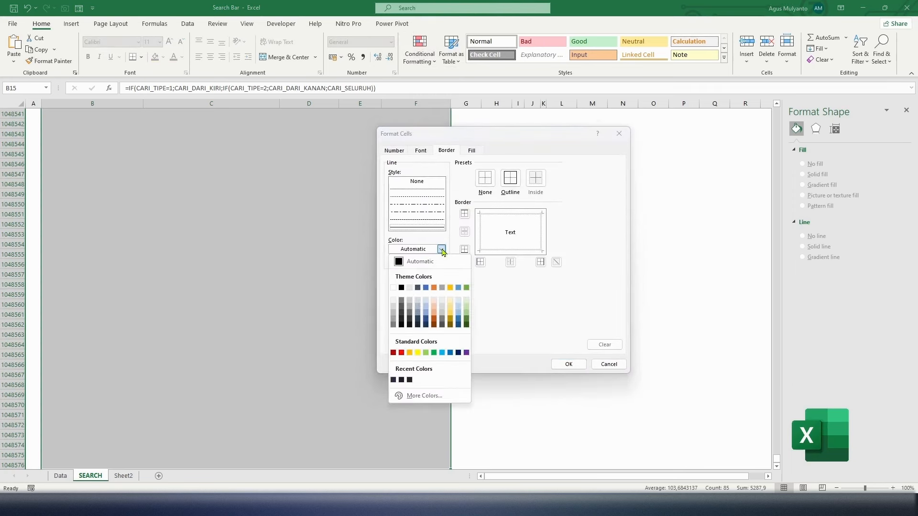
left_click(442, 352)
left_click(510, 177)
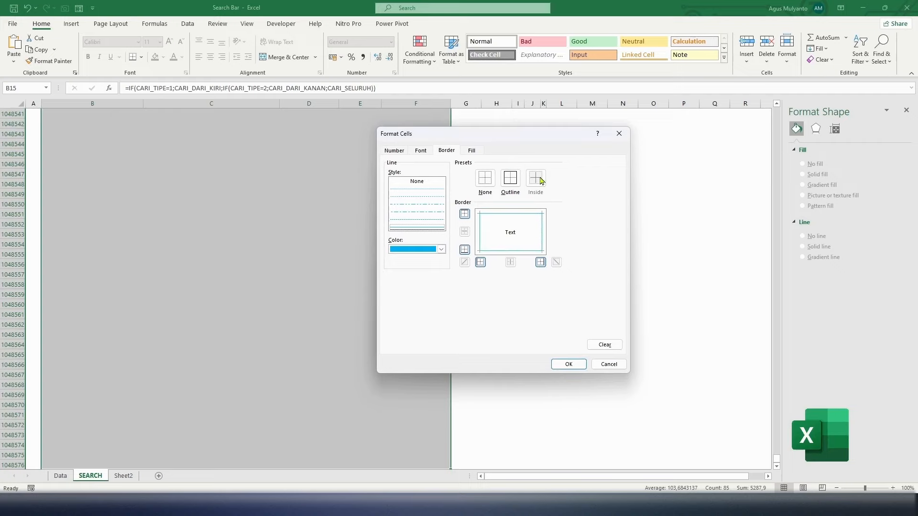
left_click(568, 365)
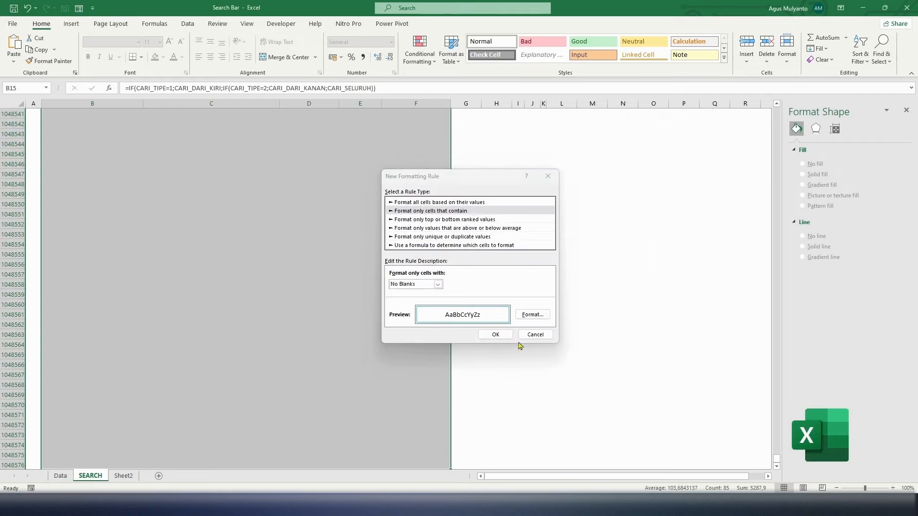
left_click(488, 332)
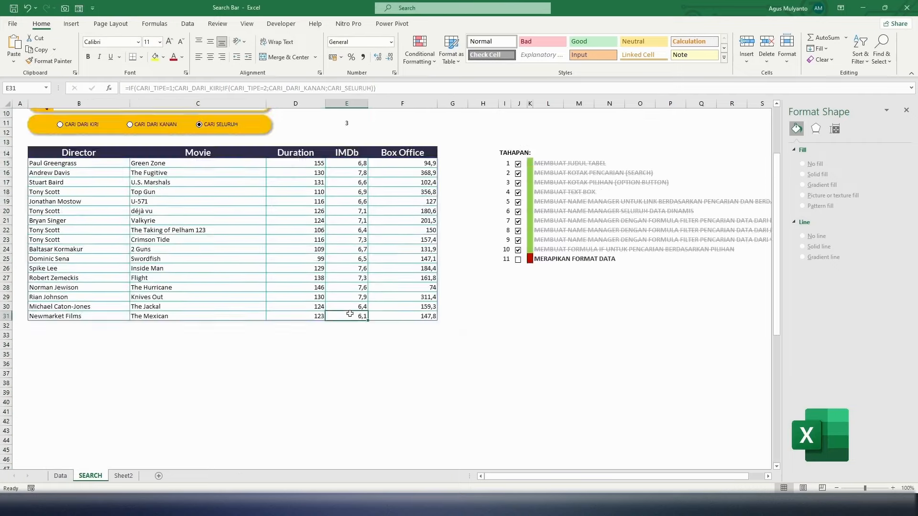
Check the bordered results under the left, right and full-text search options, finishing on CARI SELURUH.
left_click(188, 301)
left_click(61, 218)
left_click(129, 218)
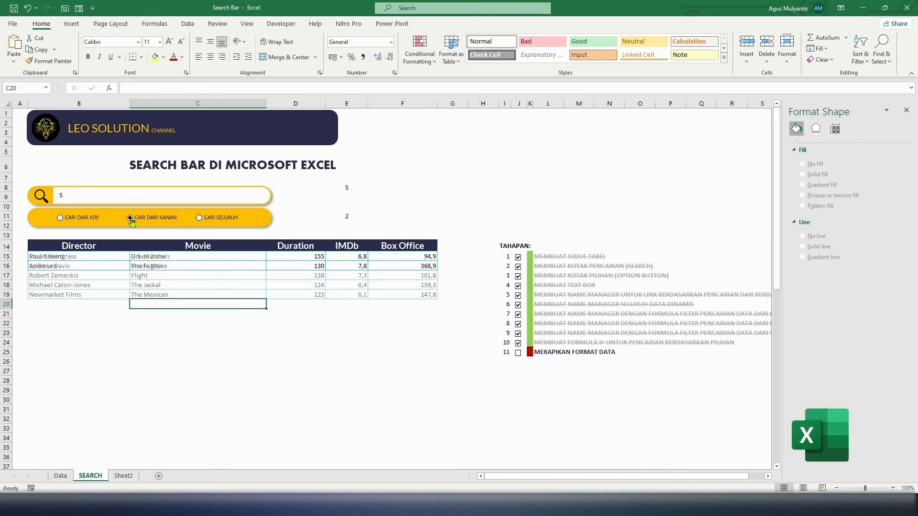
left_click(199, 219)
Apply the custom number format 0 "Minutes" to the Duration column from D15 to the end of the sheet.
left_click(295, 257)
key("ctrl+shift+Down")
key("ctrl+shift+Down")
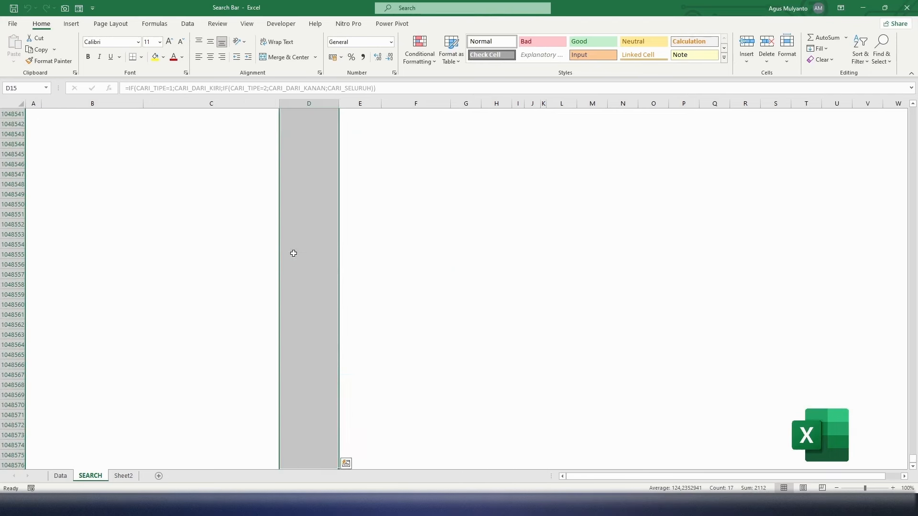
right_click(295, 238)
left_click(330, 444)
left_click(249, 371)
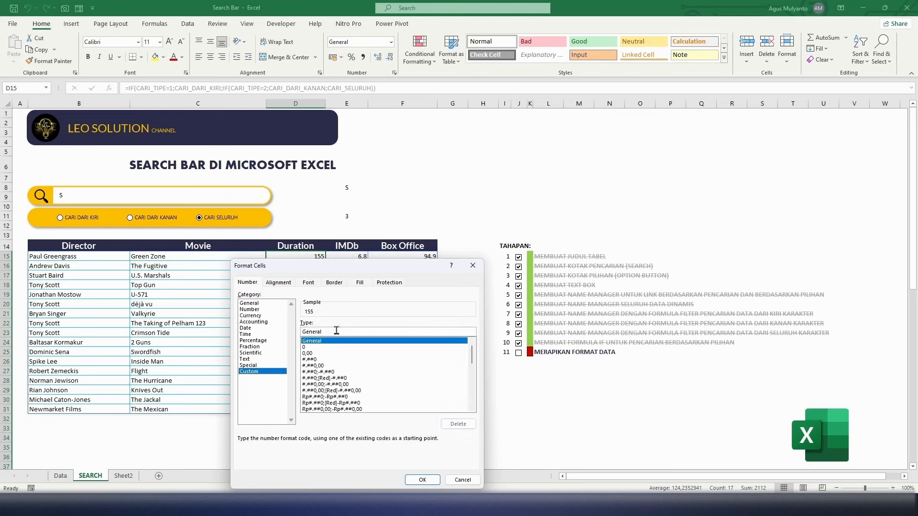
left_click(319, 347)
left_click(329, 331)
type("\"M")
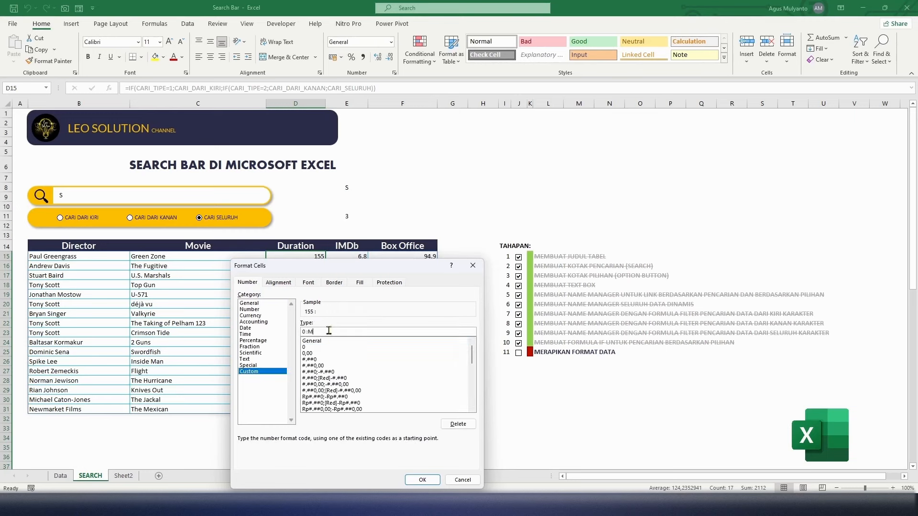
type("inutes\"")
left_click(423, 480)
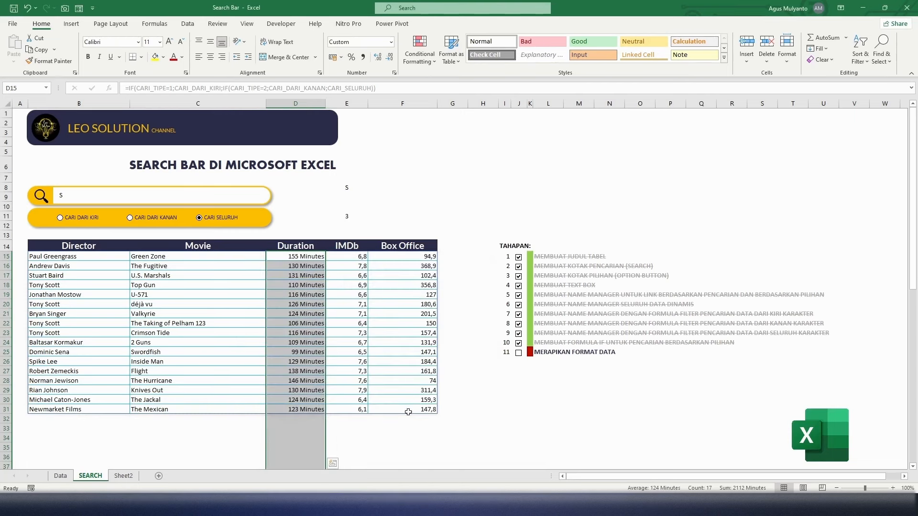
Apply a custom number format with one decimal and the suffix "/10" to the IMDb column from E15 to the end of the sheet.
left_click(360, 254)
key("ctrl+shift+Down")
right_click(359, 255)
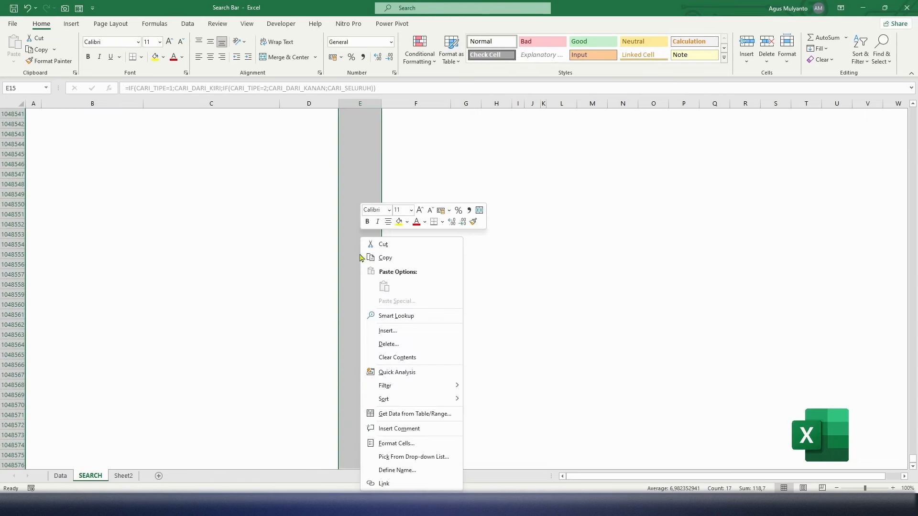
left_click(404, 442)
left_click(296, 372)
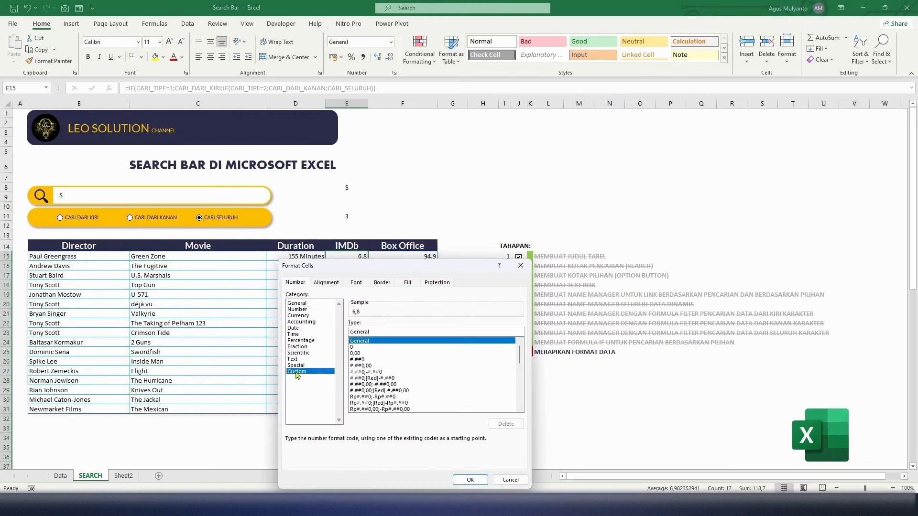
left_click(360, 353)
left_click(370, 329)
key("BackSpace")
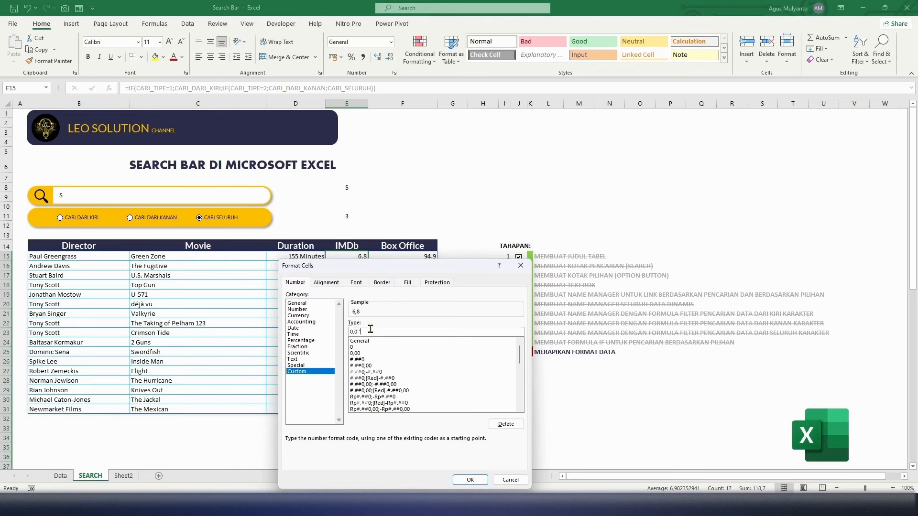
left_click(477, 481)
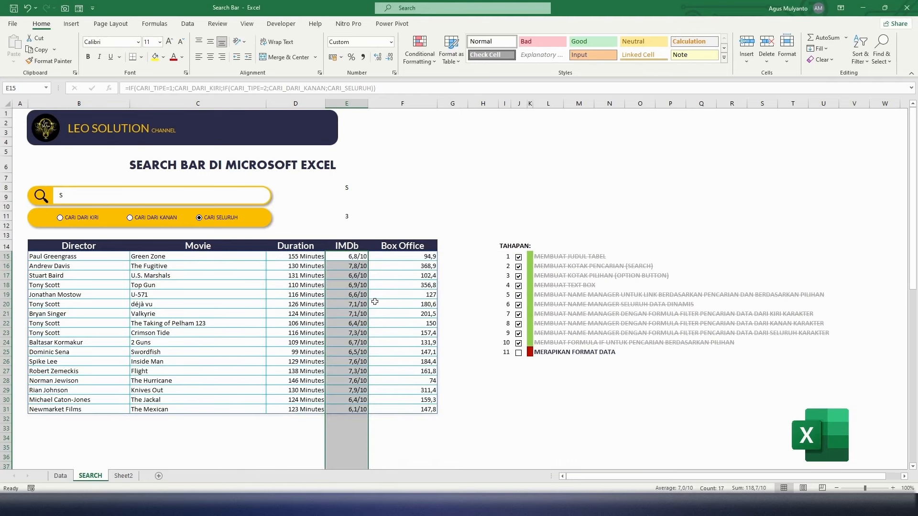
Apply the custom number format "$"* 0 "Million" to the Box Office column from F15 to the end of the sheet.
key("ctrl+shift+Down")
key("ctrl+shift+Down")
right_click(420, 257)
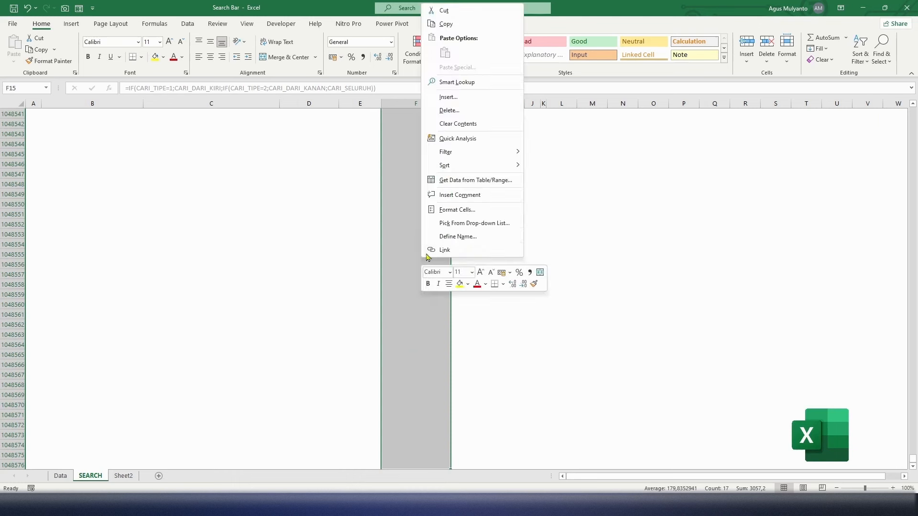
left_click(457, 209)
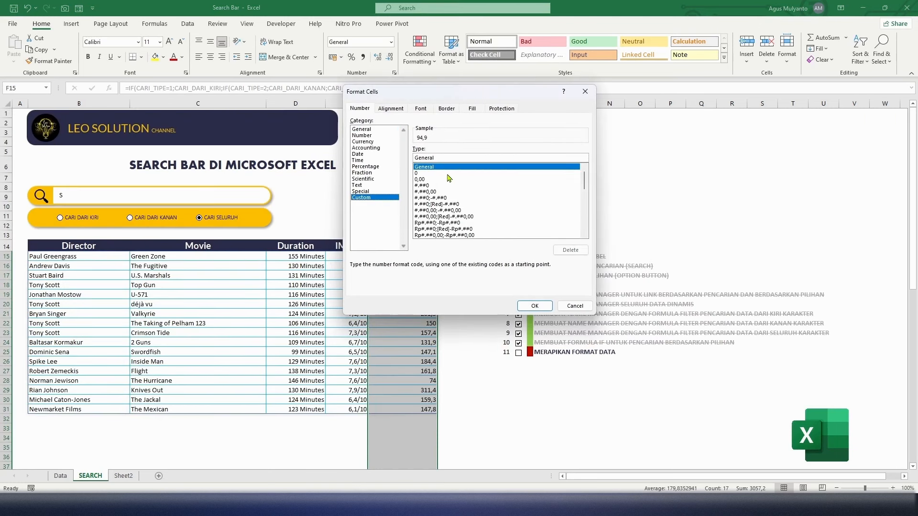
left_click(428, 174)
type("\"$\"* 0 \"Million")
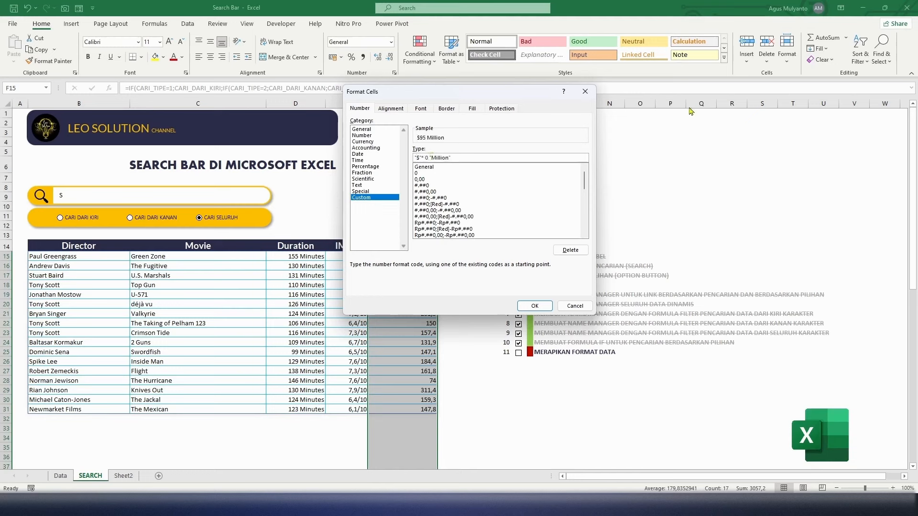
left_click(531, 302)
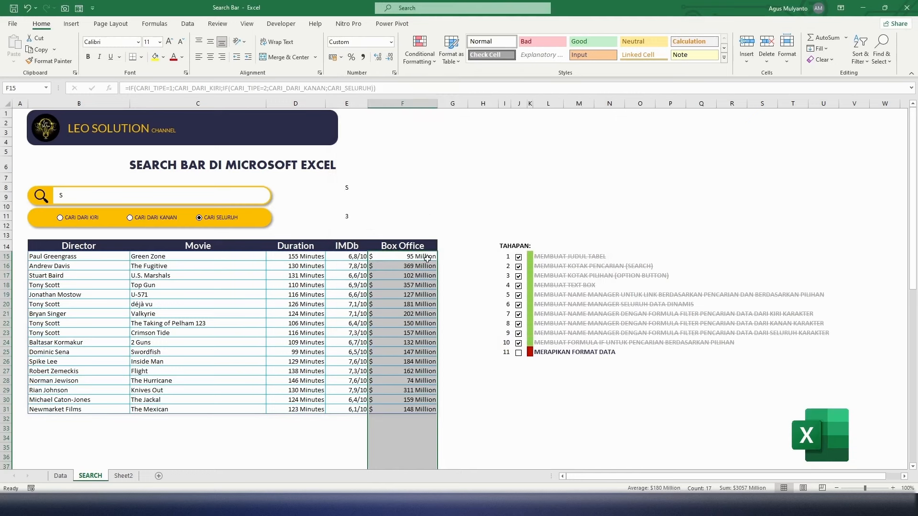
Center the IMDb column from E15 to the end of the sheet and check off item 11, MERAPIKAN FORMAT DATA, in the task list.
left_click(347, 257)
key("ctrl+shift+Down")
key("ctrl+shift+Down")
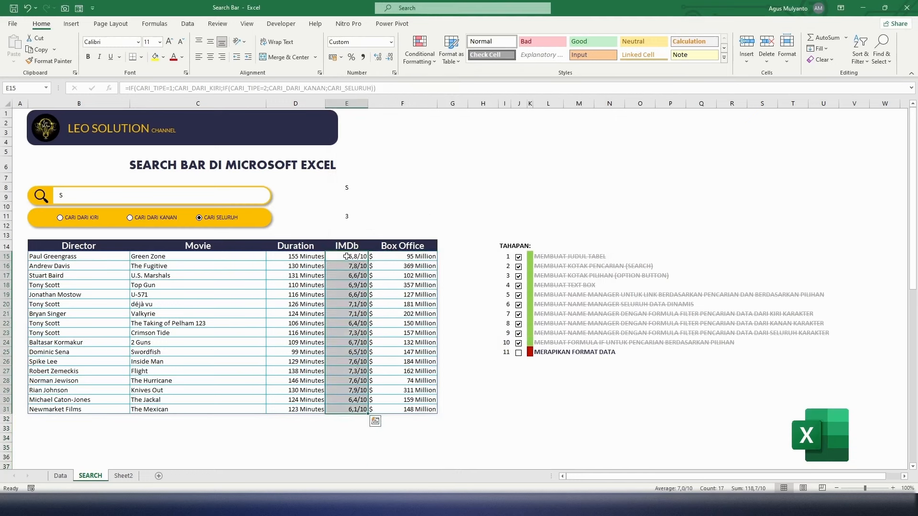
left_click(209, 58)
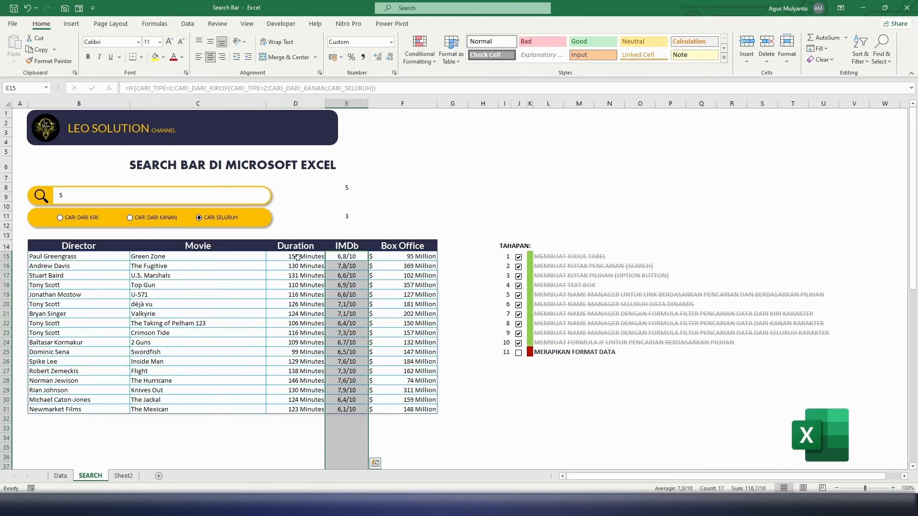
left_click(453, 321)
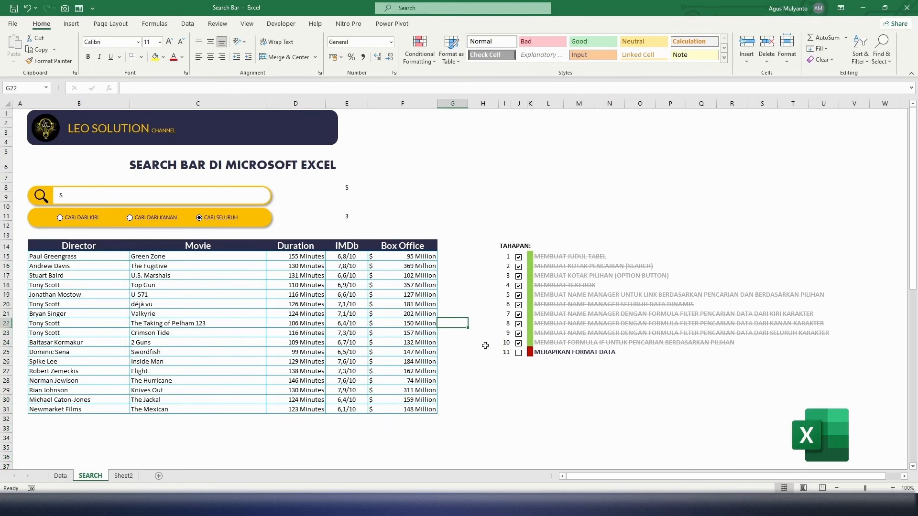
left_click(519, 353)
Check the formatted results under the CARI DARI KIRI, CARI DARI KANAN and CARI SELURUH search options.
left_click(61, 218)
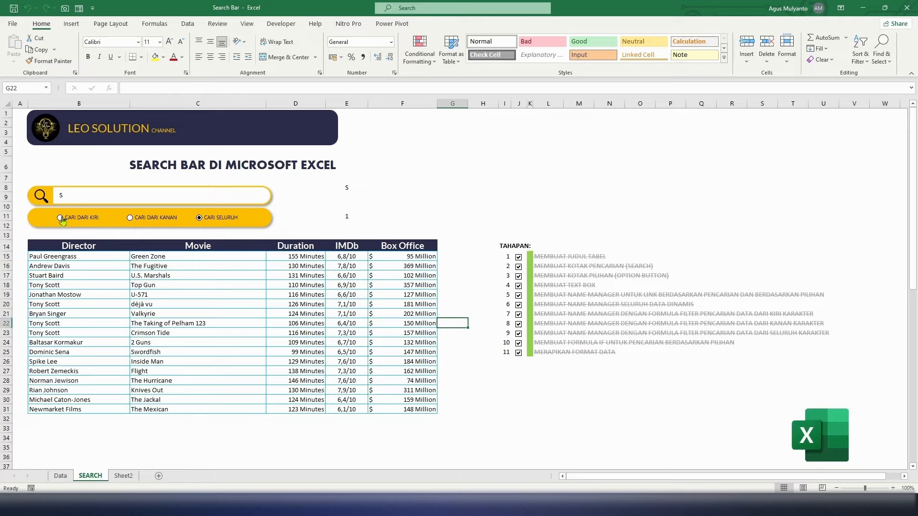
left_click(130, 218)
left_click(199, 218)
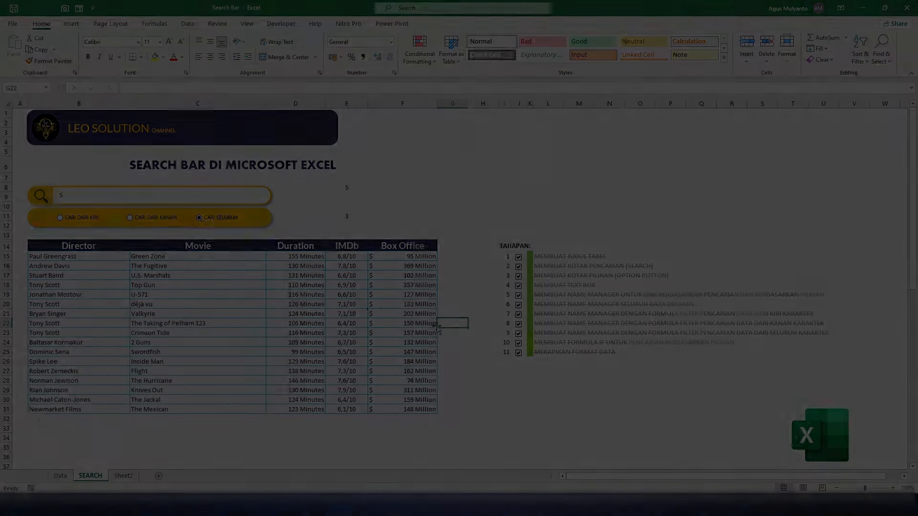